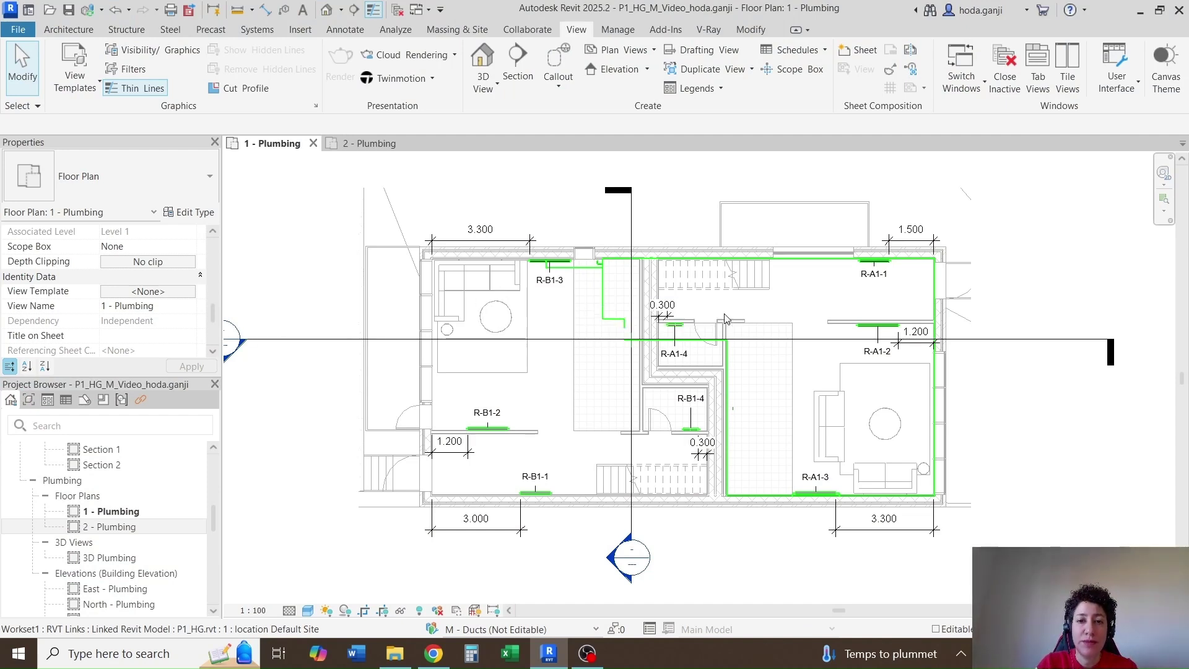
Step: Look over the 2 - Plumbing plan, then return to the 1 - Plumbing plan
click(369, 143)
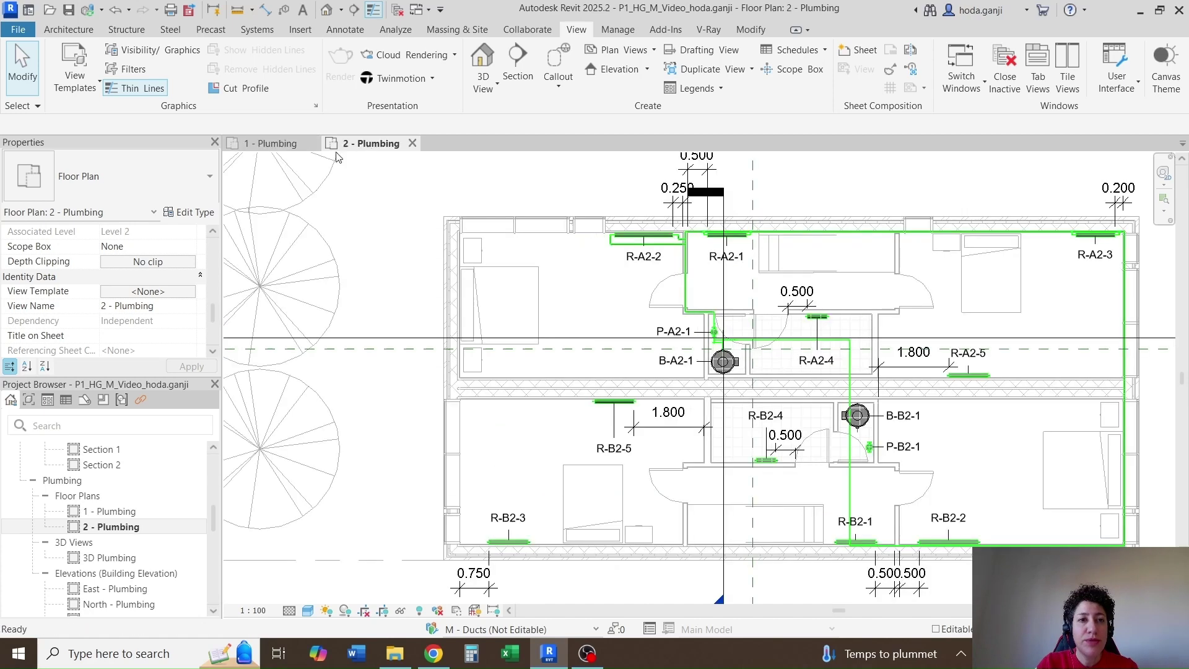
click(261, 145)
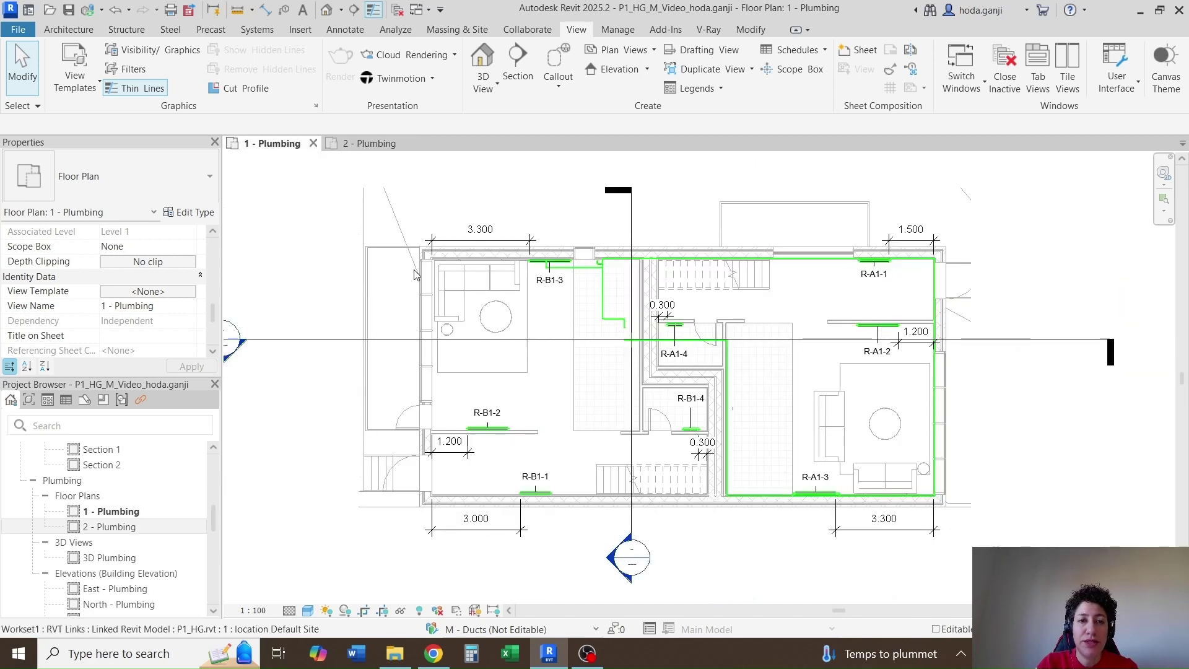
scroll(816, 348, down, 1)
scroll(604, 341, up, 1)
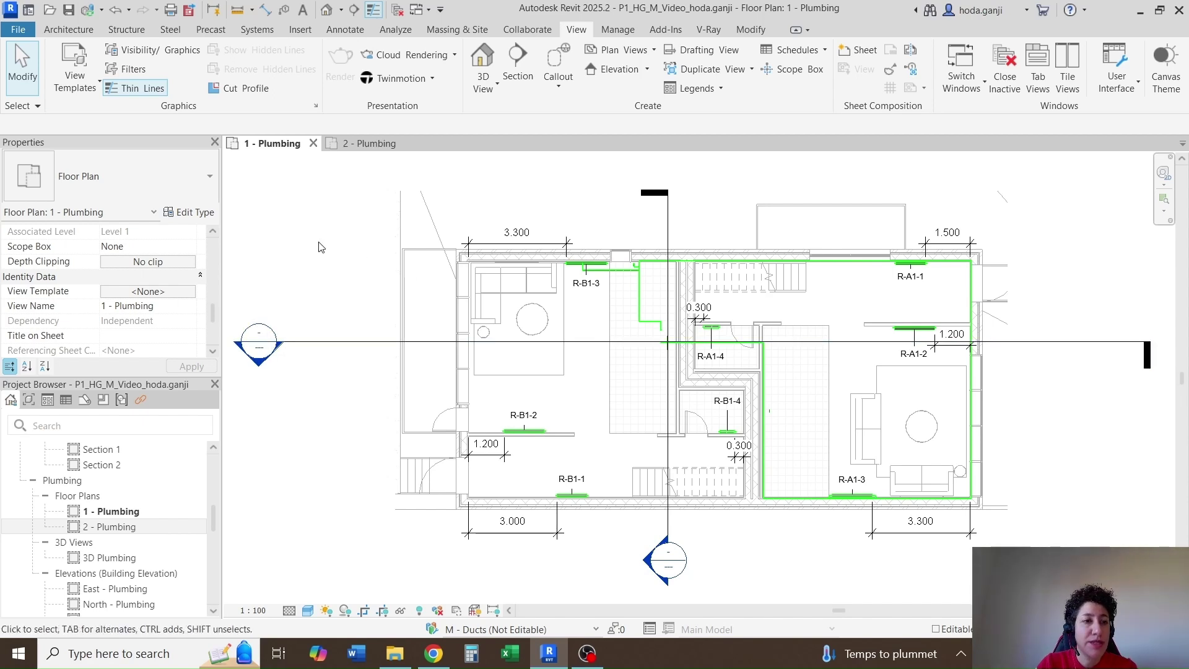
Step: Create a view template named 'Floor Plan - Plumbing' from the 1 - Plumbing plan
click(75, 79)
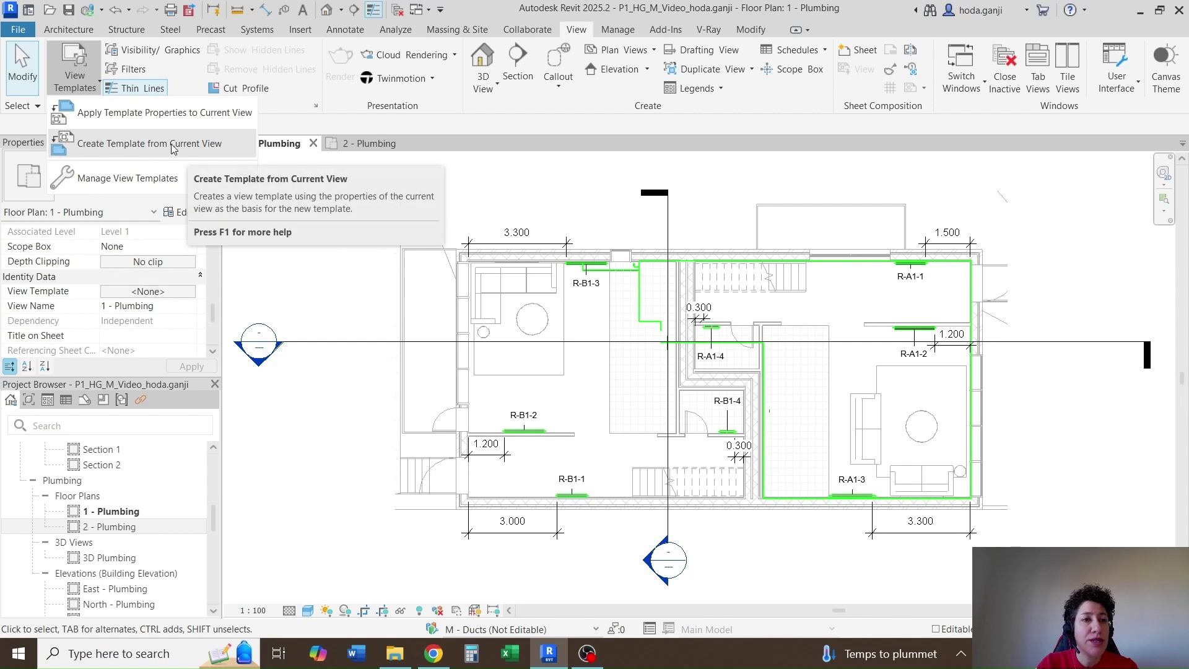
click(193, 148)
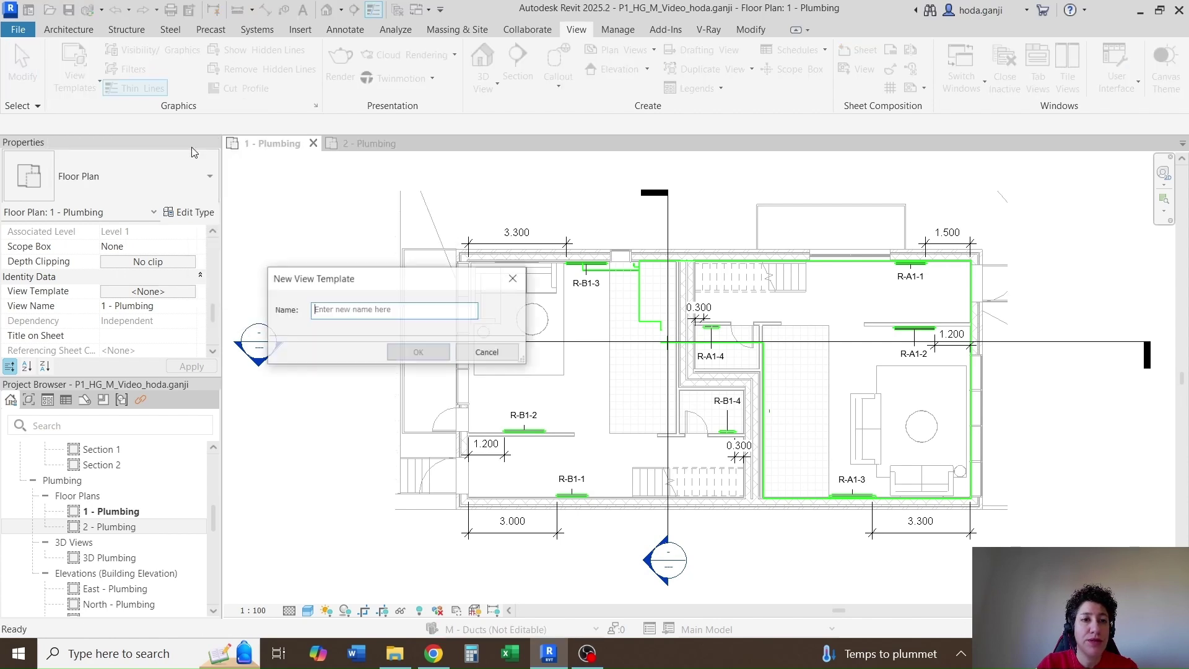
text(Floor Plan - Plumbing)
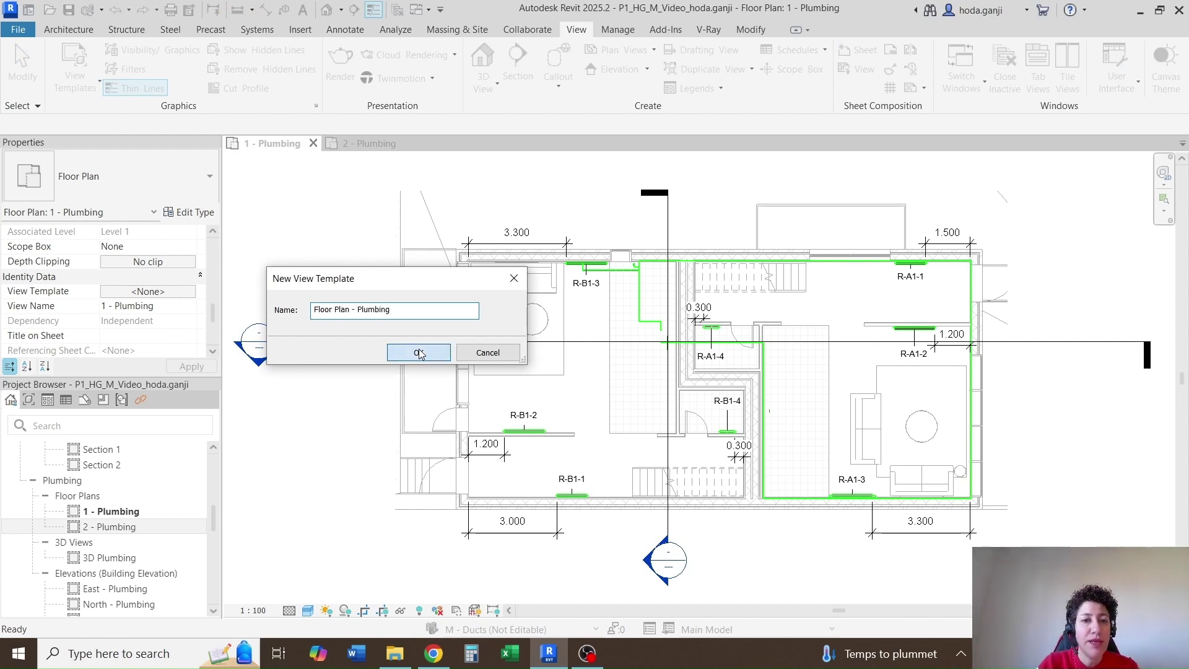
click(417, 351)
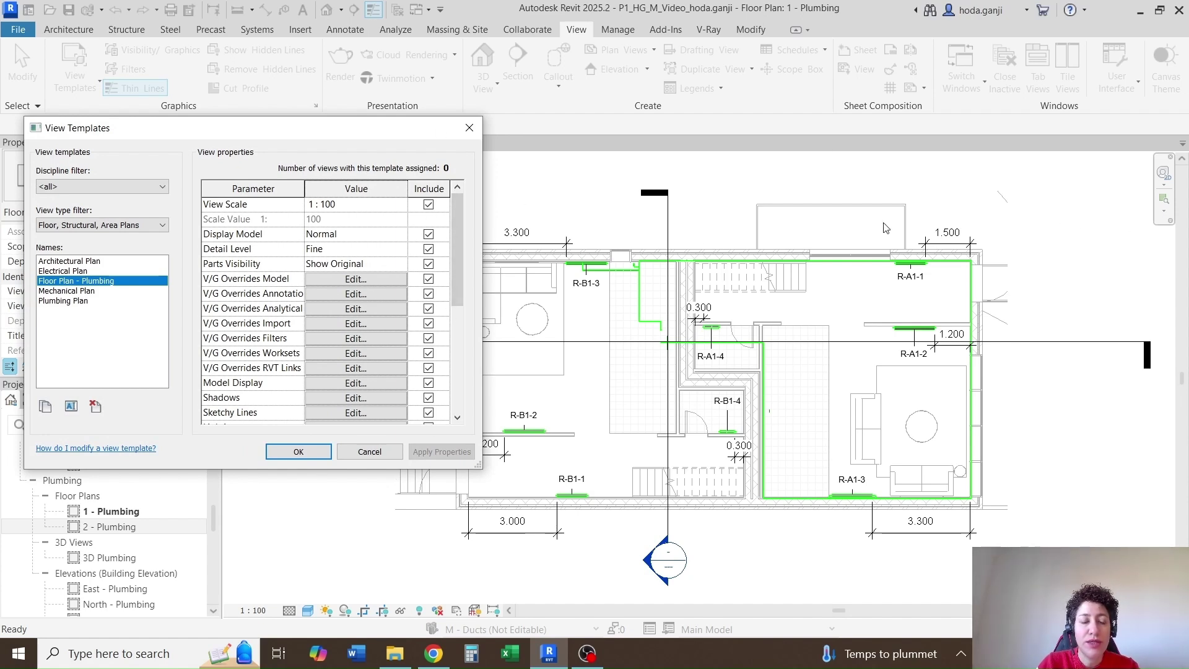
Step: Assign the Floor Plan - Plumbing view template to the 1 - Plumbing plan
click(298, 452)
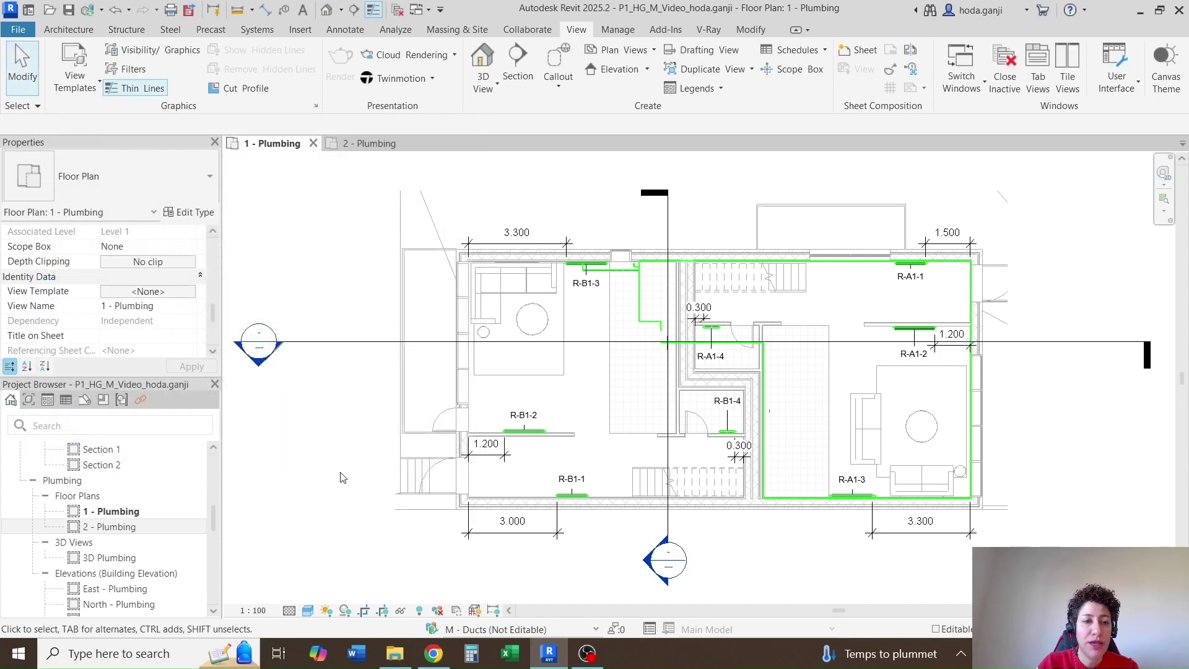
click(149, 292)
click(70, 291)
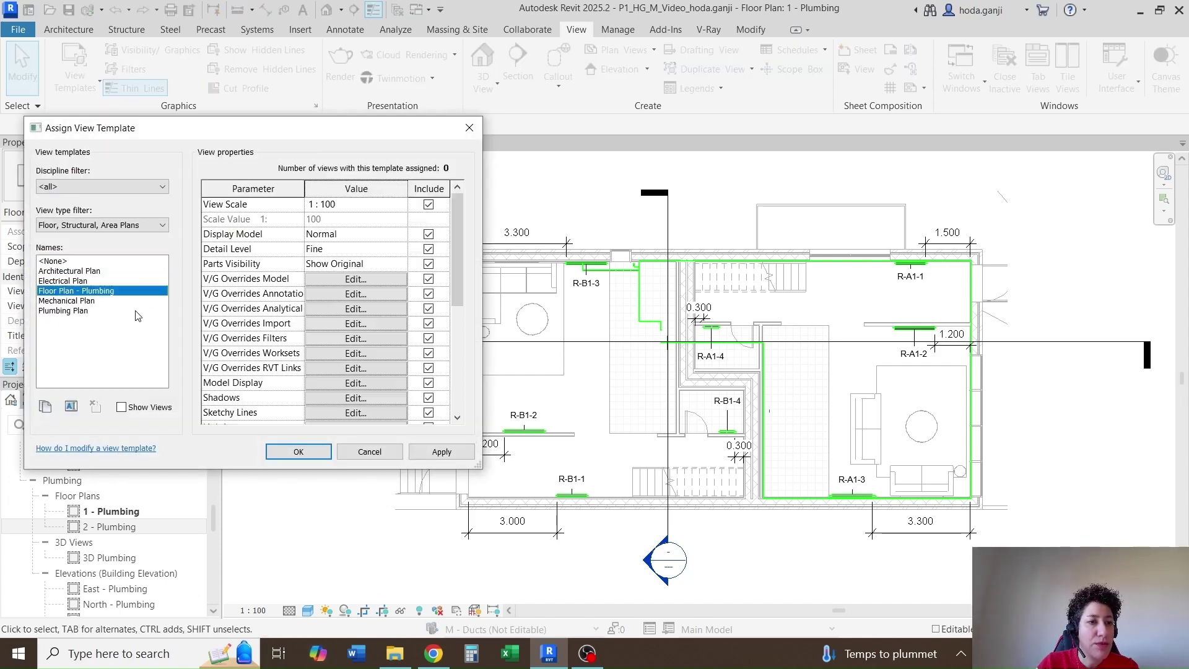
click(318, 452)
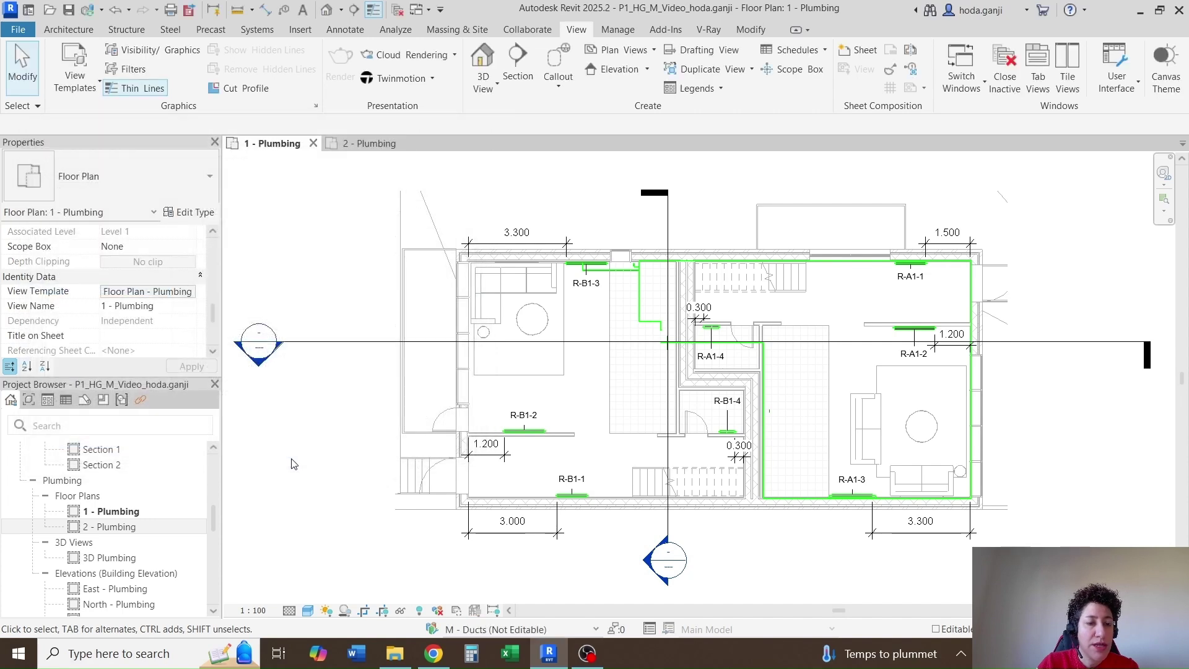
Step: Check the view scale list, then review and close the assigned template's settings
click(254, 610)
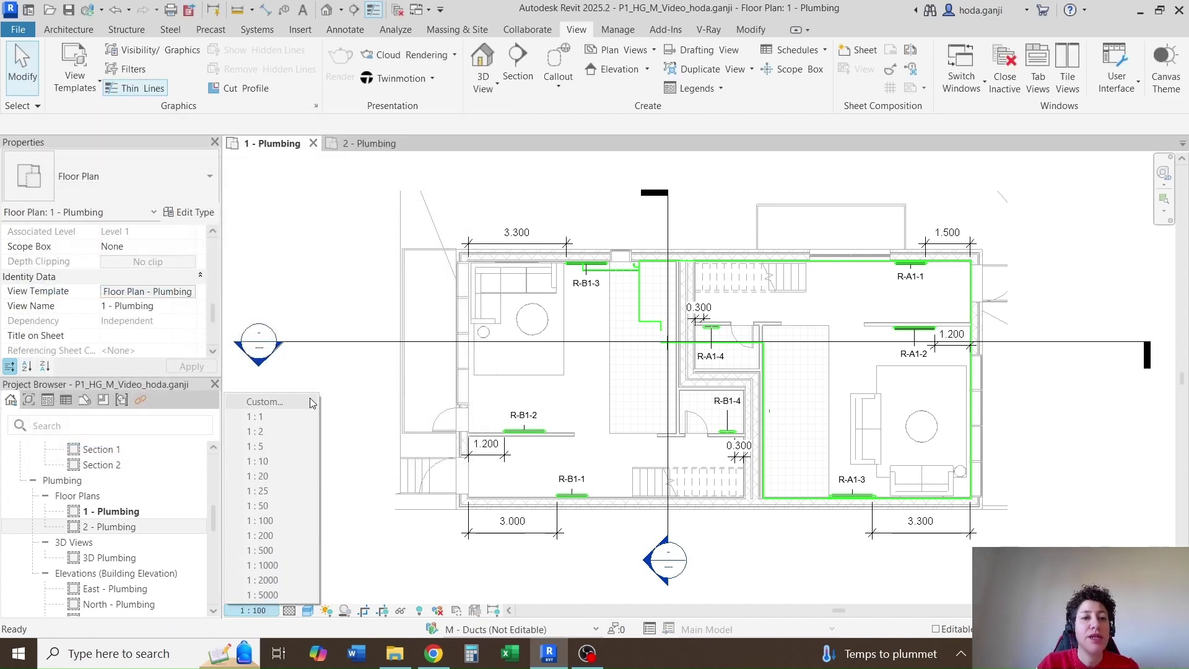
click(160, 292)
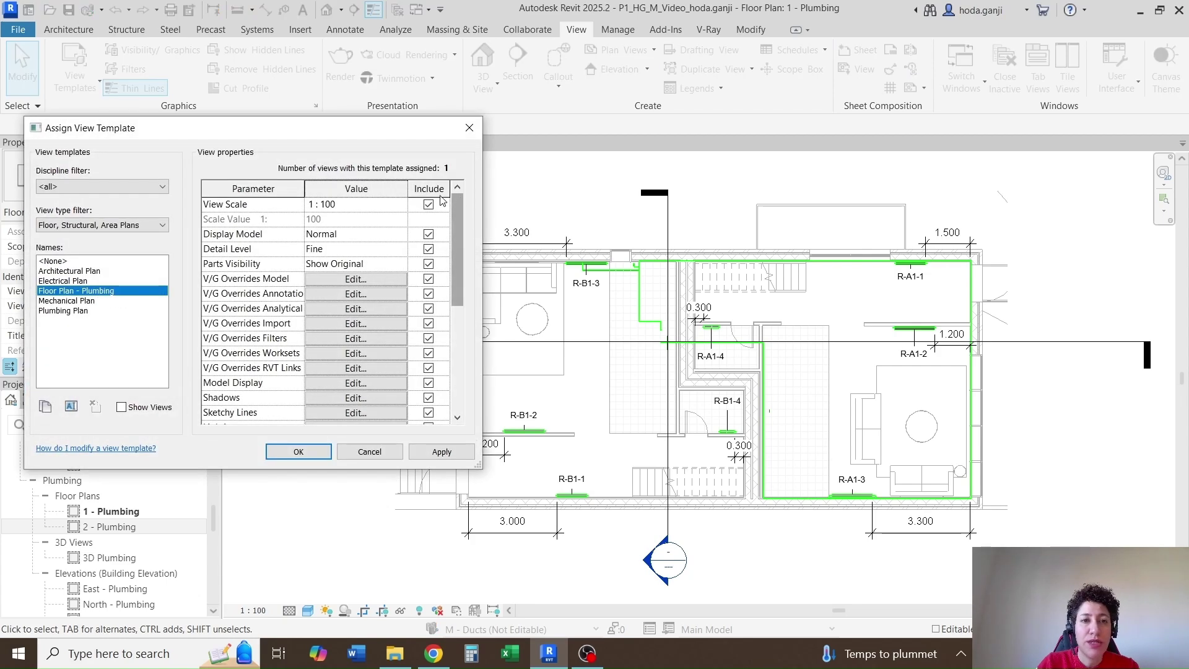
drag(361, 130, 512, 146)
click(439, 464)
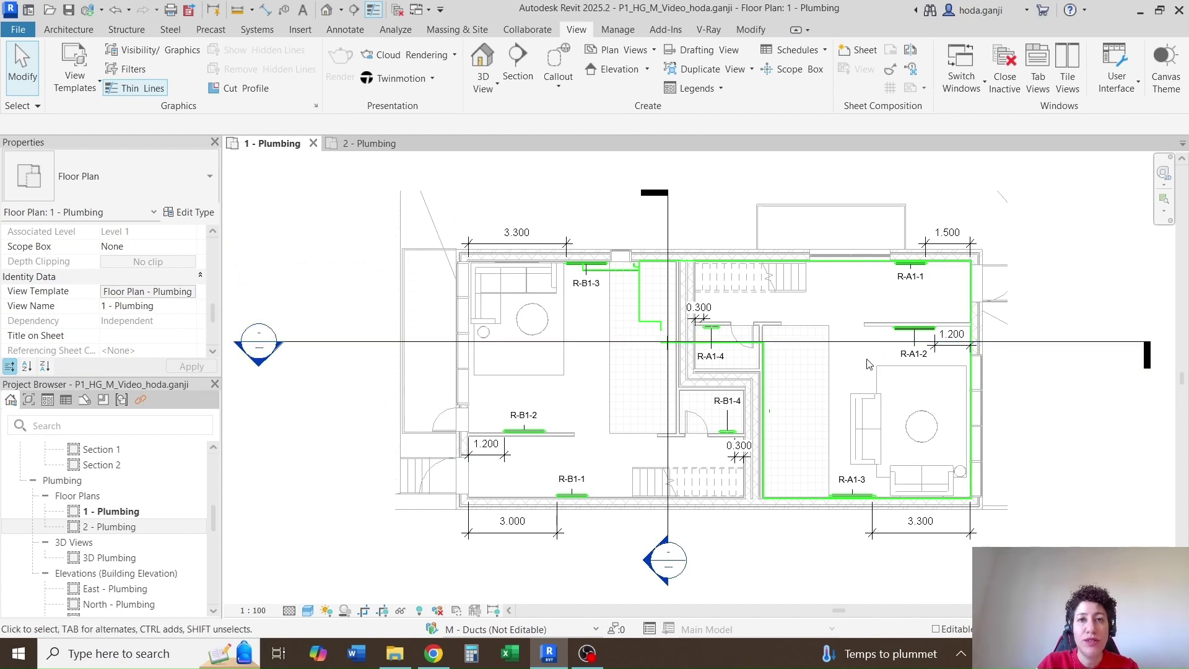
Step: Exclude View Scale from the Floor Plan - Plumbing template so the scale is editable per view
click(172, 295)
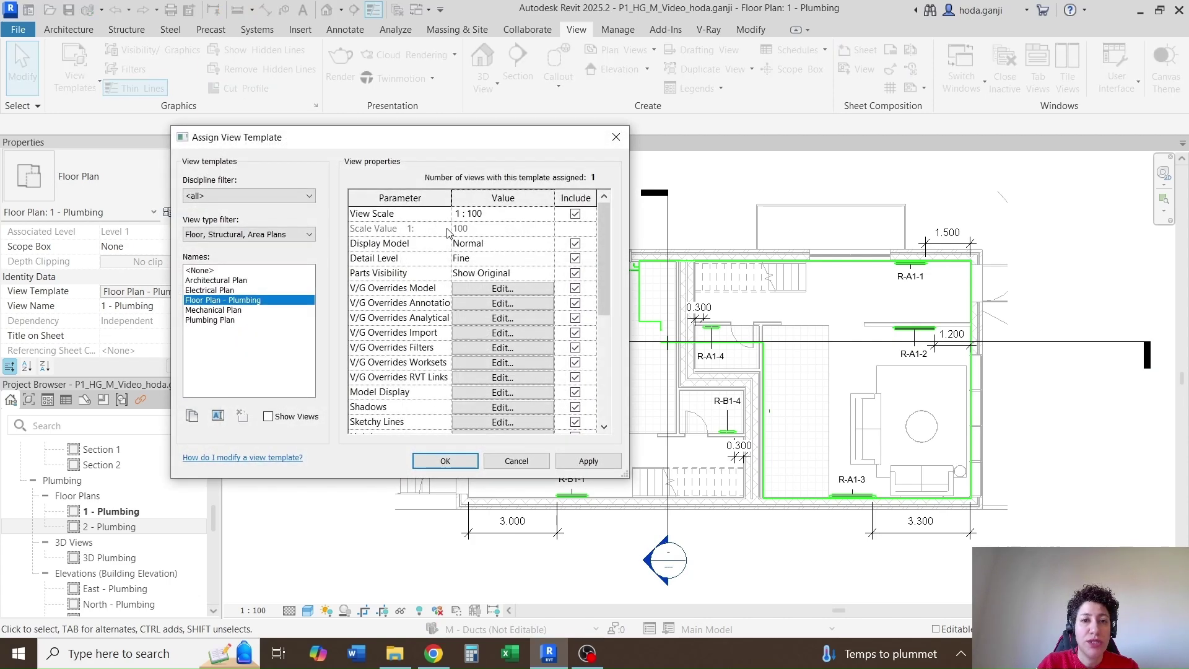
click(575, 214)
click(445, 460)
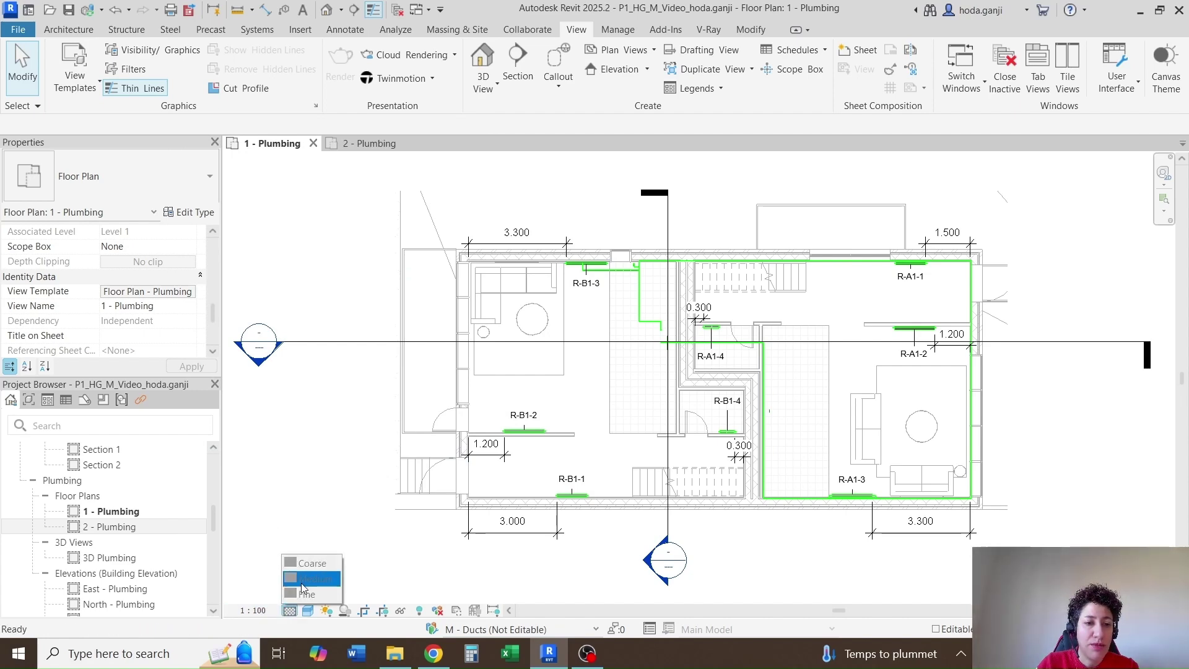
click(260, 610)
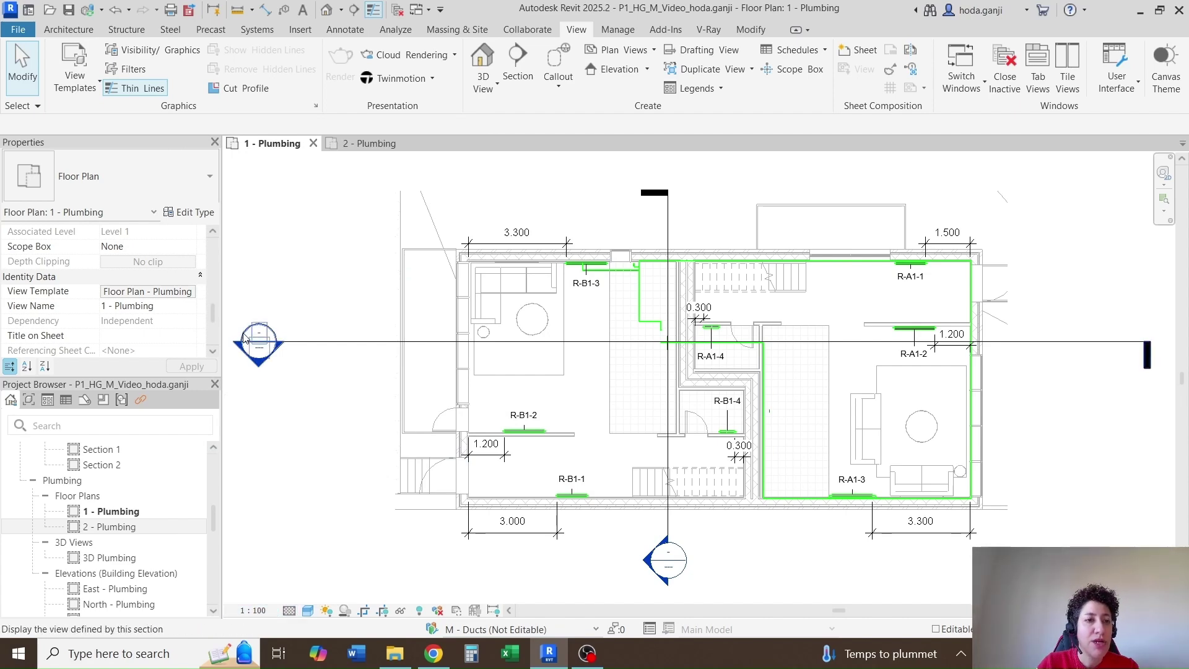
Step: Exclude View Range from the Floor Plan - Plumbing template
click(180, 296)
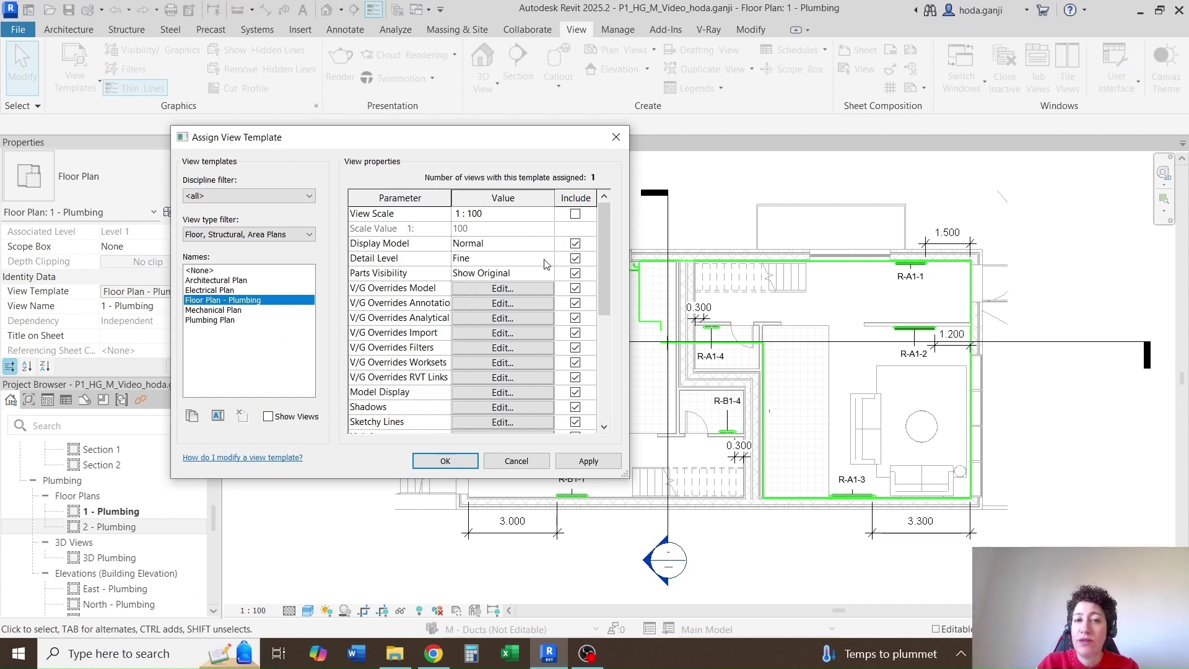
scroll(548, 264, down, 5)
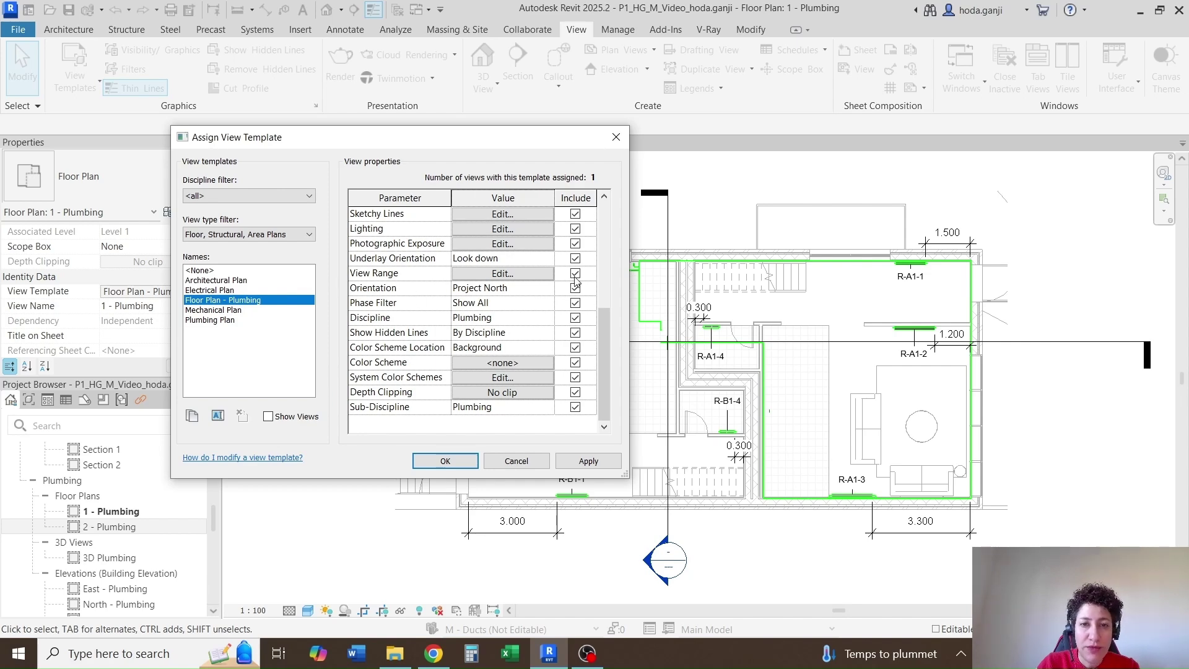
click(575, 274)
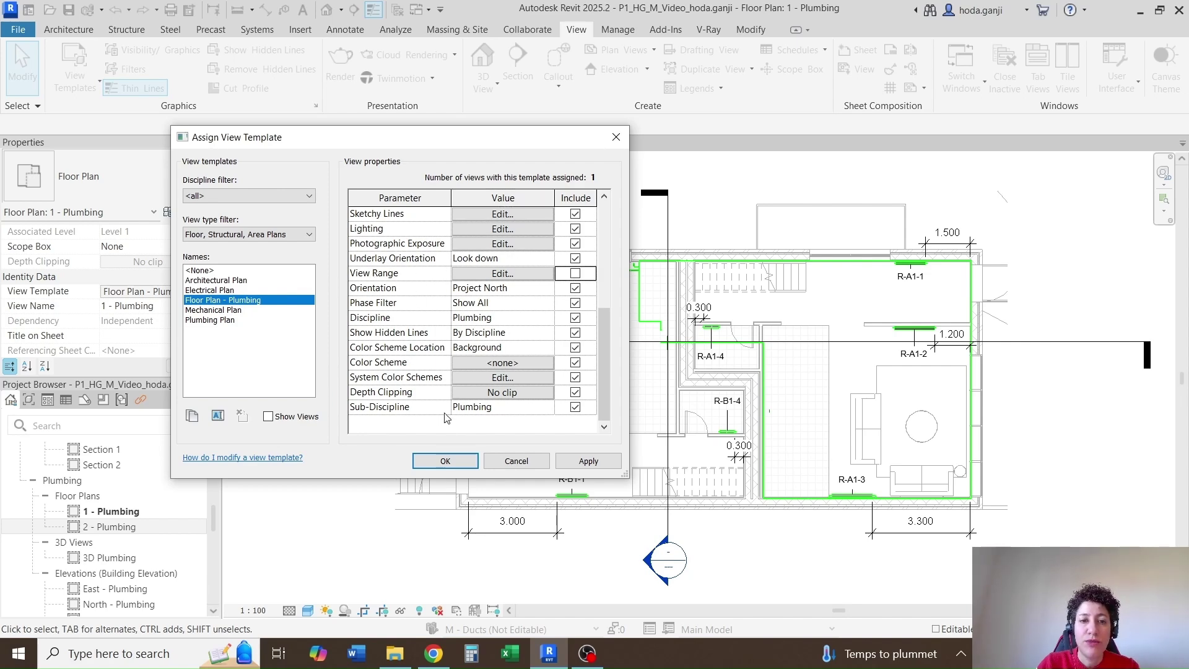
click(446, 460)
Step: Open and close the 1 - Plumbing plan's View Range settings using the VR shortcut
key(v)
key(r)
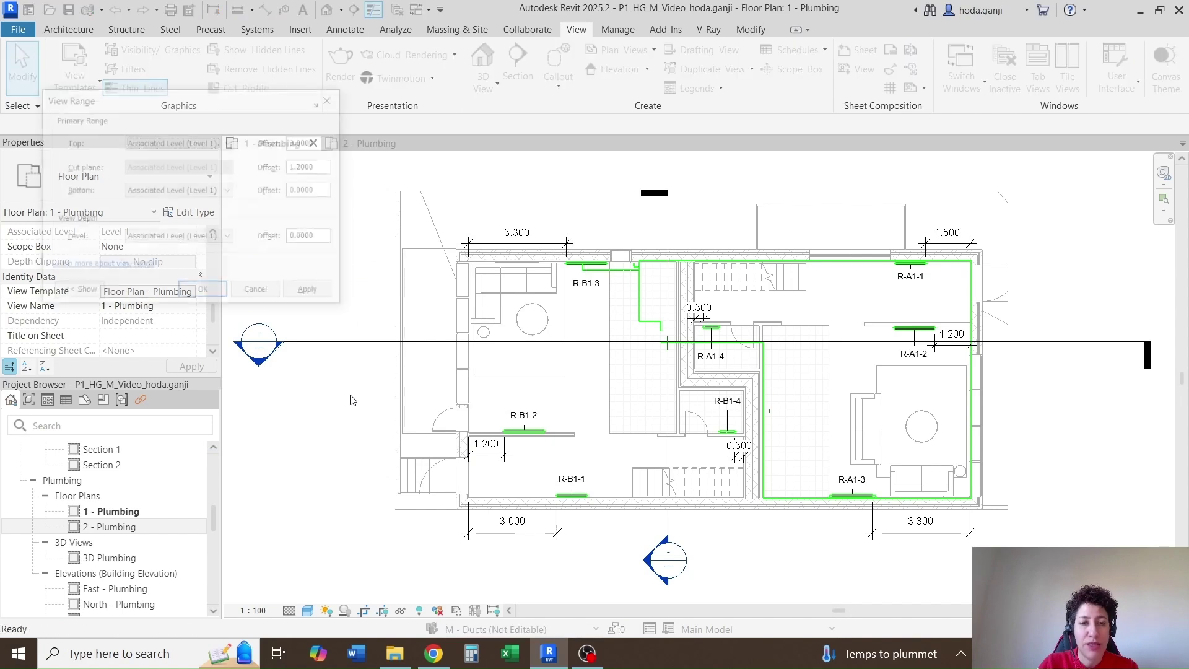
key(Return)
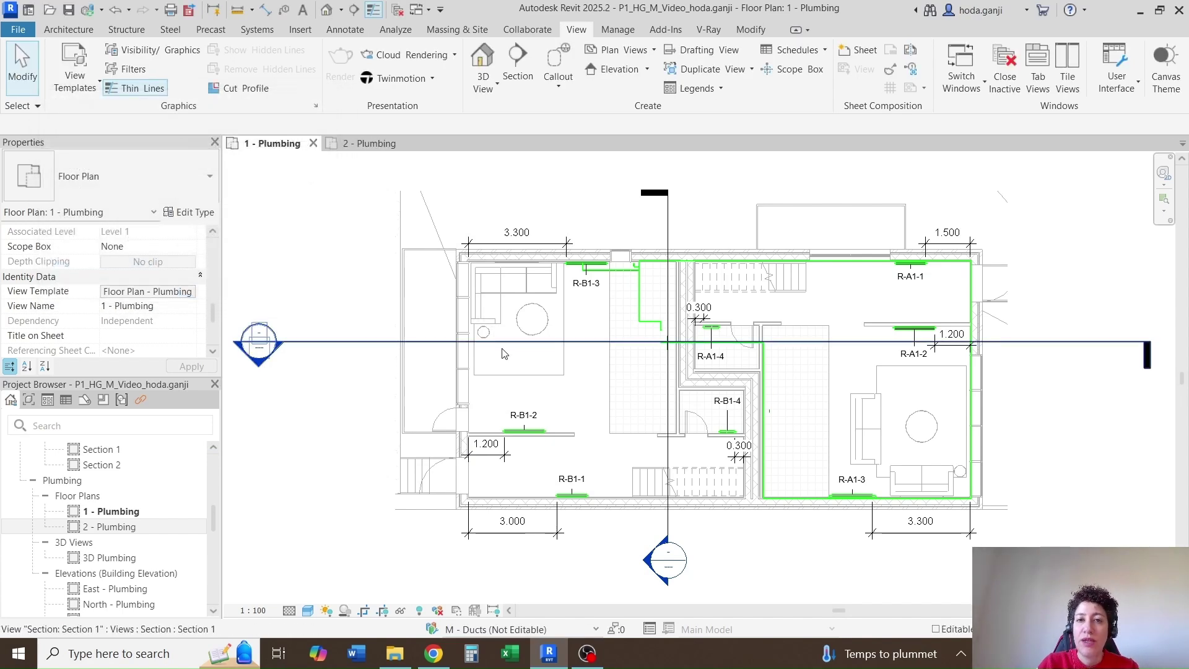
scroll(536, 381, up, 1)
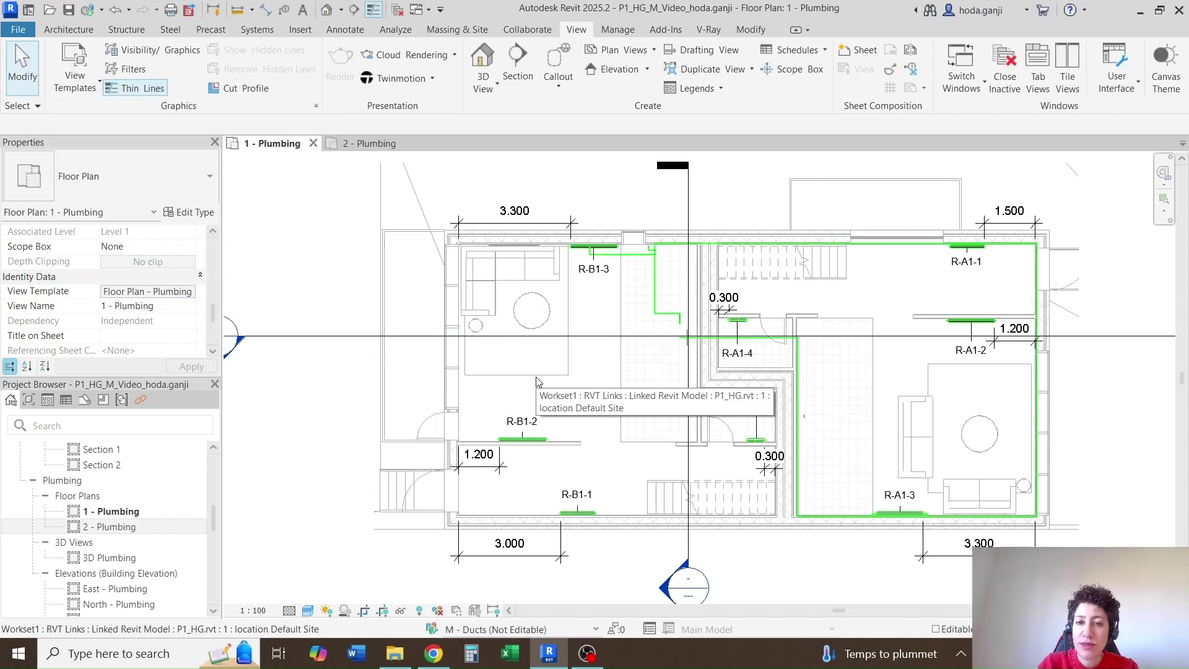
Step: Hide the Planting model category in the Floor Plan - Plumbing template
click(159, 294)
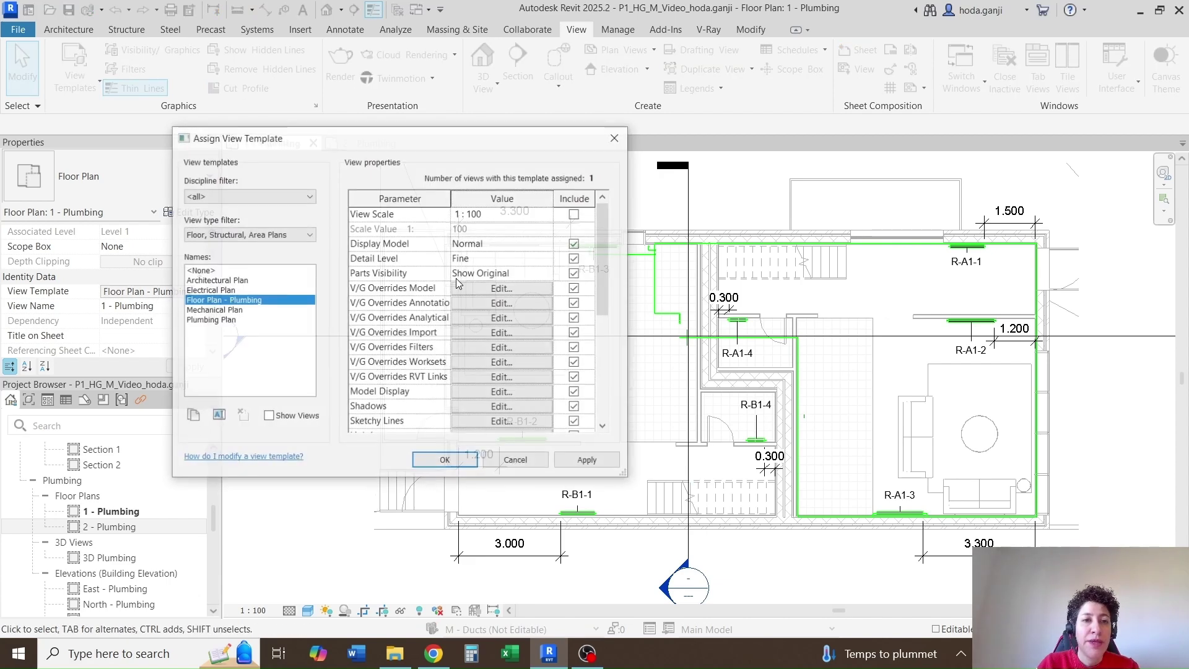
click(493, 291)
drag(400, 119, 404, 64)
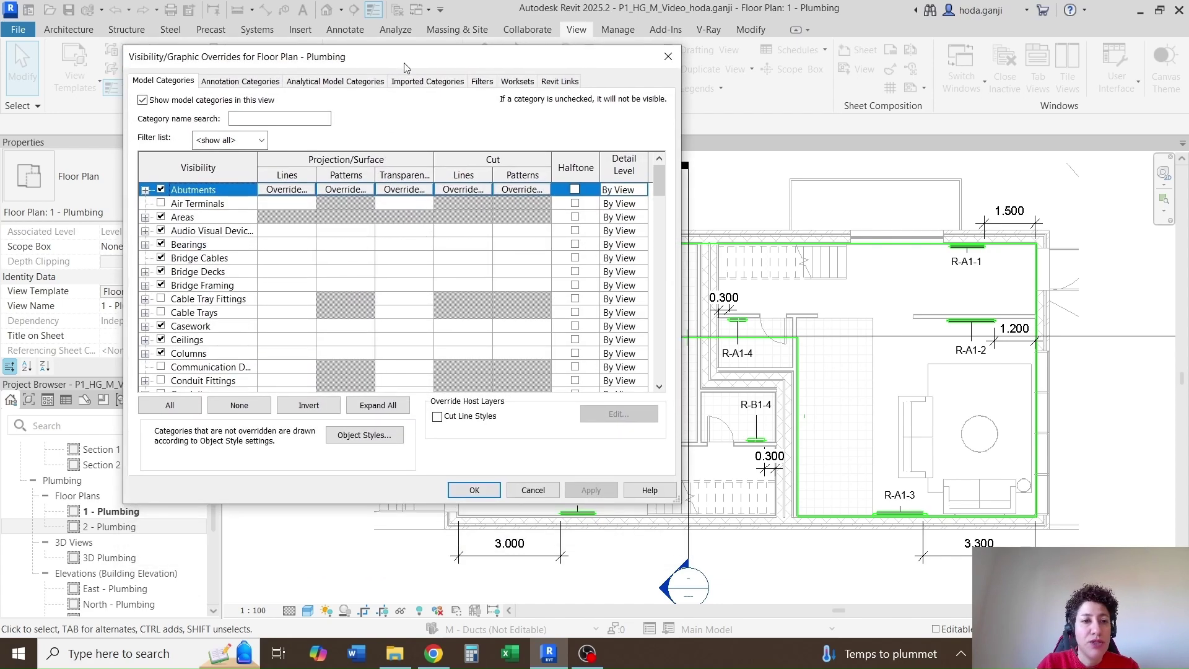
click(223, 285)
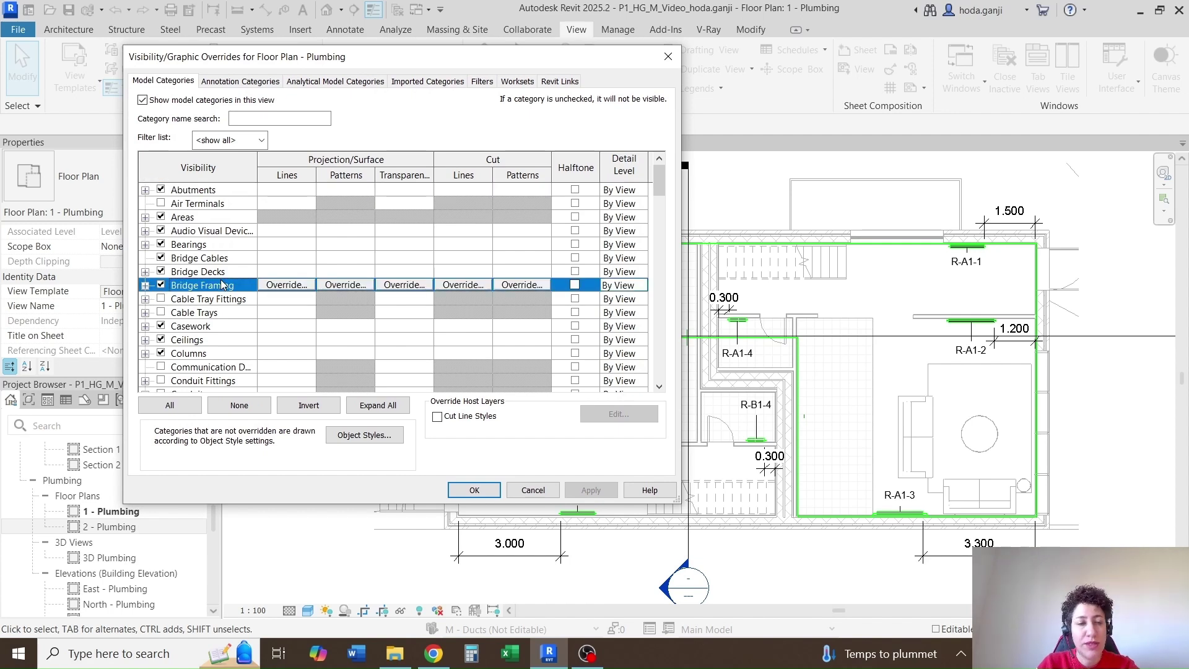
key(p)
scroll(226, 288, down, 2)
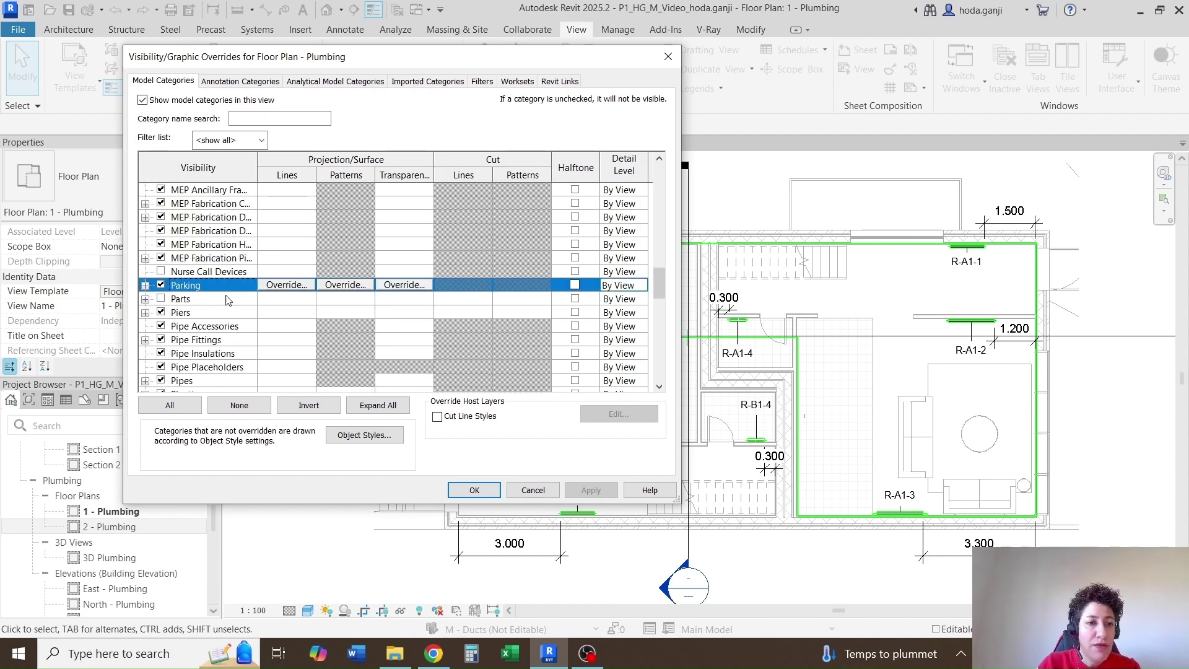
scroll(226, 294, down, 4)
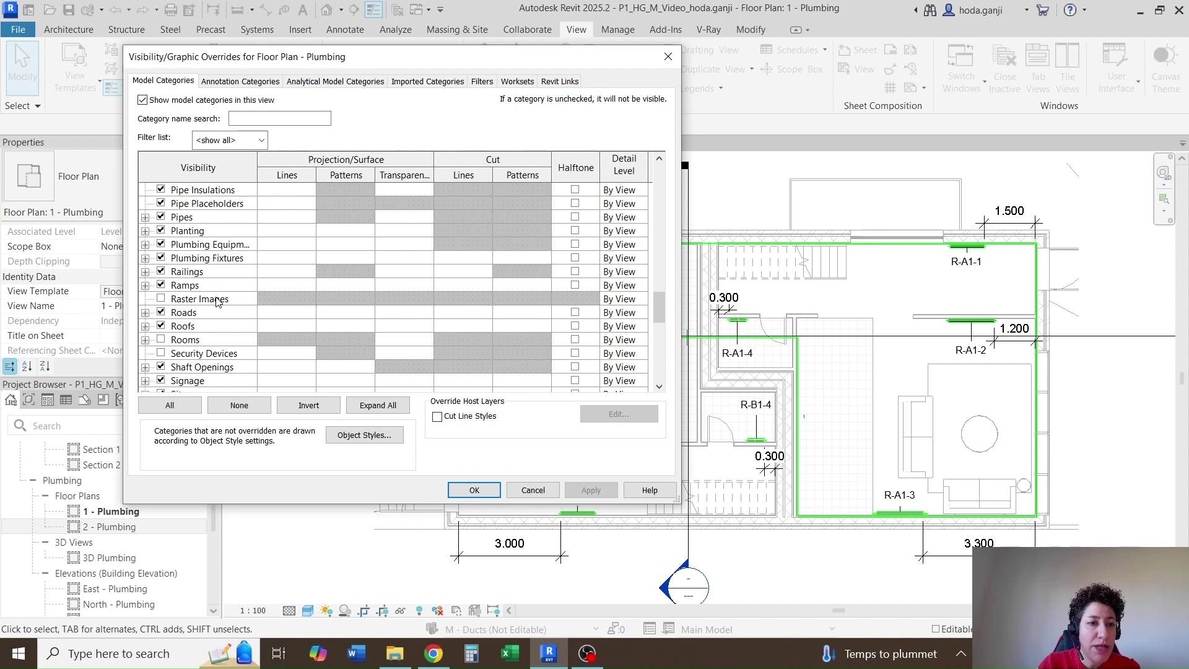
scroll(215, 292, up, 1)
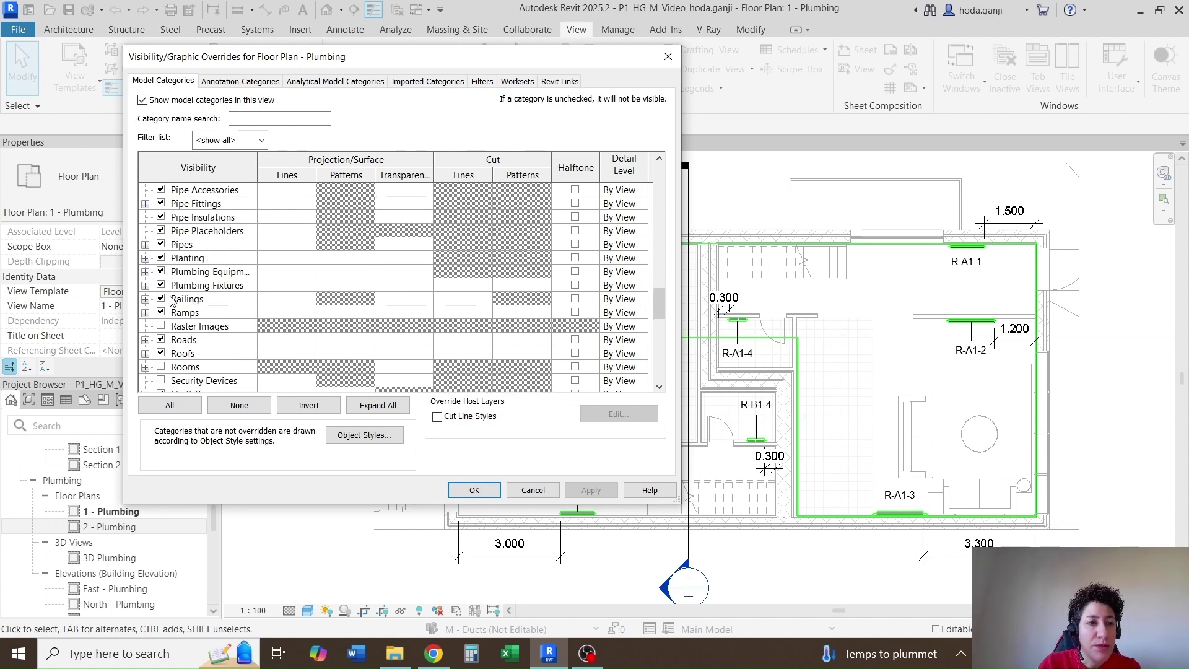
click(161, 257)
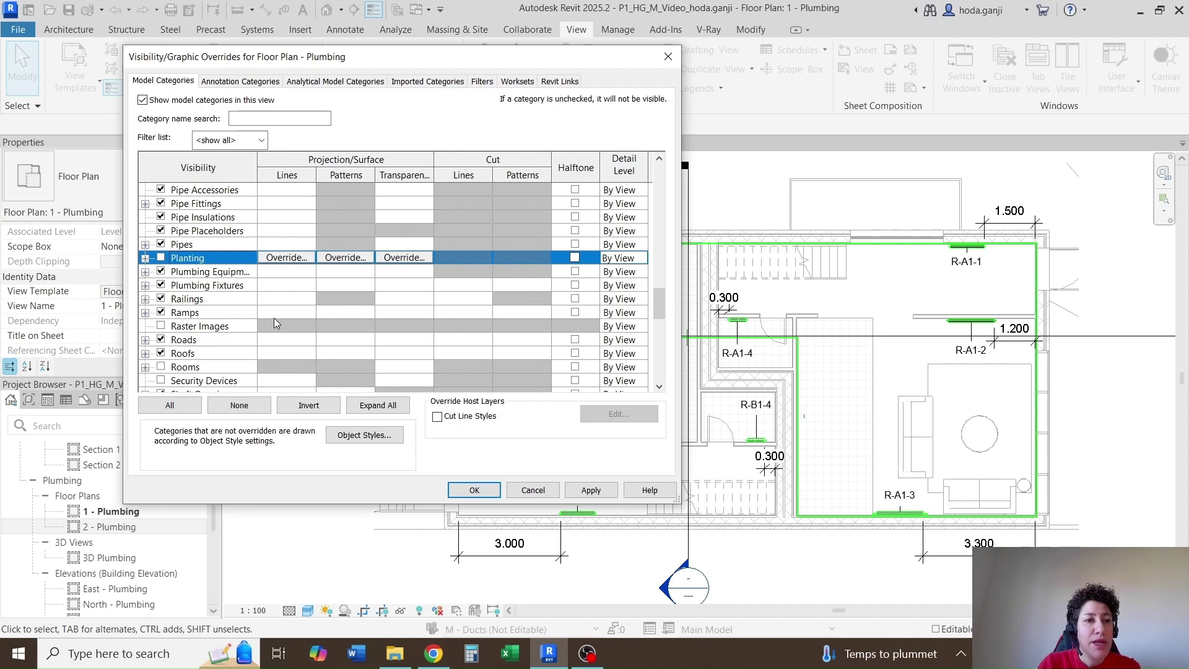
Step: Hide the Toposolid category as well and confirm the visibility changes
scroll(274, 318, up, 1)
scroll(276, 323, up, 2)
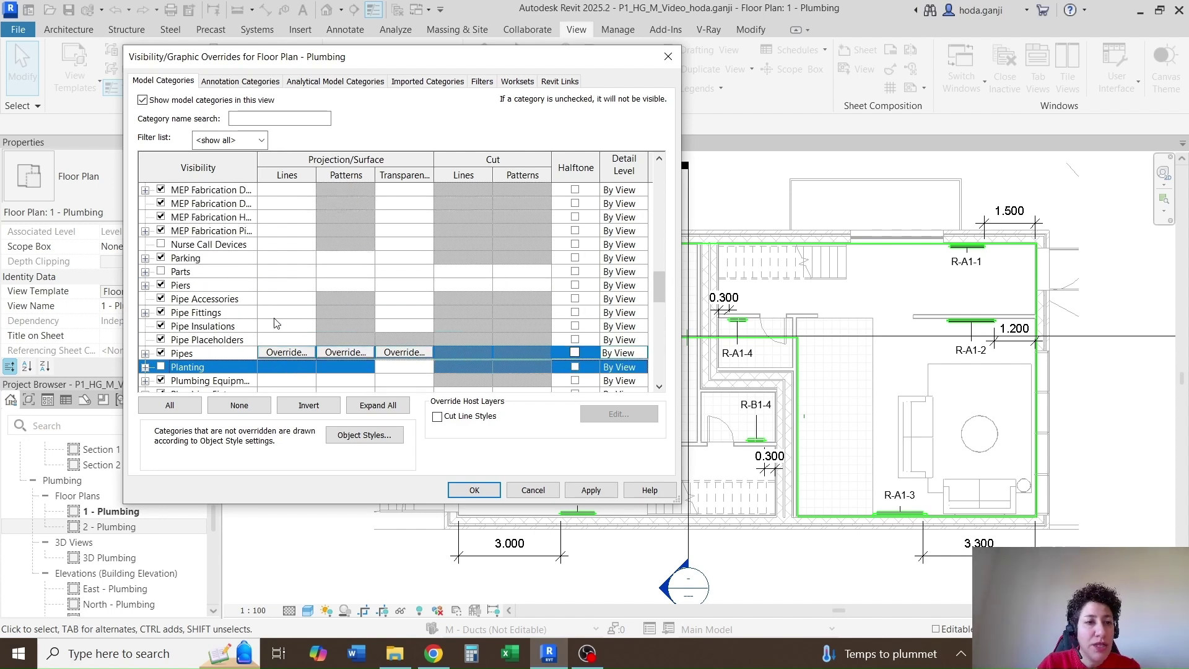
scroll(275, 323, down, 2)
scroll(276, 323, down, 10)
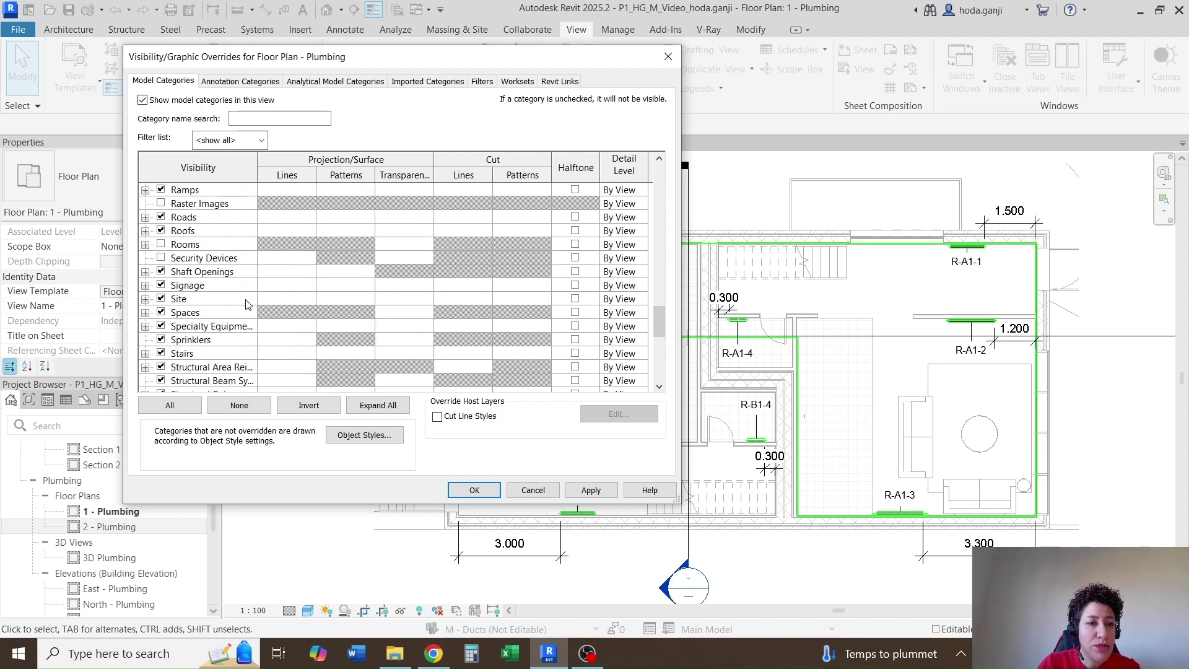
scroll(229, 308, down, 2)
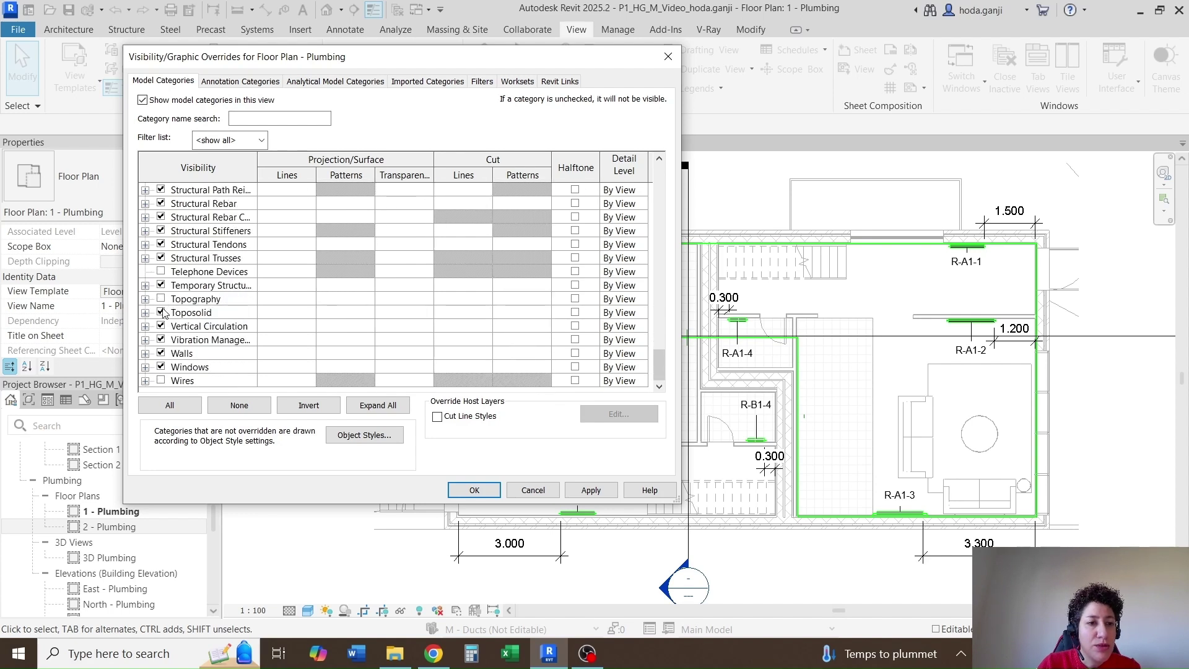
click(162, 313)
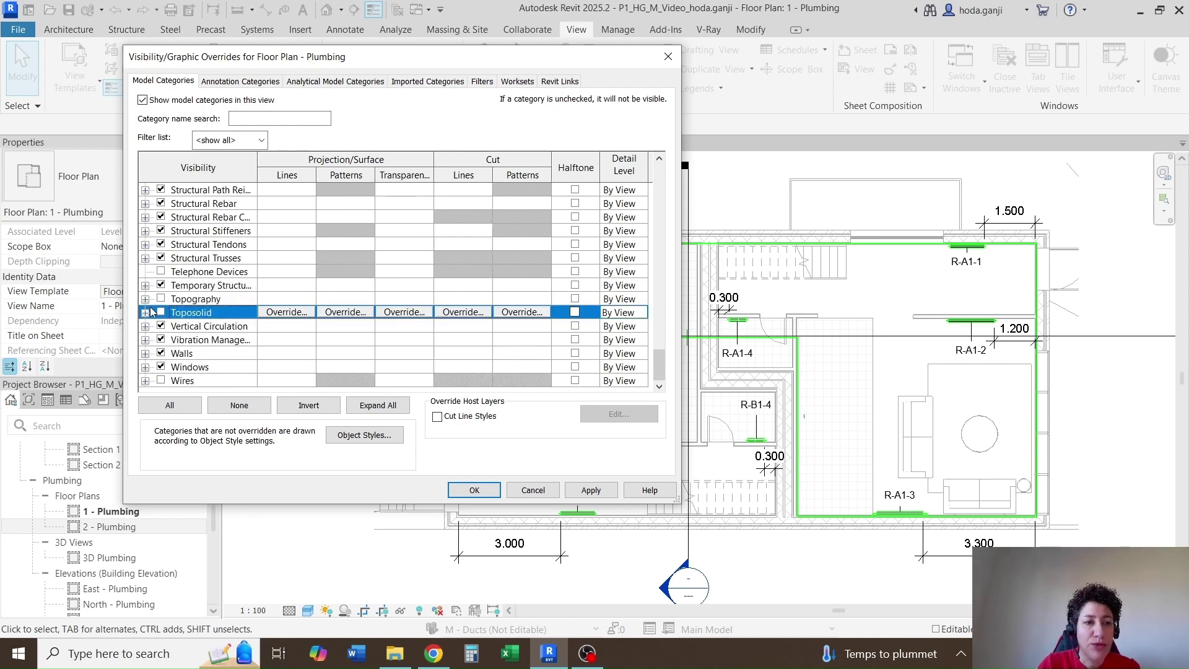
click(492, 489)
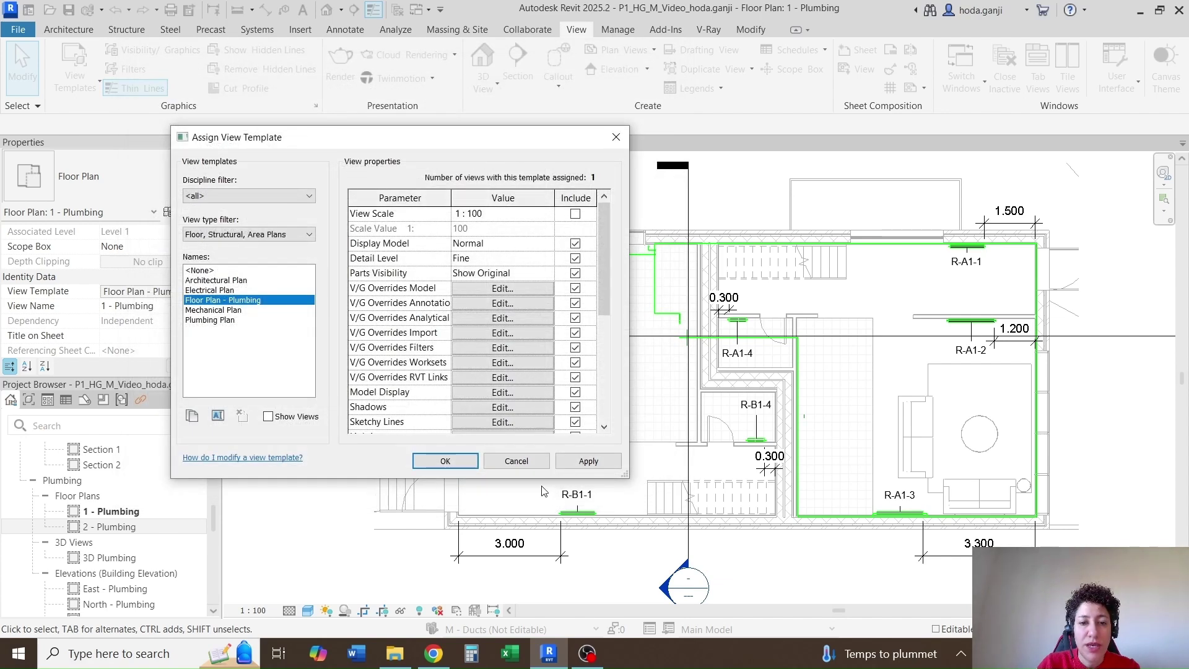
Step: Finish the template edits, then assign Floor Plan - Plumbing to the 2 - Plumbing plan
click(443, 462)
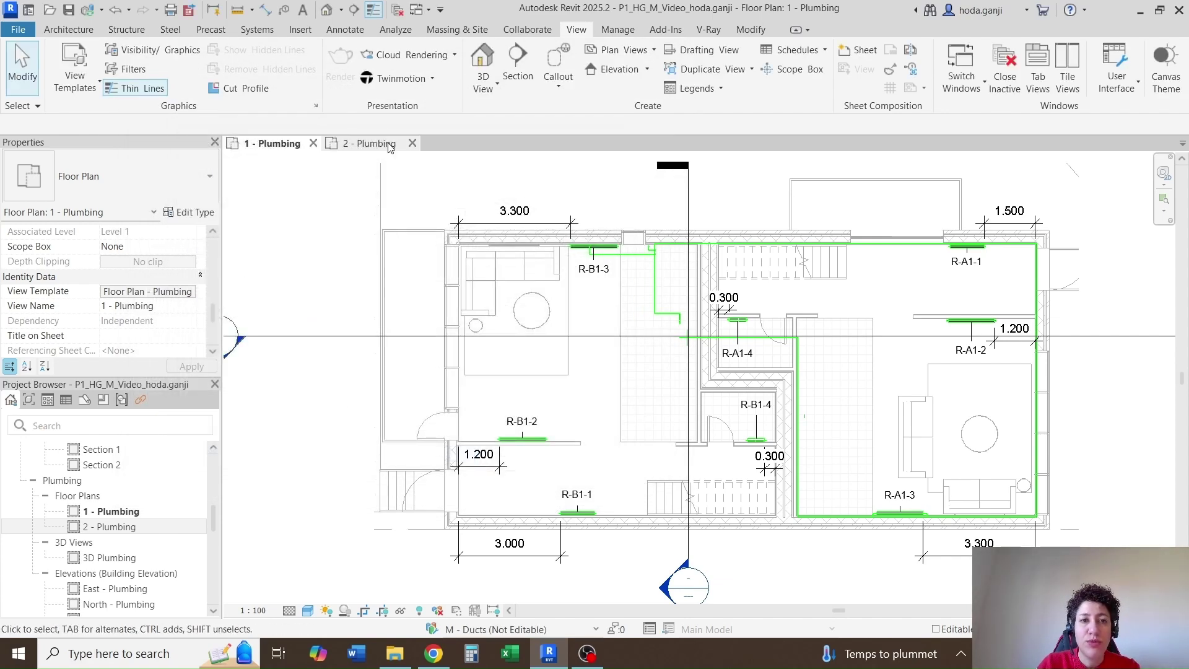
click(389, 144)
scroll(398, 372, down, 4)
scroll(350, 372, up, 1)
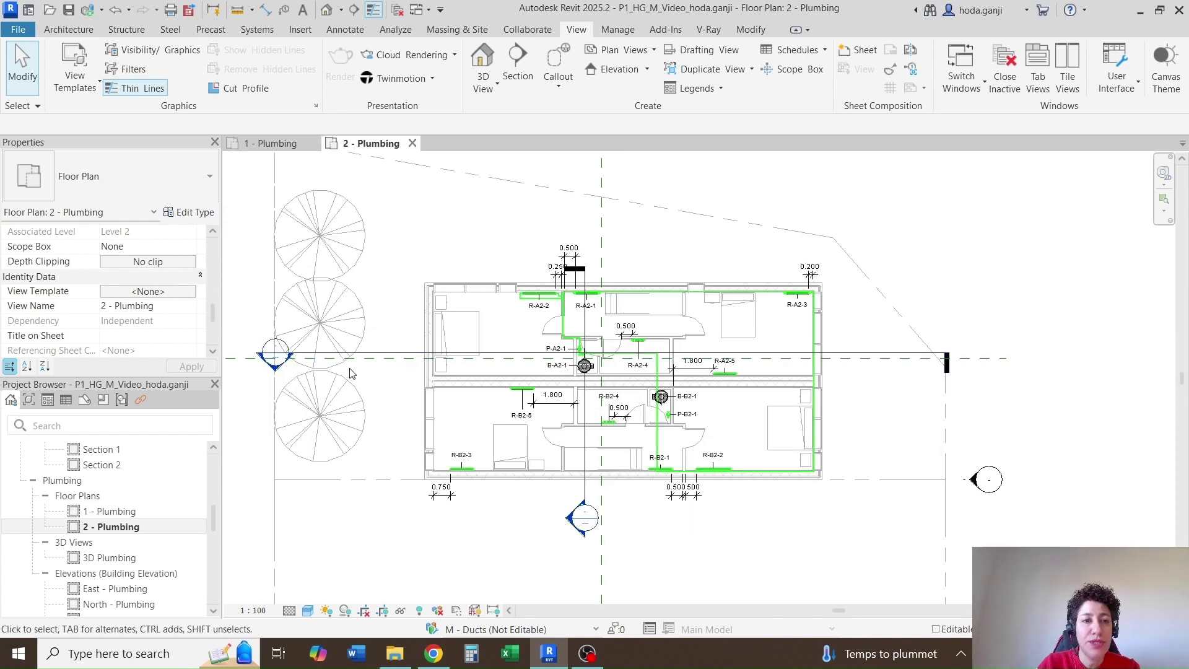
click(148, 292)
click(226, 301)
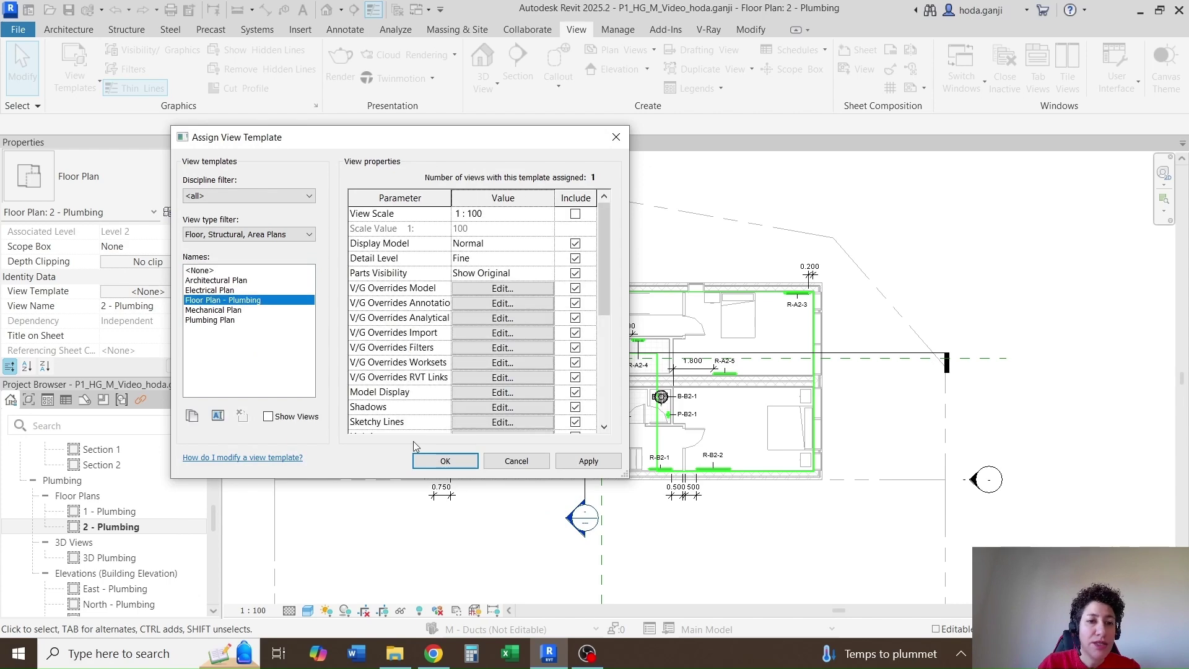
click(445, 461)
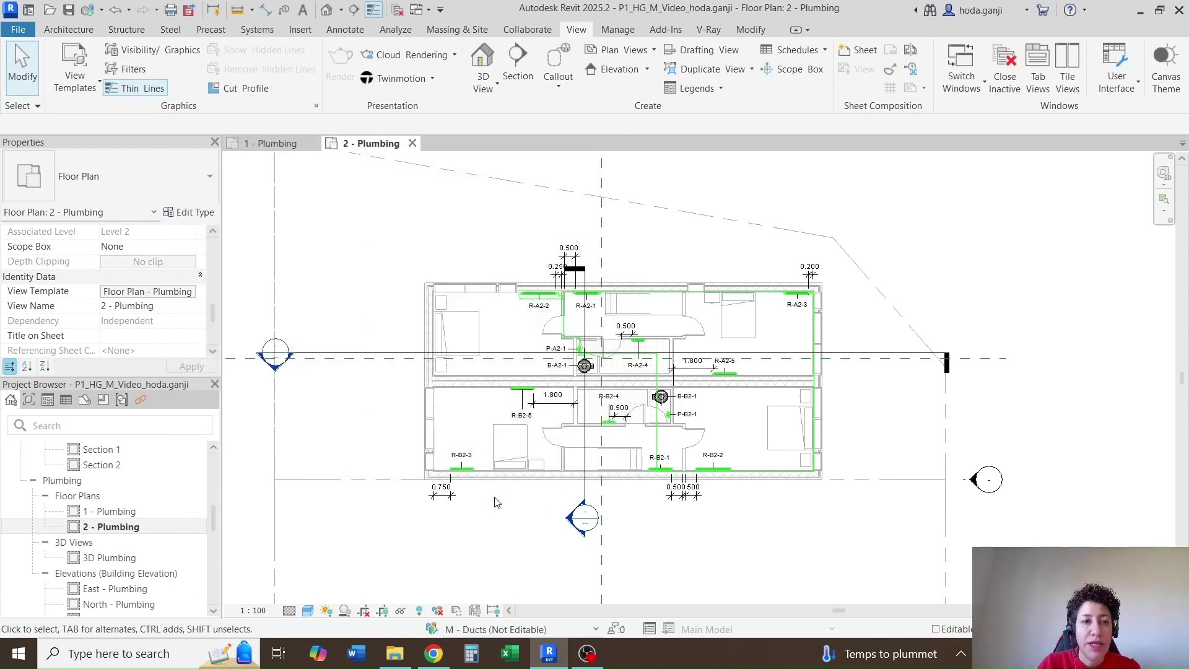
scroll(599, 312, down, 3)
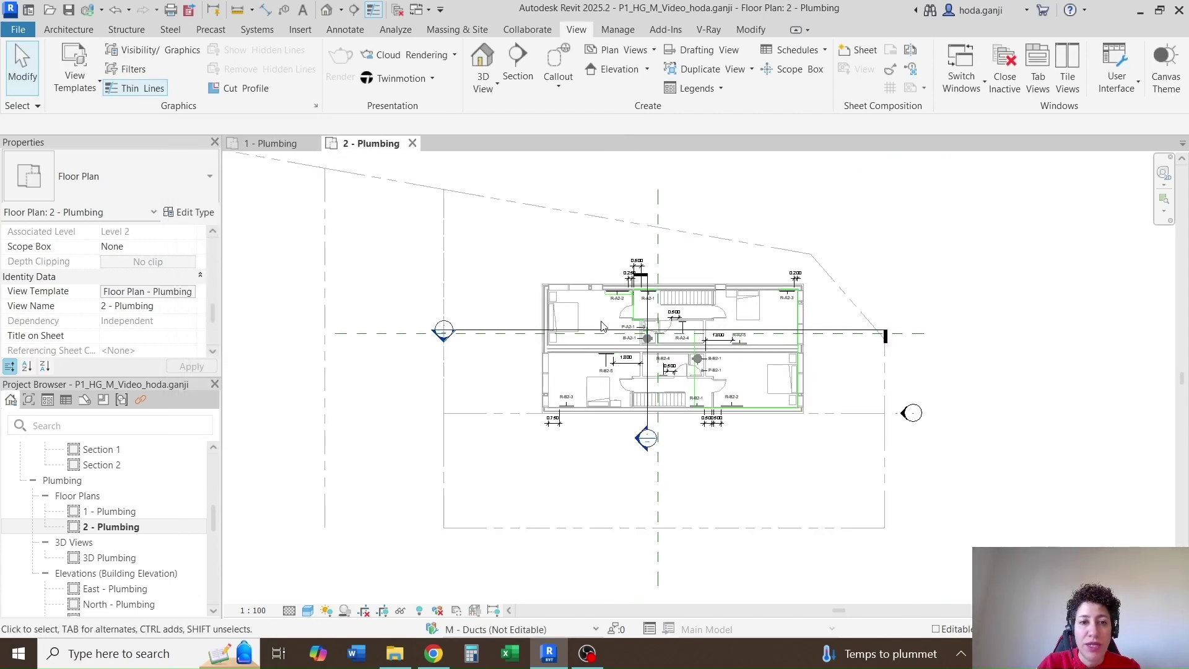
Step: Search 'prope' in the template's model categories and hide Property Lines and the whole Site category
scroll(565, 233, up, 2)
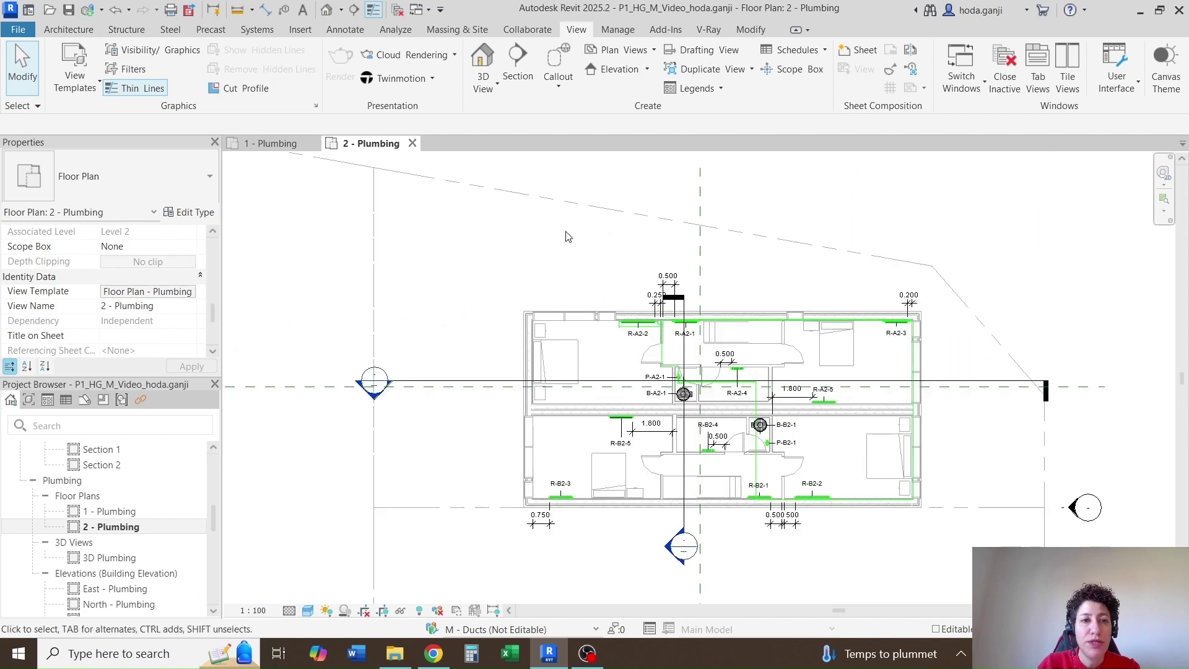
click(255, 146)
click(366, 144)
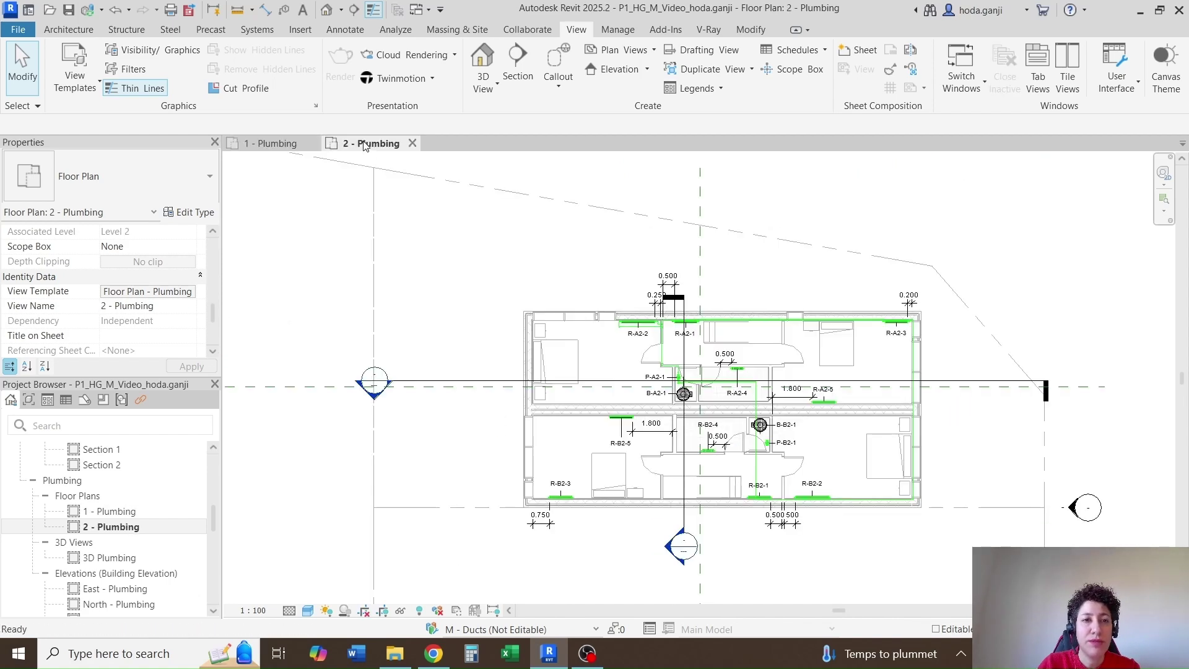
click(146, 291)
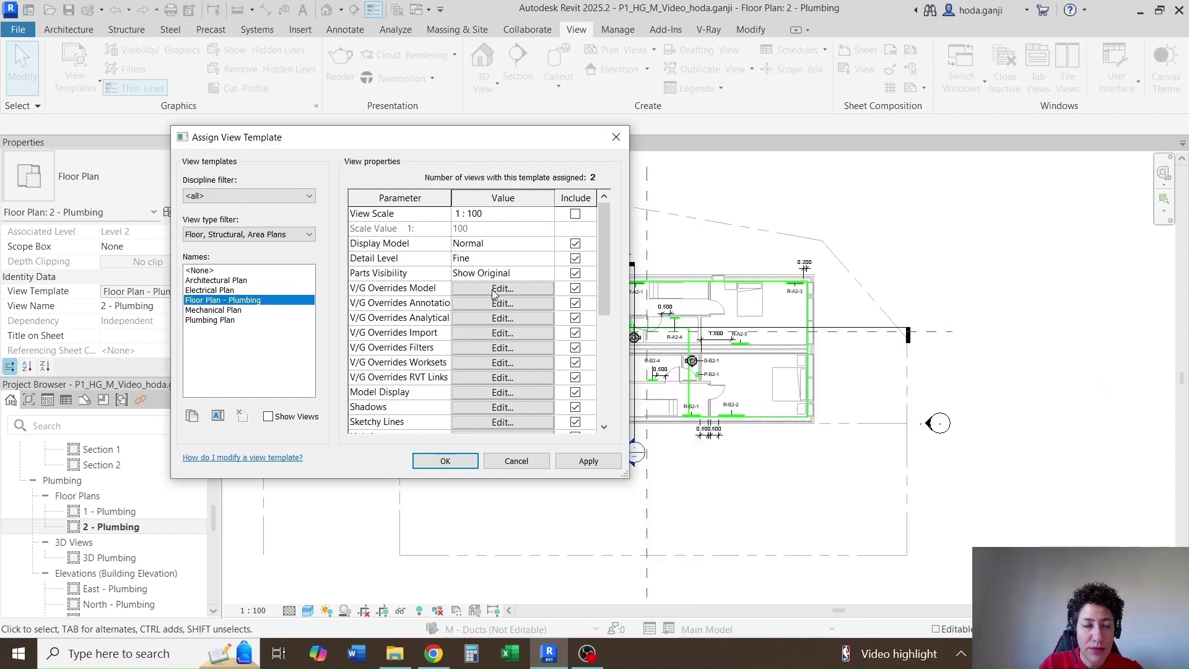
click(493, 289)
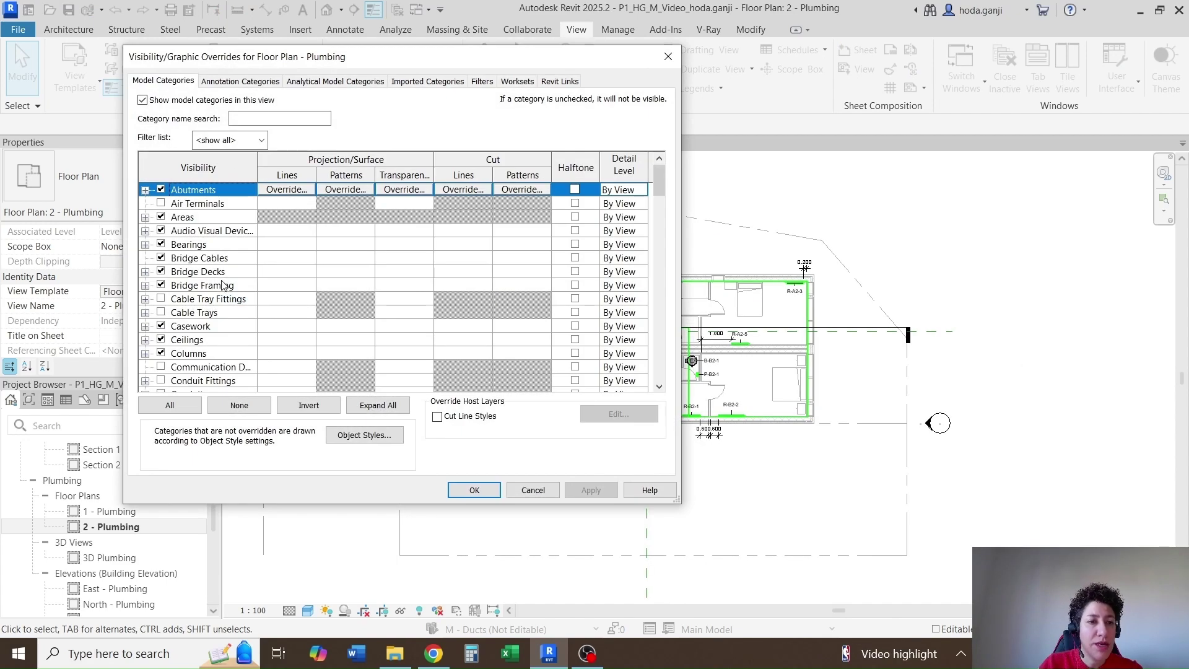
click(223, 285)
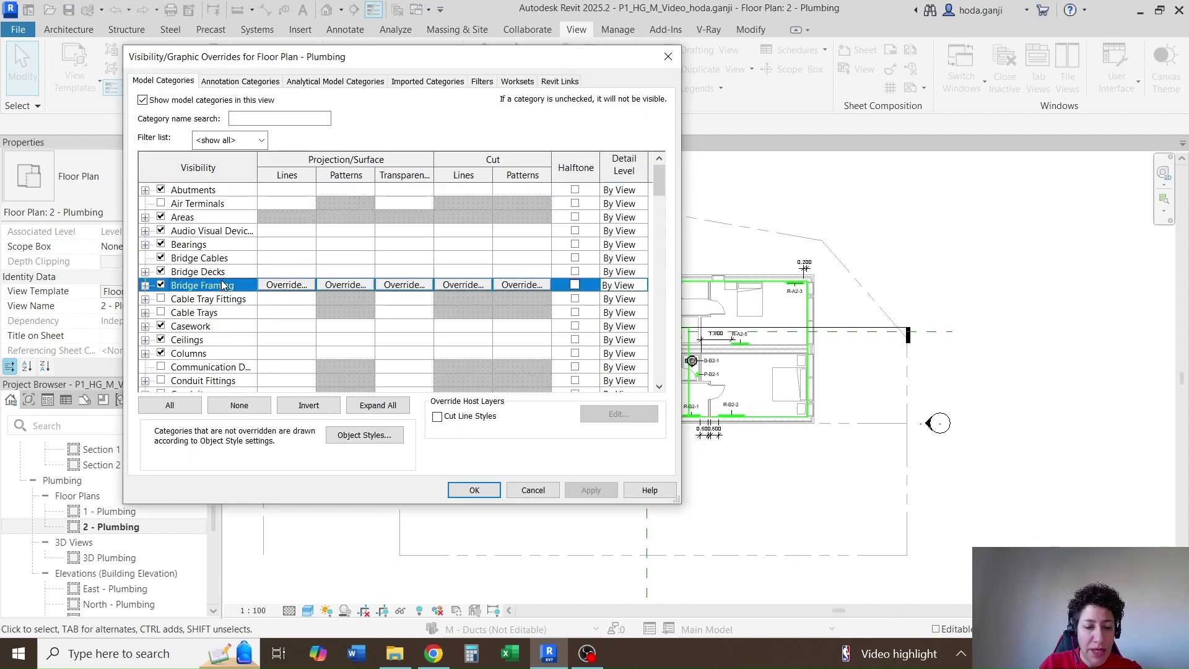
click(267, 119)
text(prope)
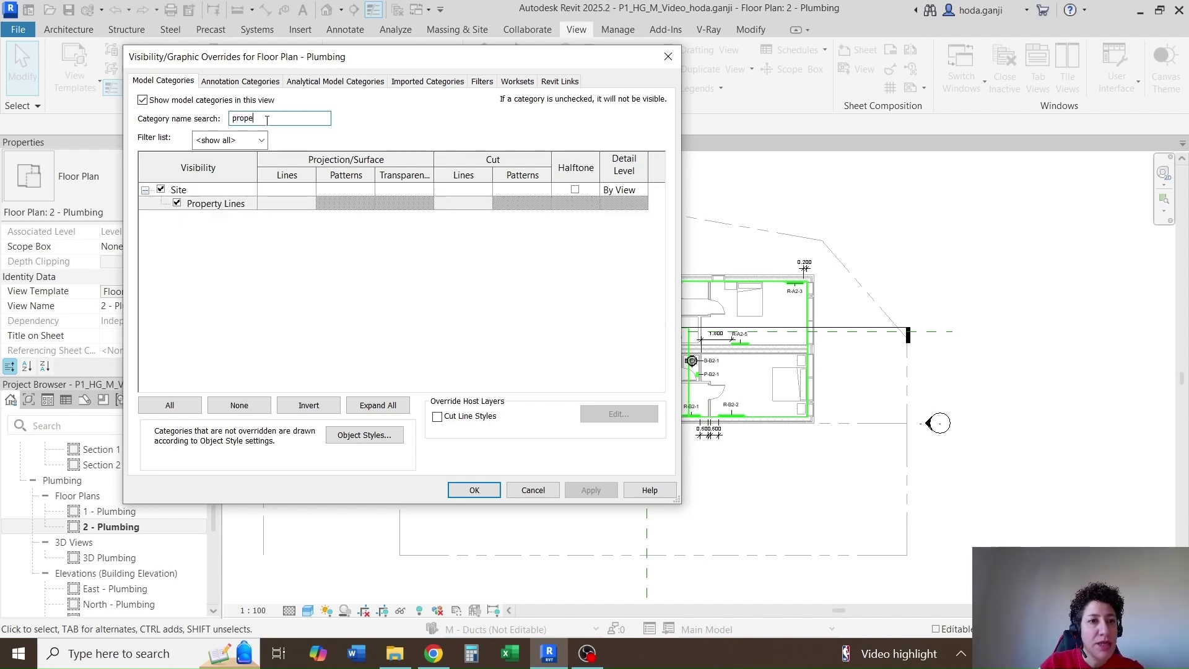
click(176, 204)
click(162, 190)
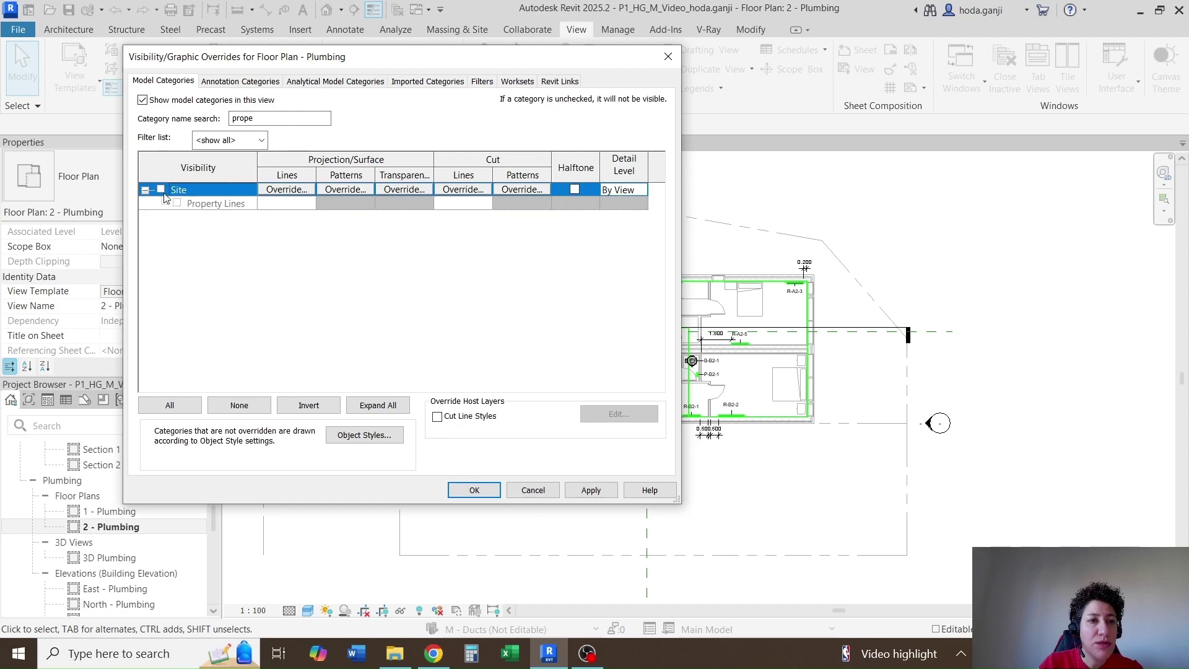
click(472, 490)
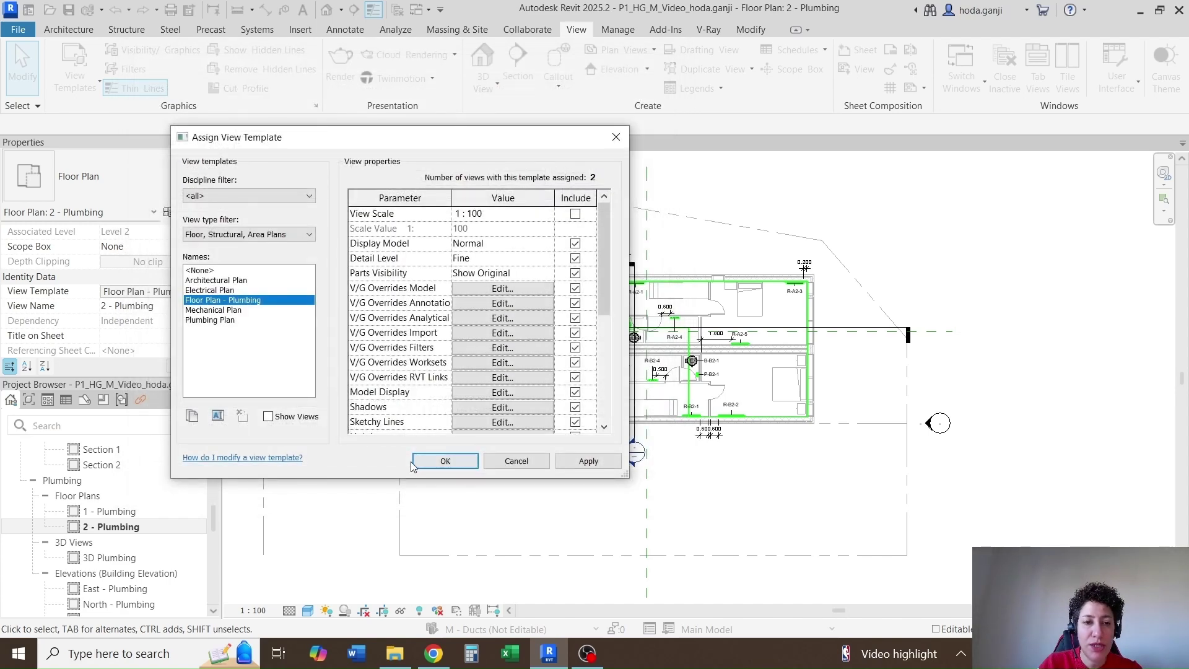
click(446, 464)
Step: Select and inspect the east elevation marker on the 2 - Plumbing plan
scroll(491, 453, up, 3)
scroll(778, 372, down, 1)
scroll(815, 390, up, 3)
drag(856, 341, 760, 419)
click(760, 424)
click(799, 393)
key(Escape)
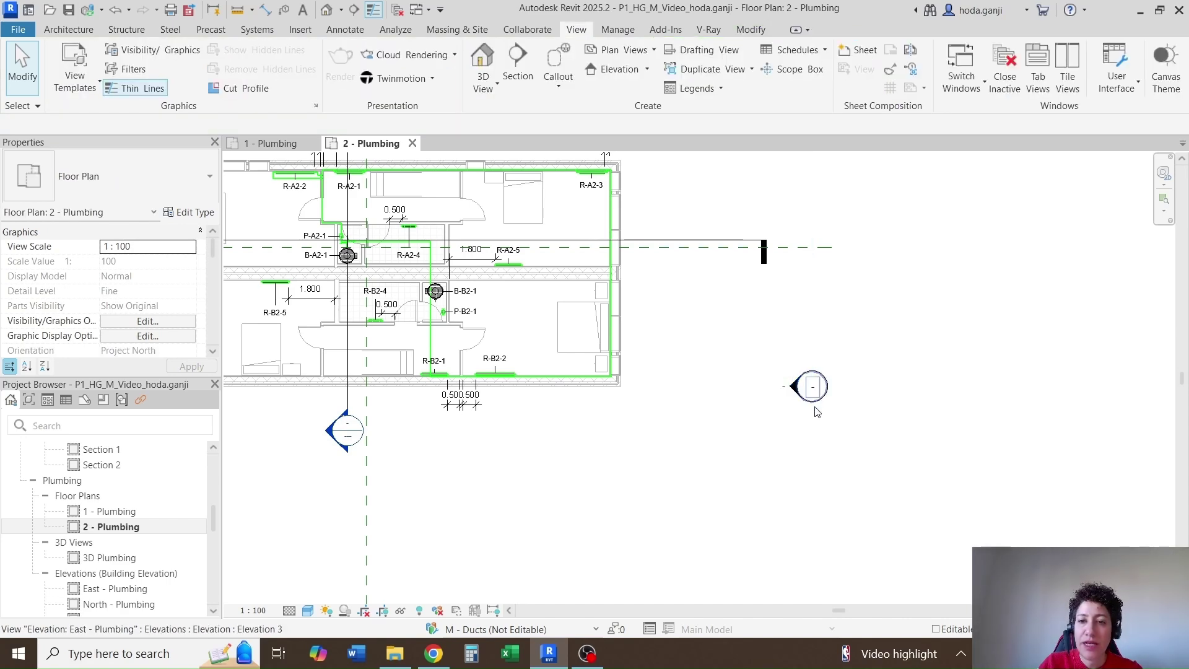
click(799, 396)
scroll(782, 419, down, 2)
scroll(782, 419, up, 1)
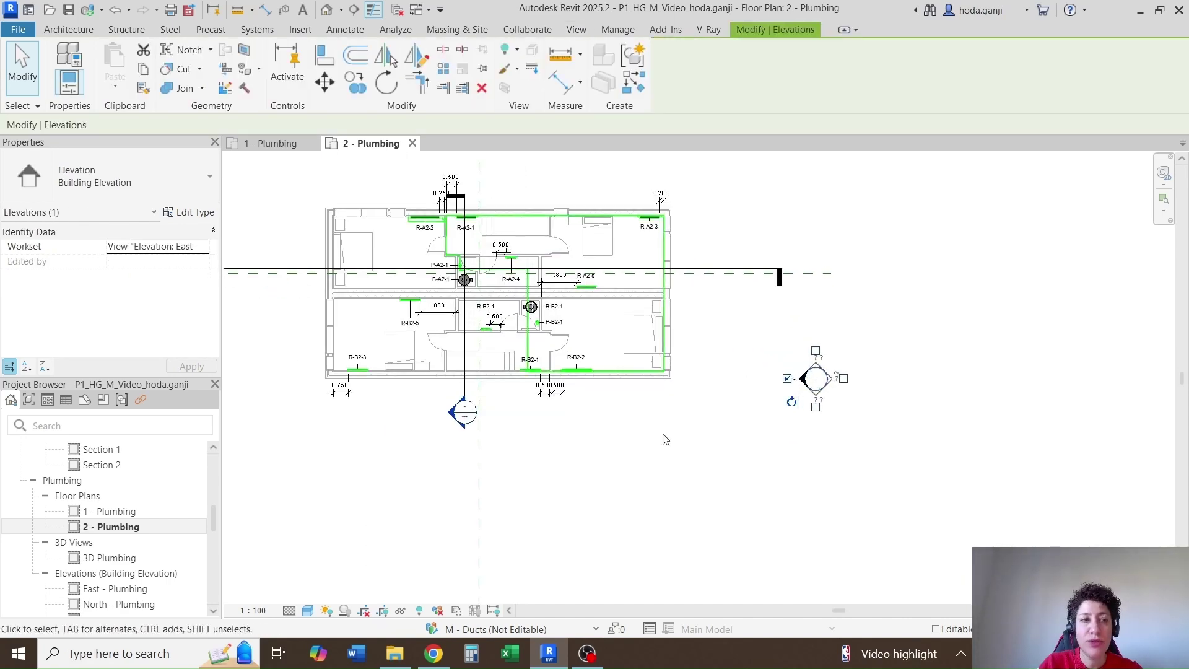
scroll(453, 279, up, 1)
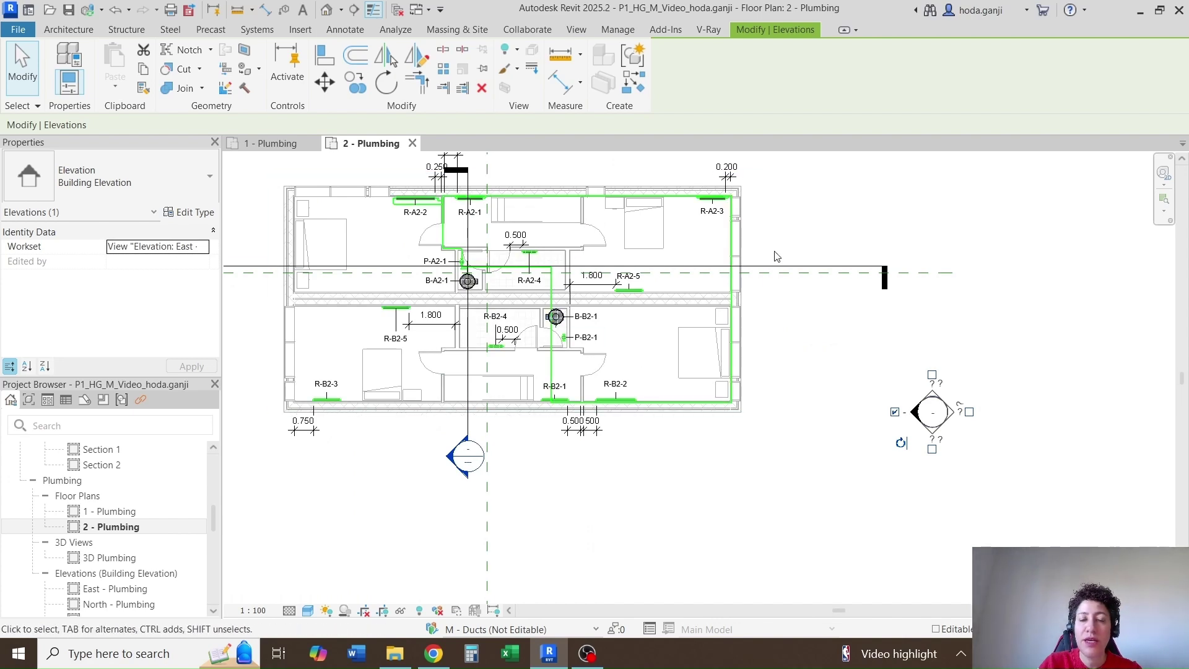
click(798, 357)
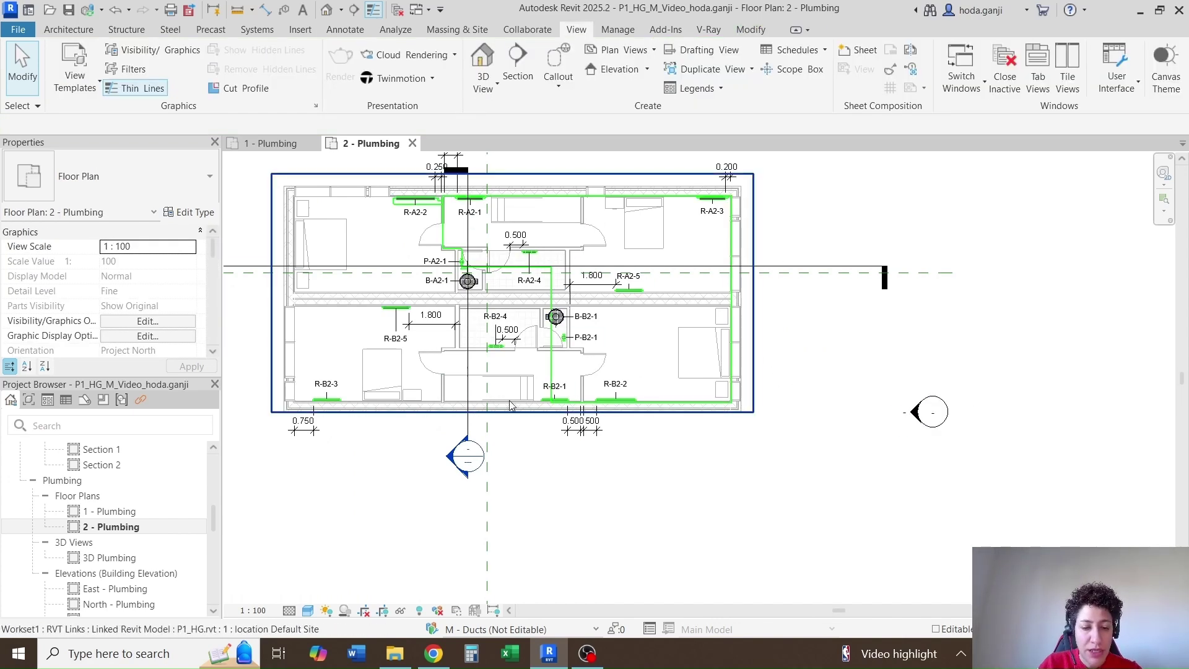
scroll(509, 402, down, 2)
scroll(118, 292, down, 10)
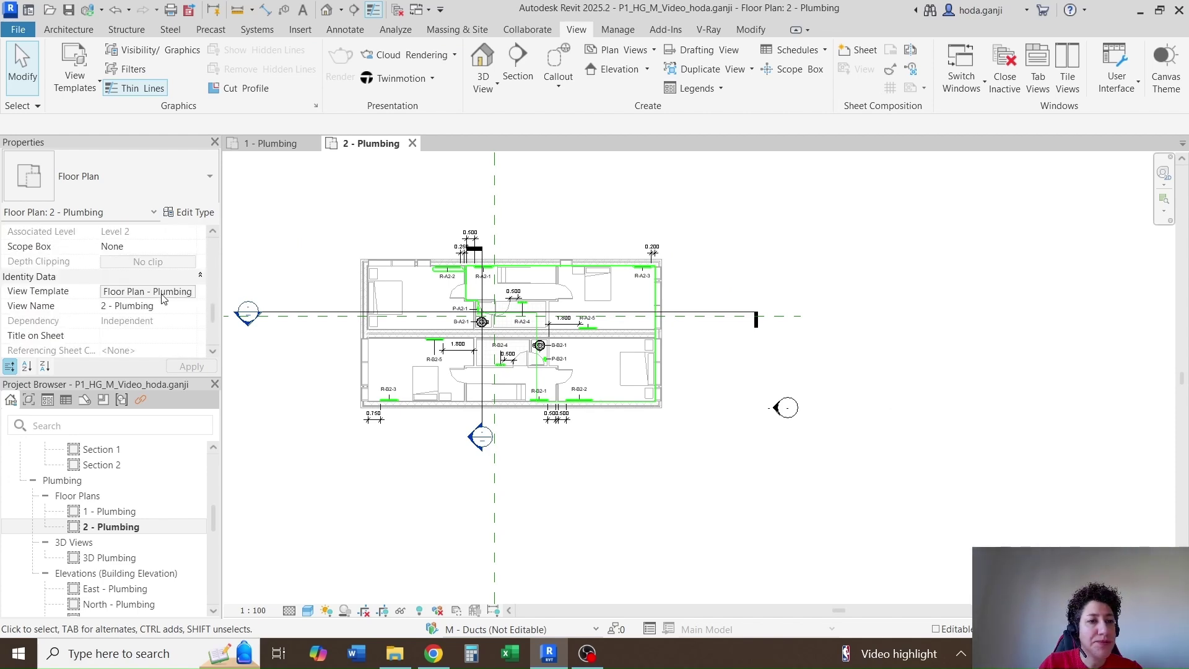
Step: Hide the Elevations annotation category in the Floor Plan - Plumbing template and apply it
click(164, 299)
click(475, 305)
click(161, 217)
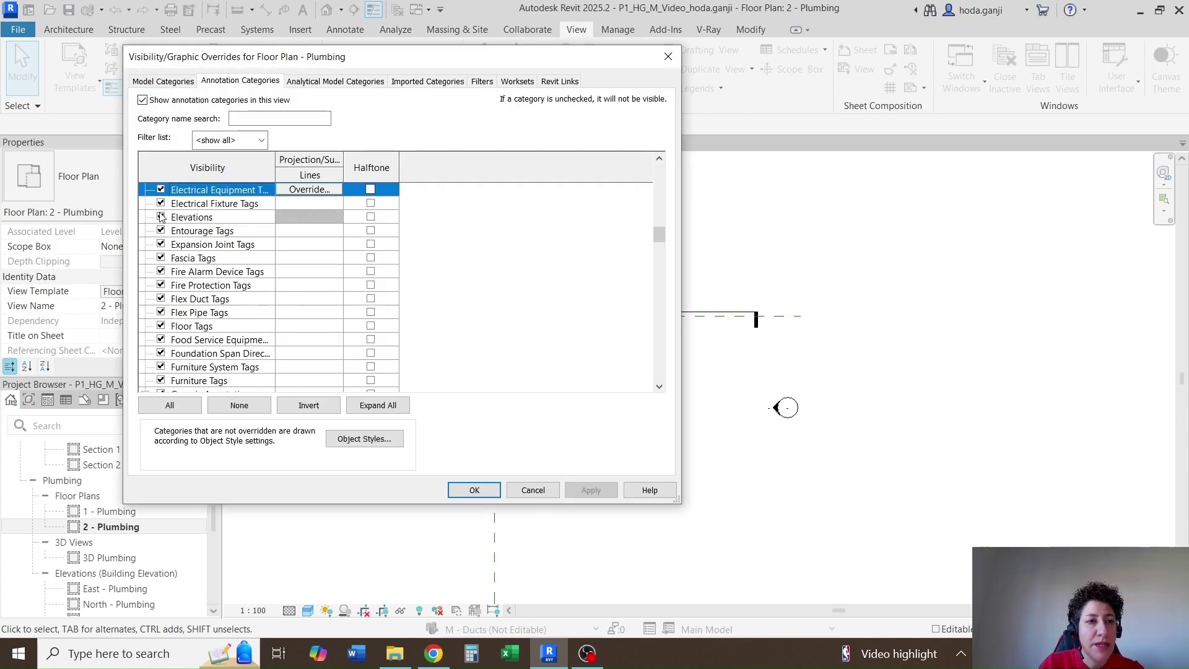
click(585, 490)
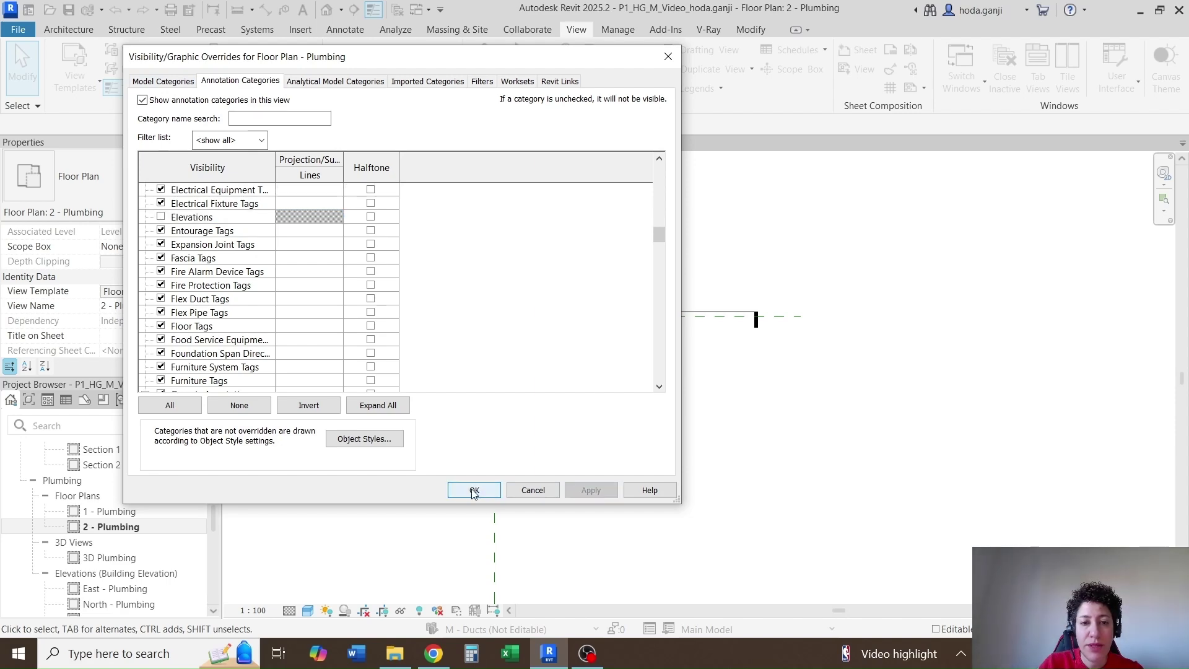
click(475, 490)
click(587, 461)
click(444, 461)
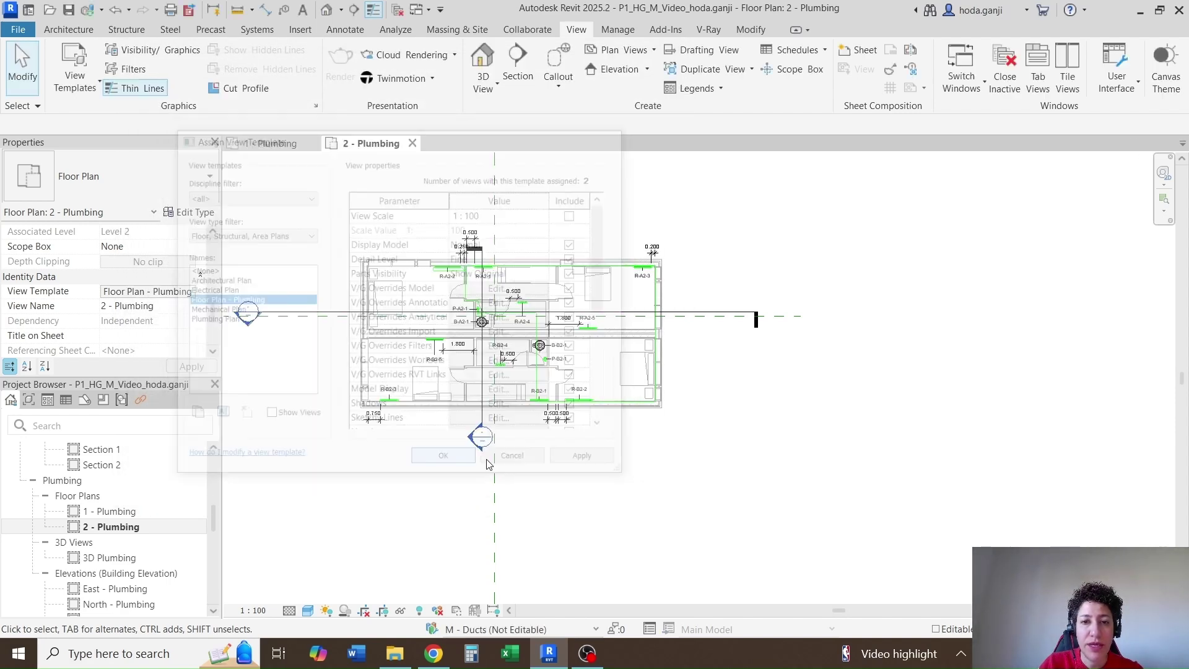
Step: Show the 2 - Plumbing crop region and pull its bottom and left edges toward the building
click(384, 612)
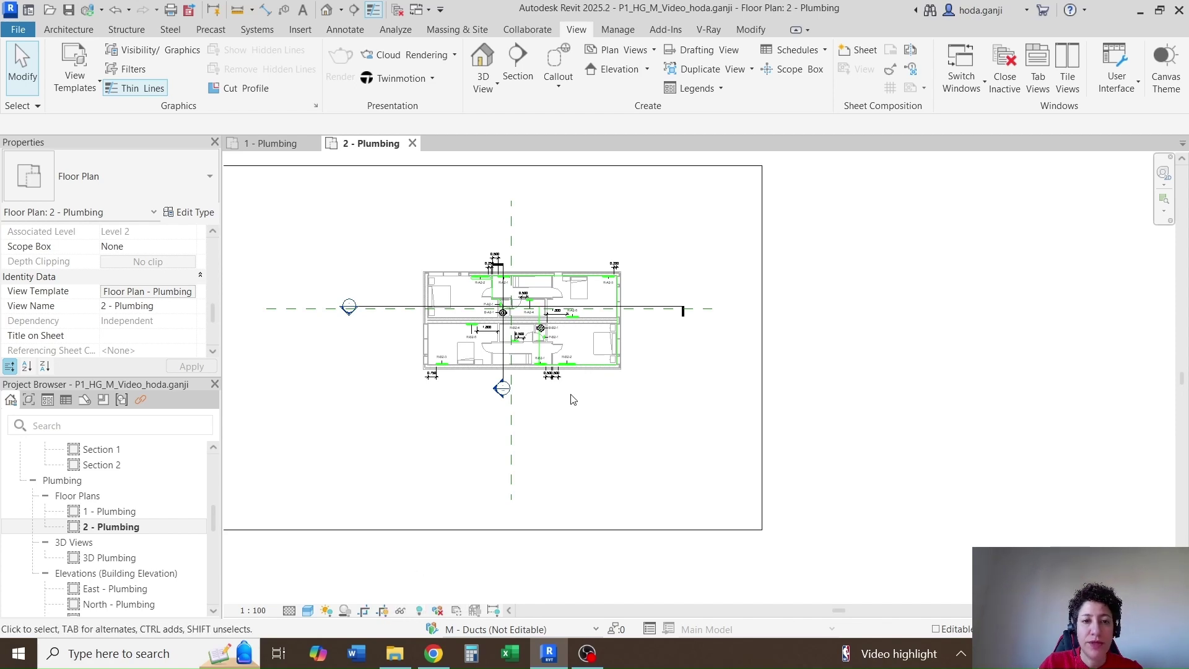
scroll(597, 385, down, 1)
click(522, 477)
drag(554, 476, 554, 360)
drag(319, 259, 485, 259)
scroll(623, 177, up, 1)
scroll(623, 176, down, 1)
Step: Bring the crop's top and right edges in to the building, then hide the crop region
drag(635, 159, 630, 241)
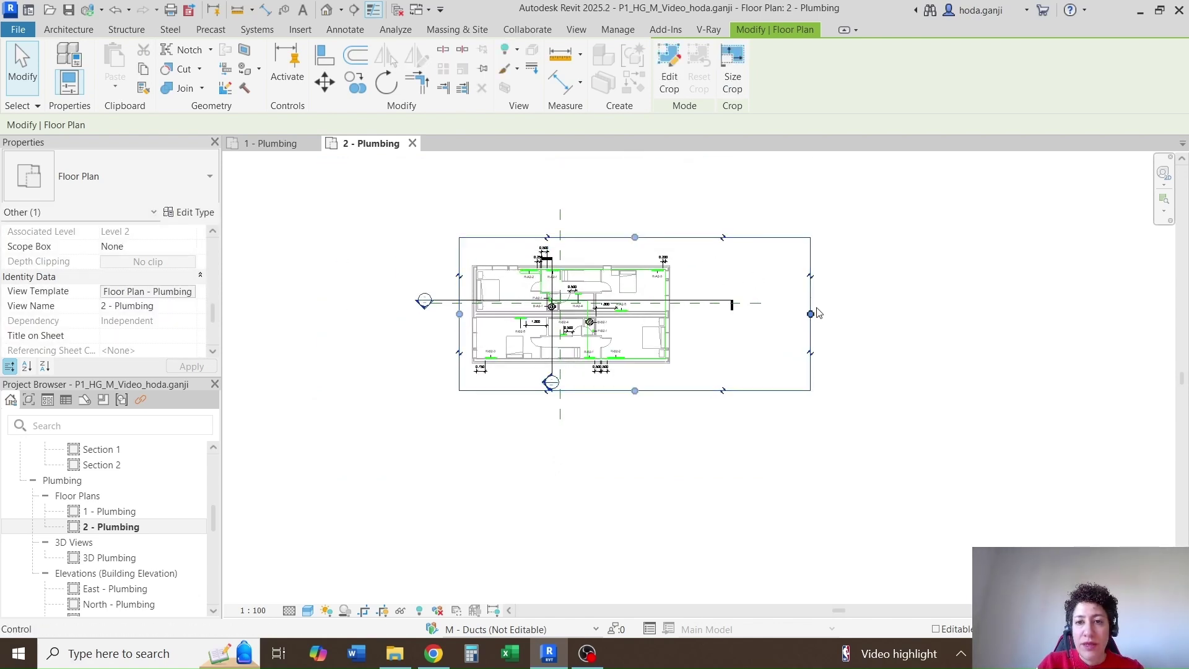
drag(811, 314, 676, 319)
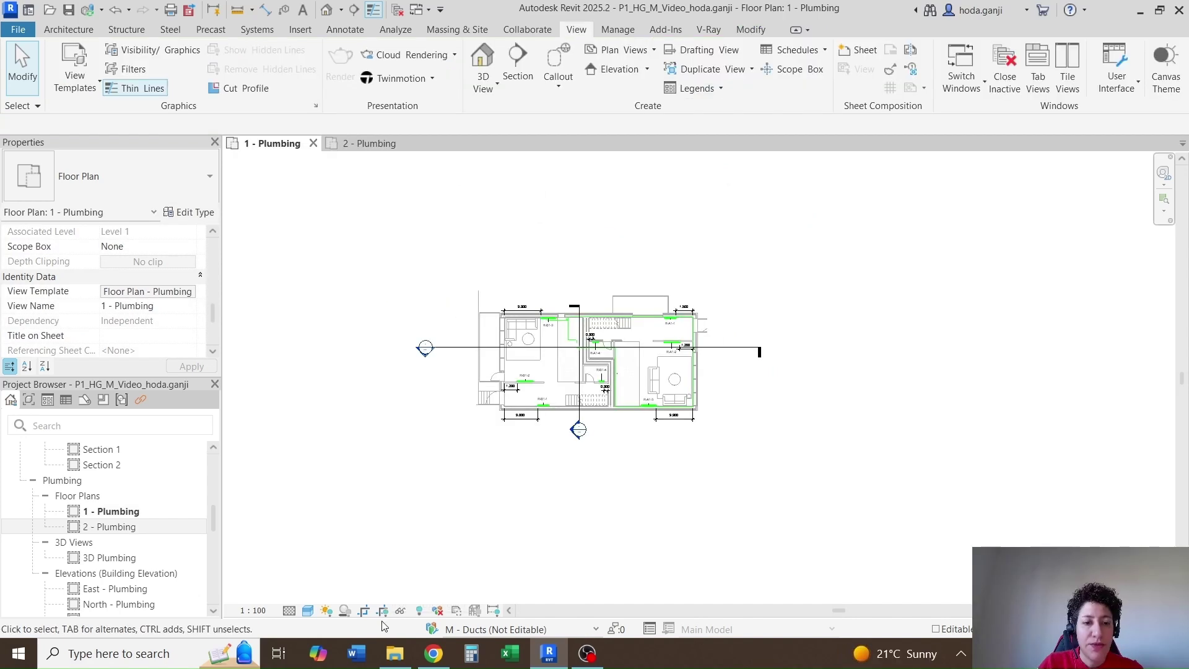
scroll(647, 358, up, 3)
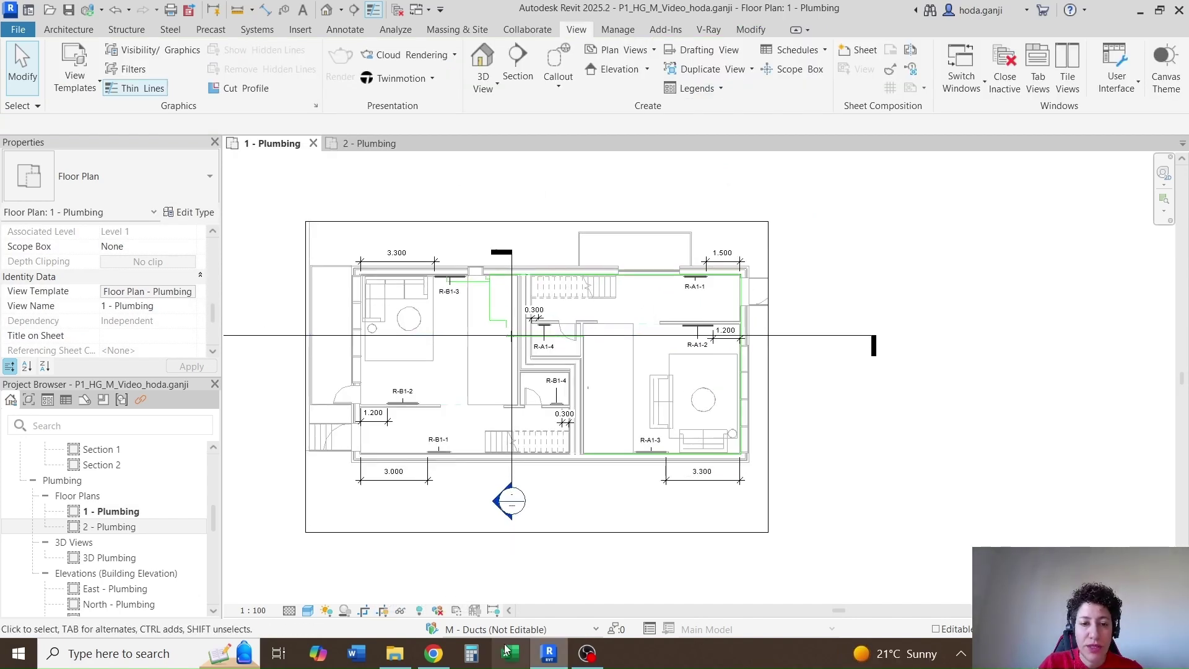
click(388, 614)
scroll(479, 404, up, 2)
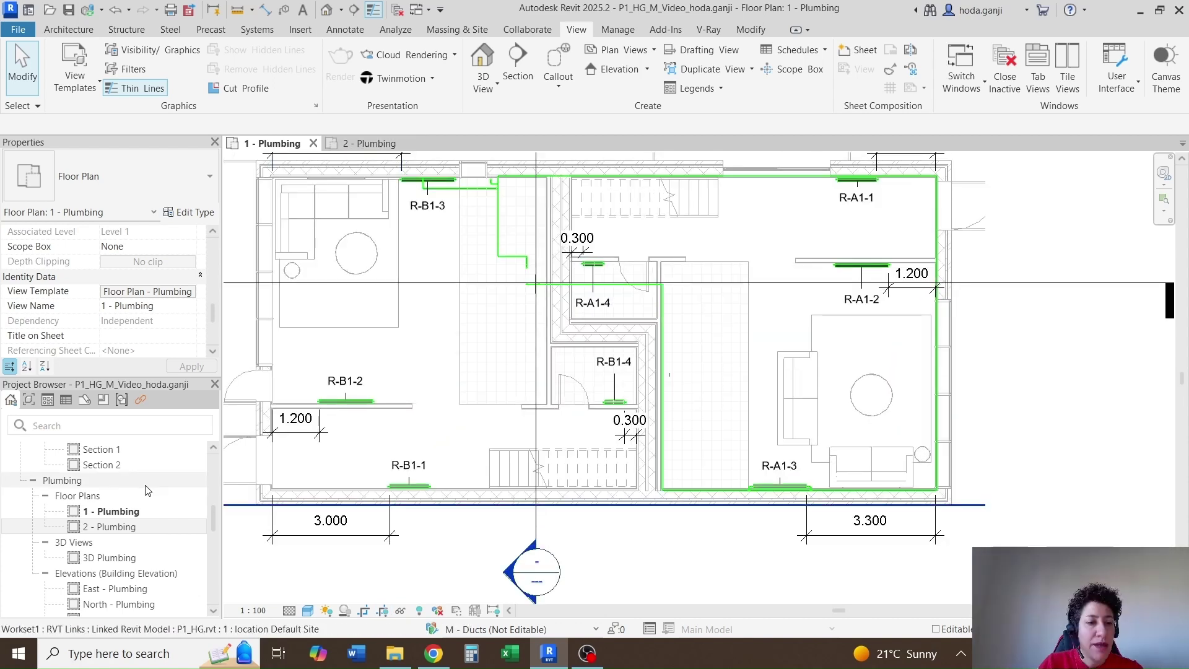
Step: Place the 1 - Plumbing floor plan on sheet M-101 - Ground Floor Plan - Plumbing
scroll(124, 515, down, 5)
scroll(124, 515, down, 2)
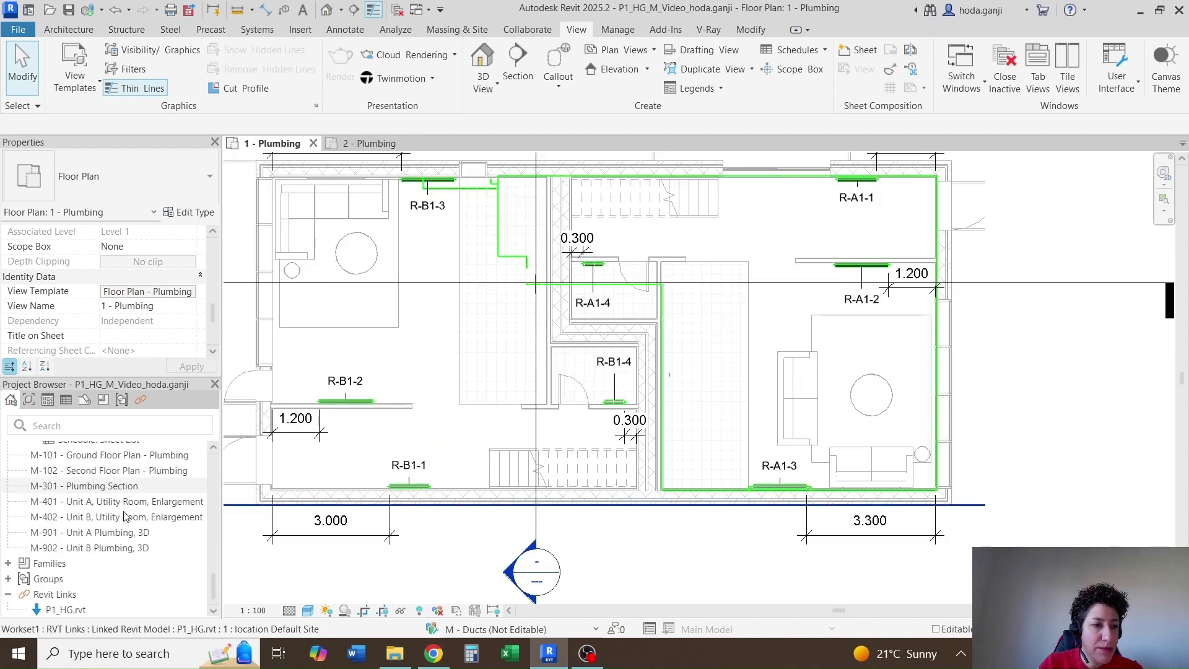
double_click(133, 456)
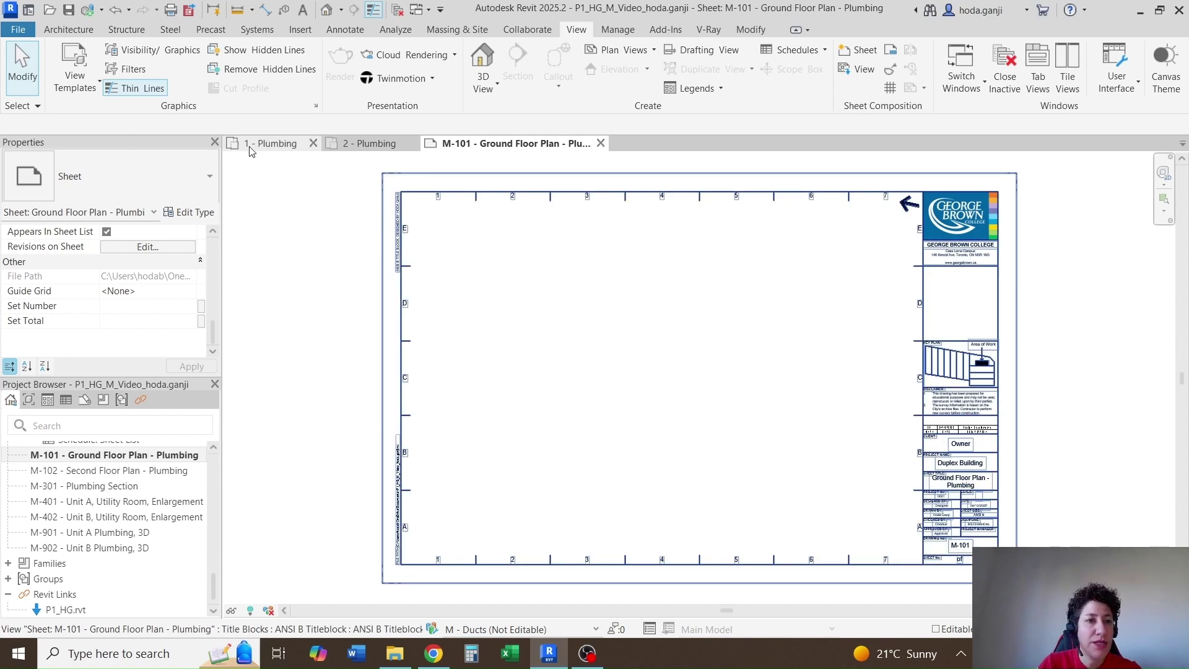
scroll(109, 459, up, 10)
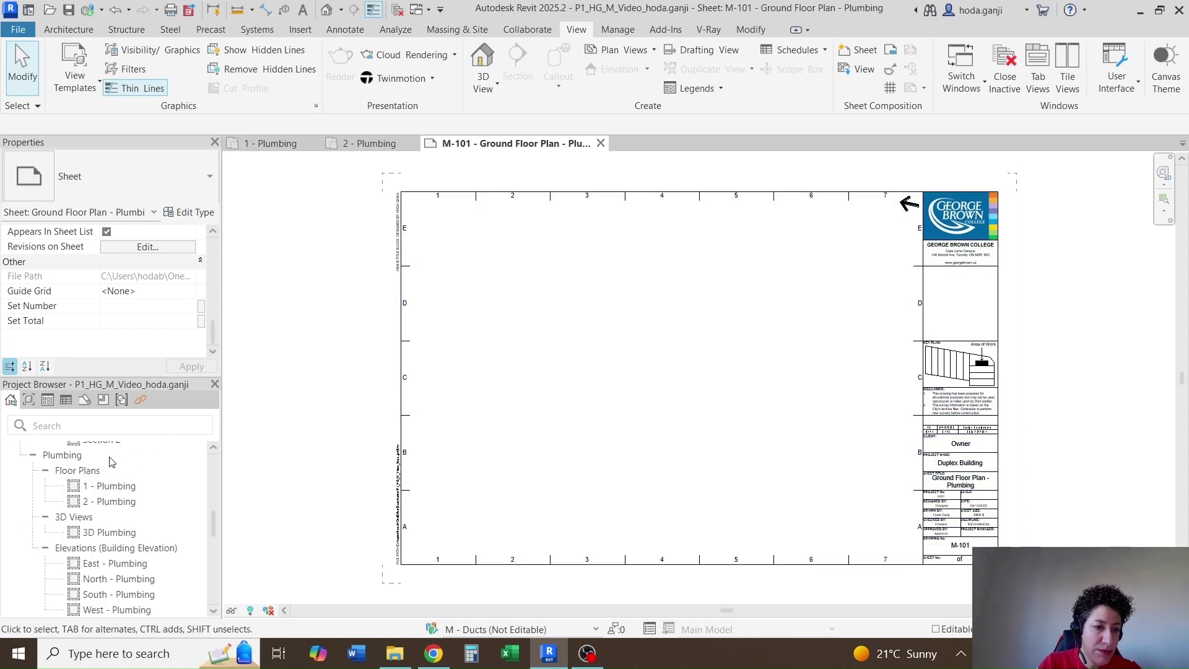
click(124, 487)
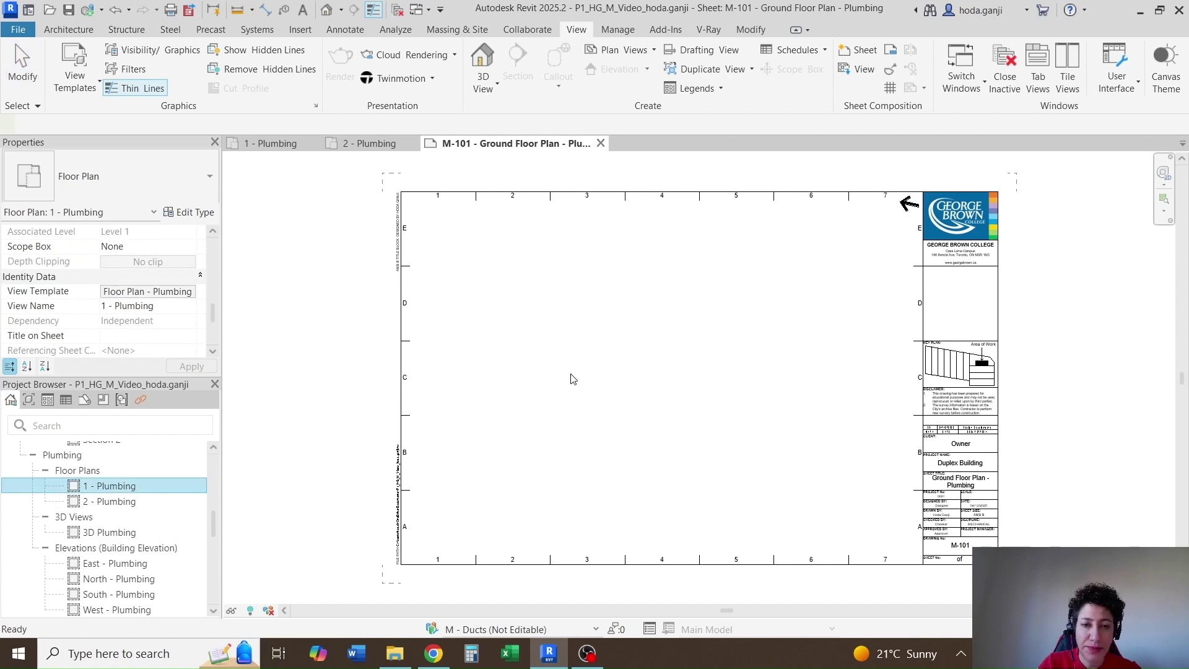
click(658, 403)
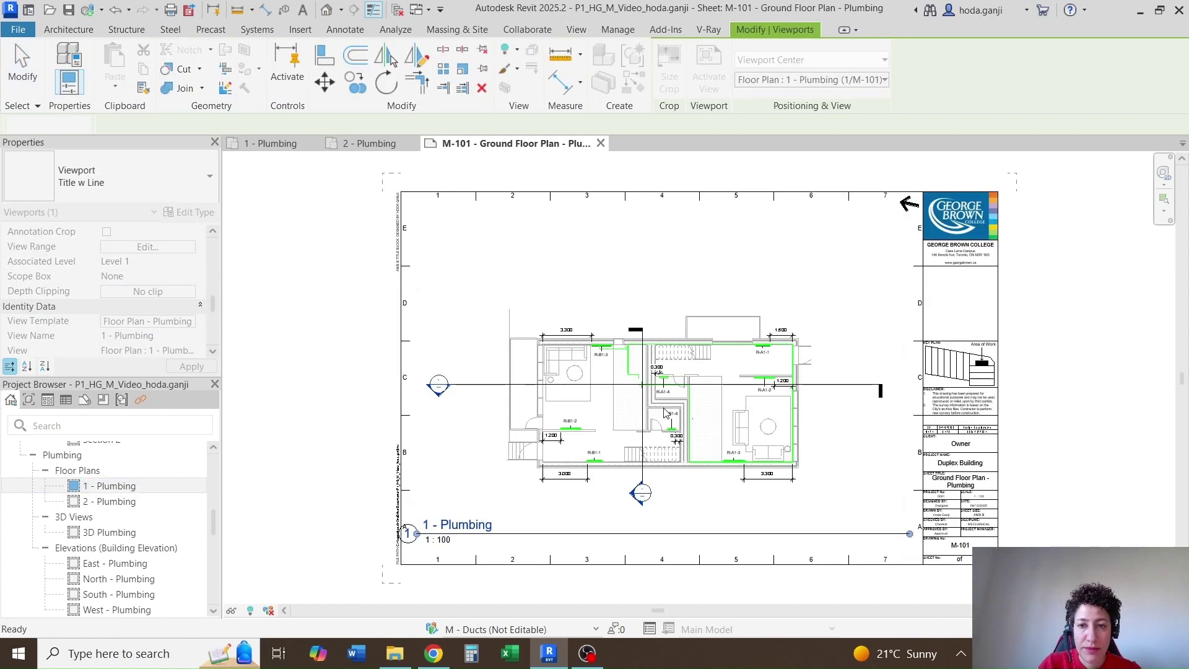
Step: Set the placed 1 - Plumbing viewport to a custom 1 : 75 scale
double_click(393, 398)
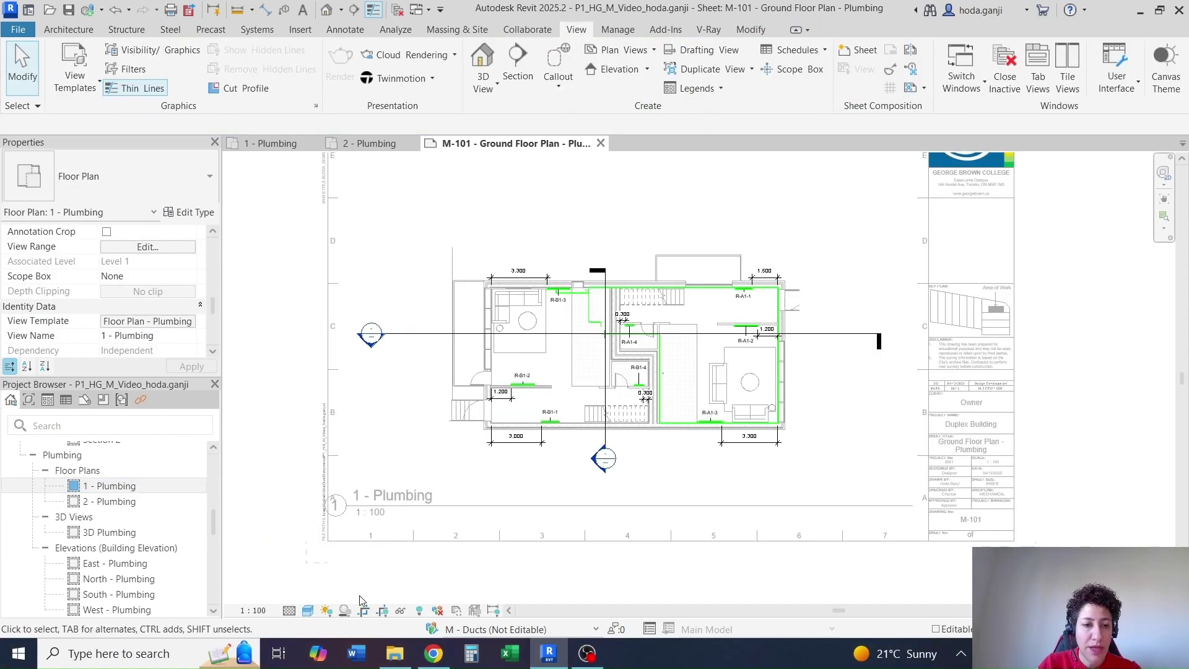
click(254, 610)
click(277, 402)
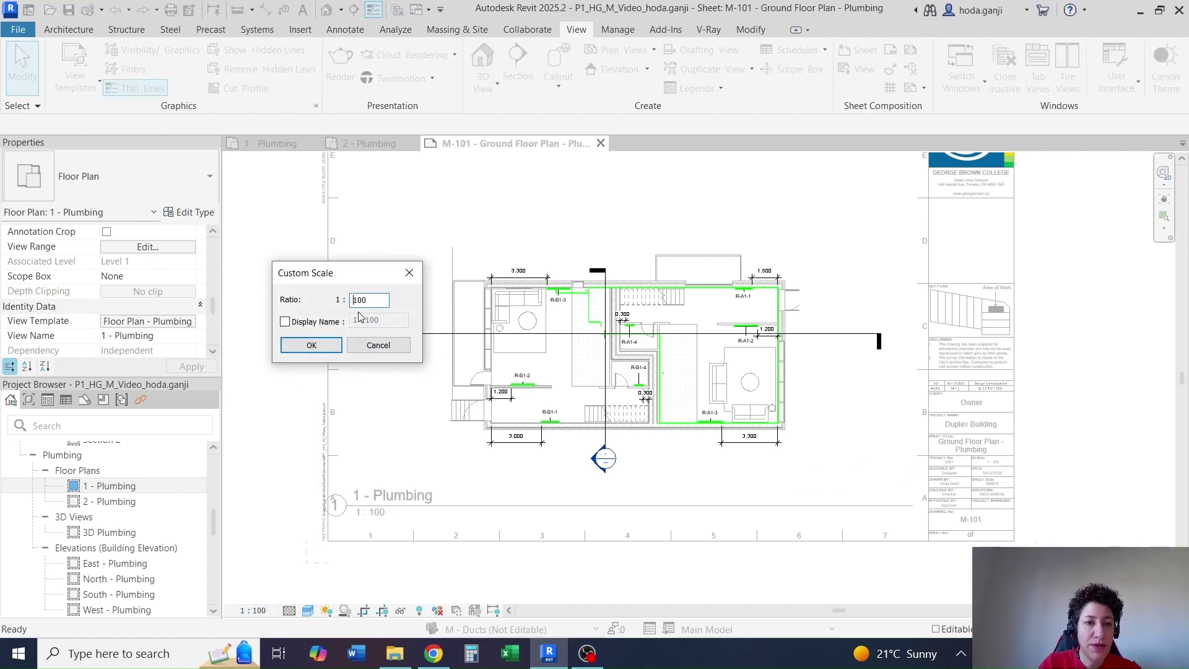
key(Return)
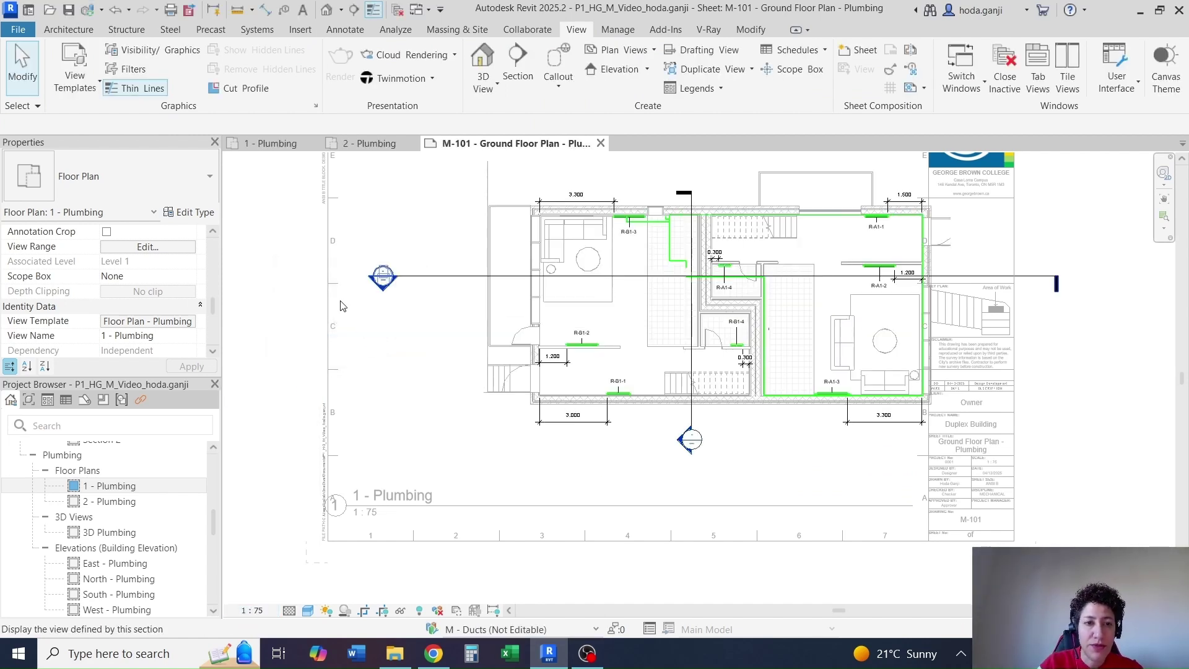
scroll(440, 398, down, 3)
double_click(958, 388)
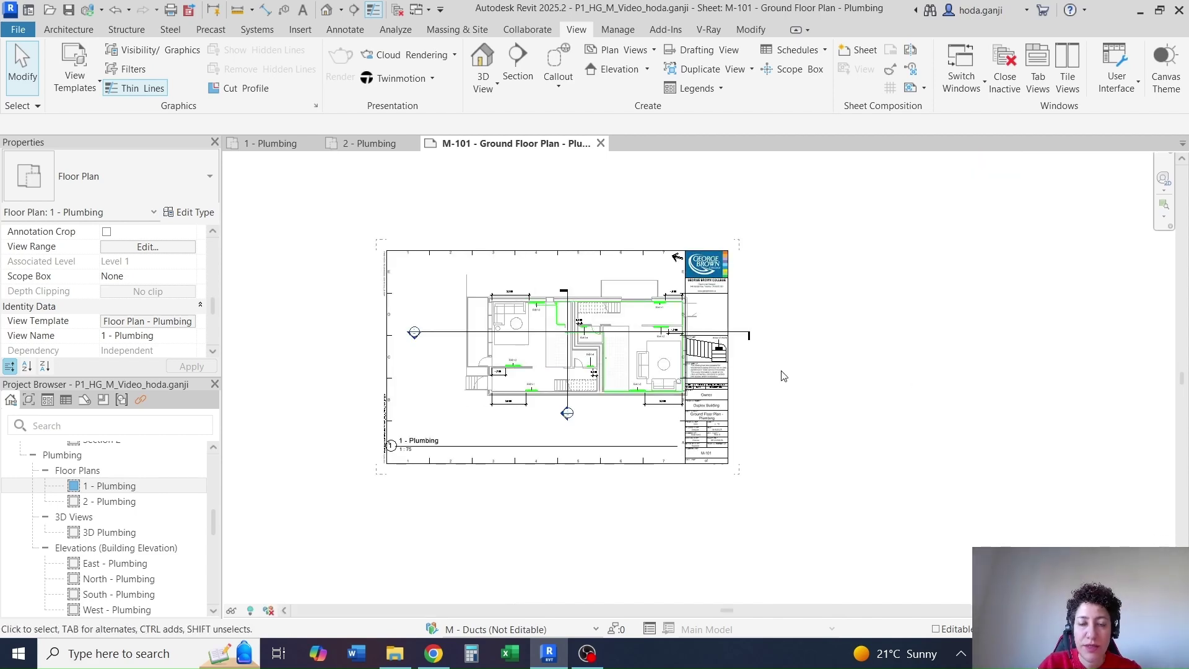
scroll(506, 537, up, 3)
scroll(506, 537, down, 3)
Step: Turn on GuideLine Visibility for the M-101 title block and apply it
scroll(281, 269, up, 1)
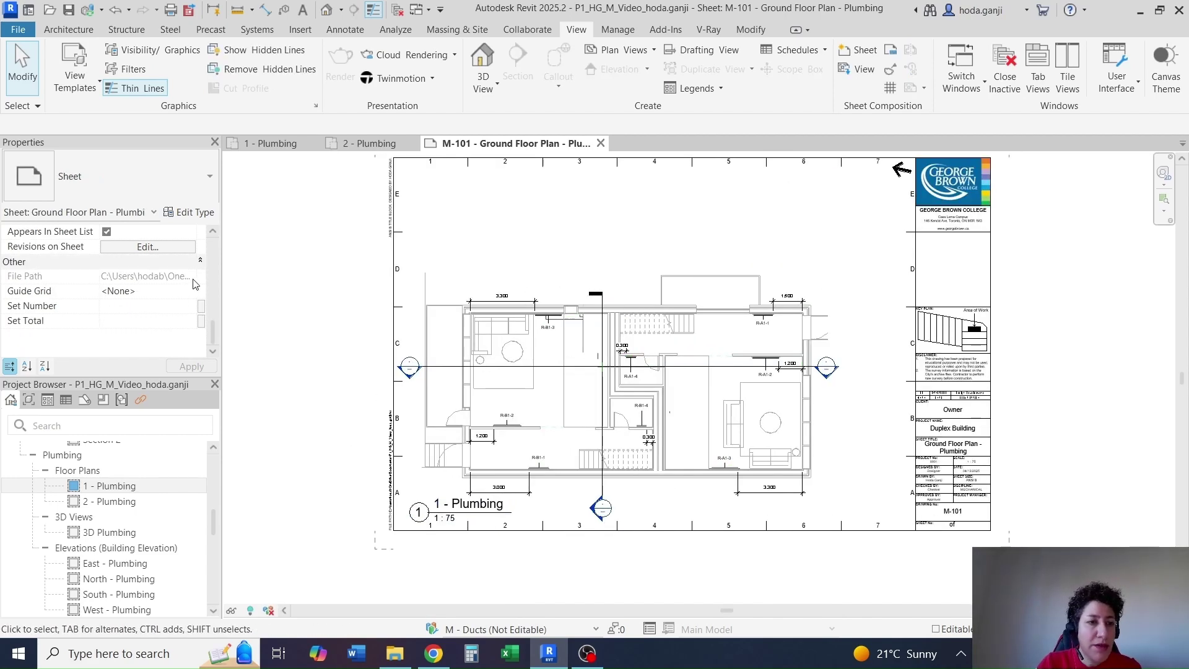
click(394, 233)
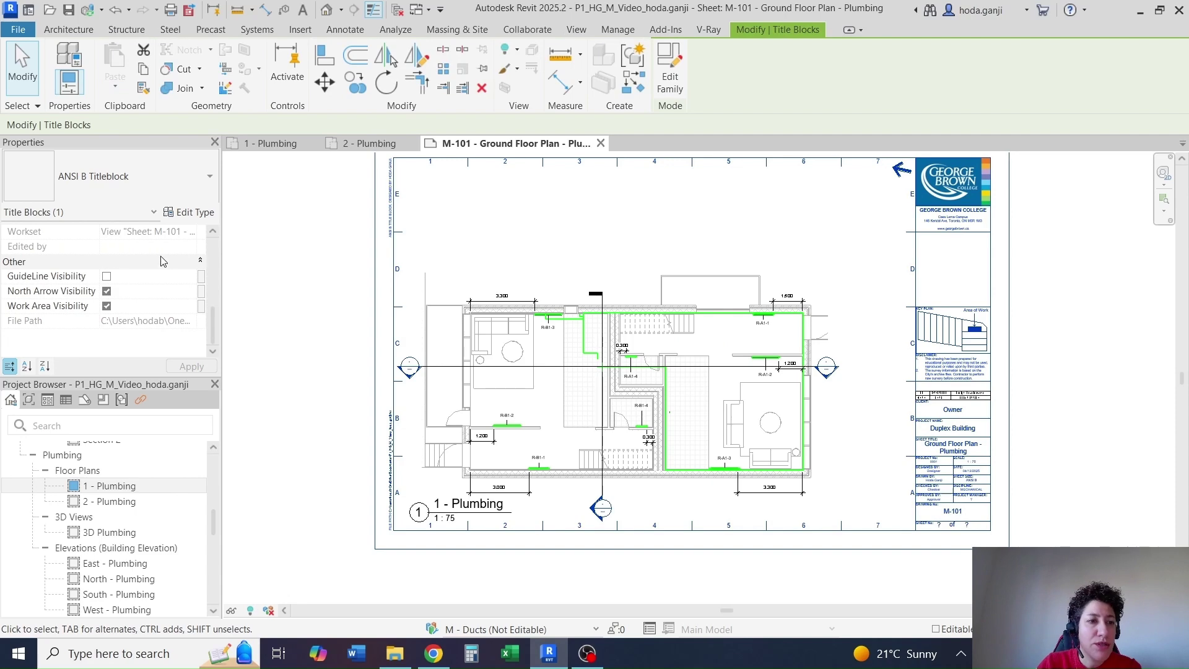
click(107, 276)
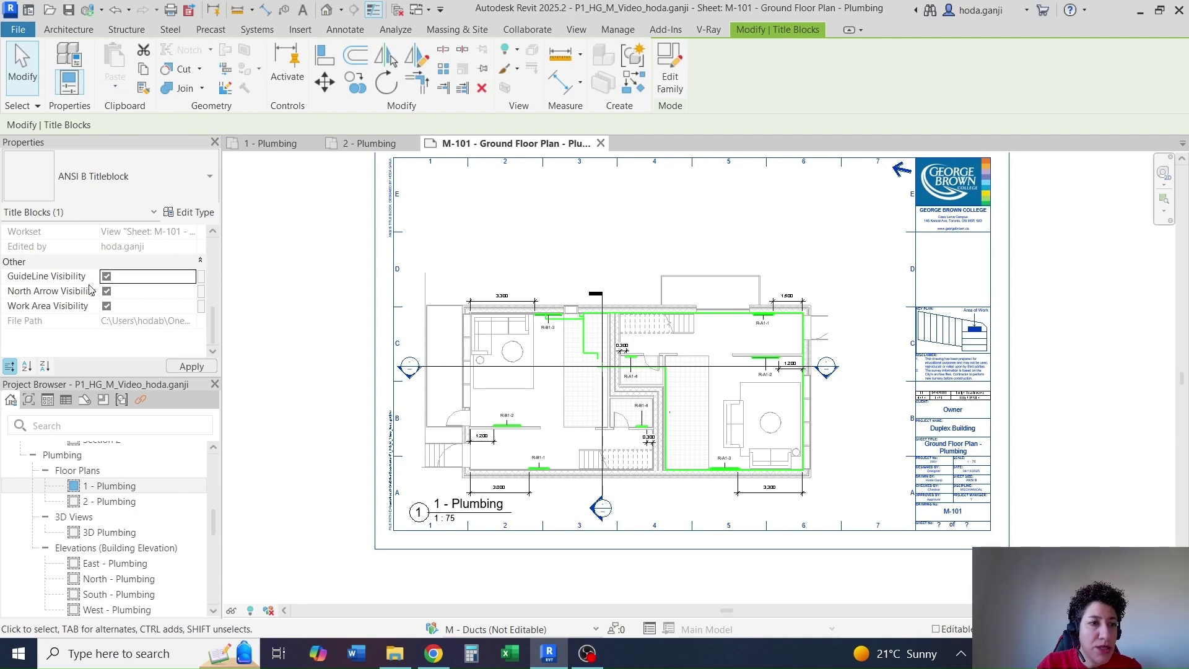
click(192, 365)
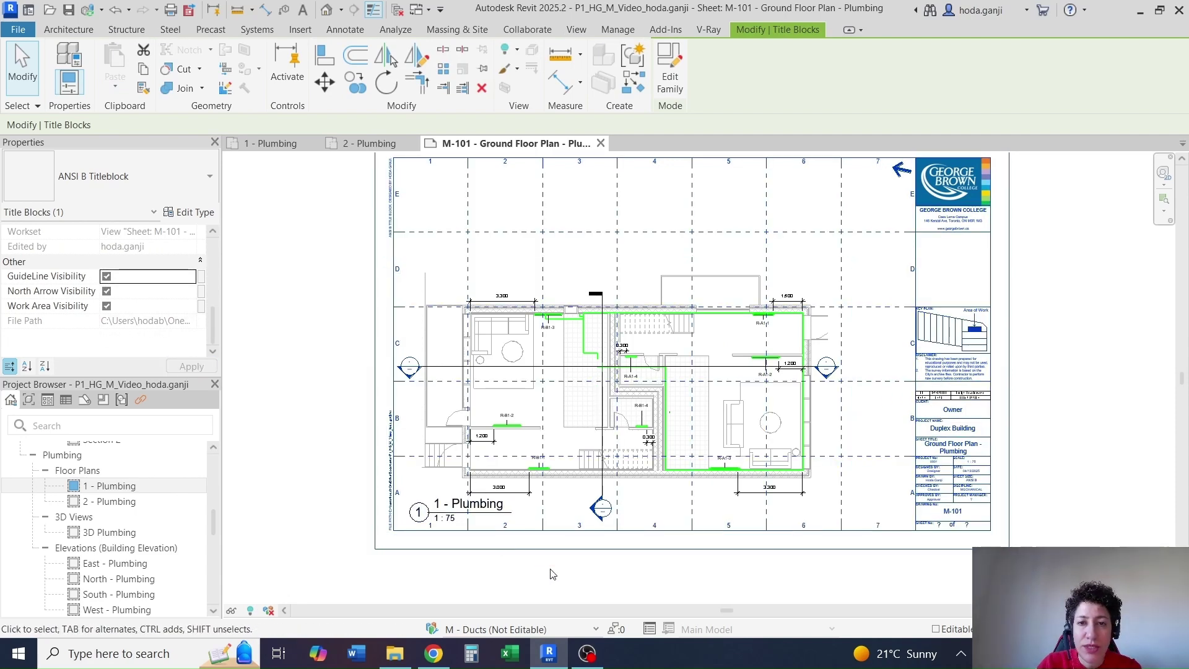
Step: Nudge the 1 - Plumbing viewport slightly right on sheet M-101
scroll(745, 371, up, 2)
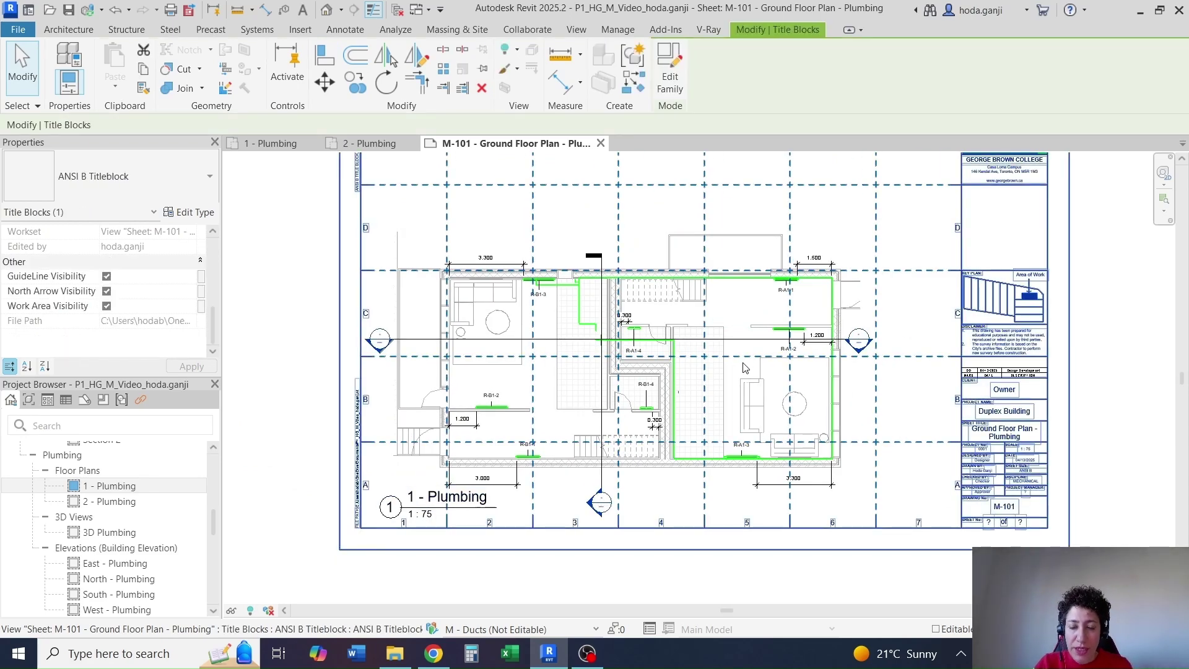
click(746, 370)
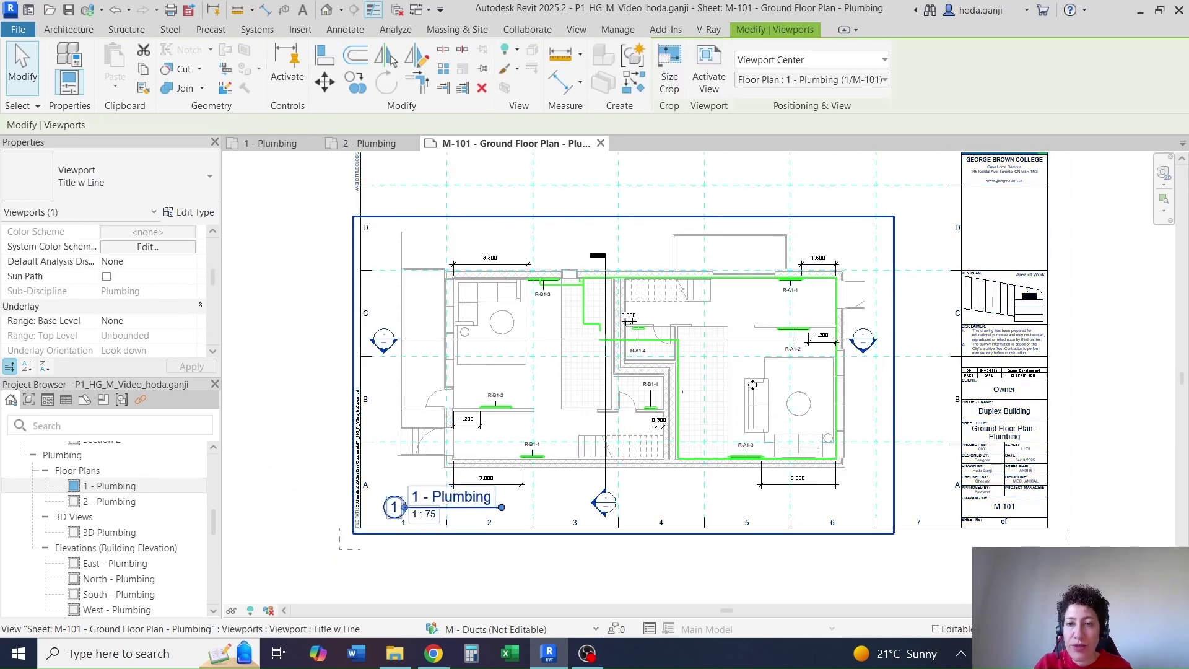
key(Right)
key(Right)
key(Right)
key(Right)
key(Right)
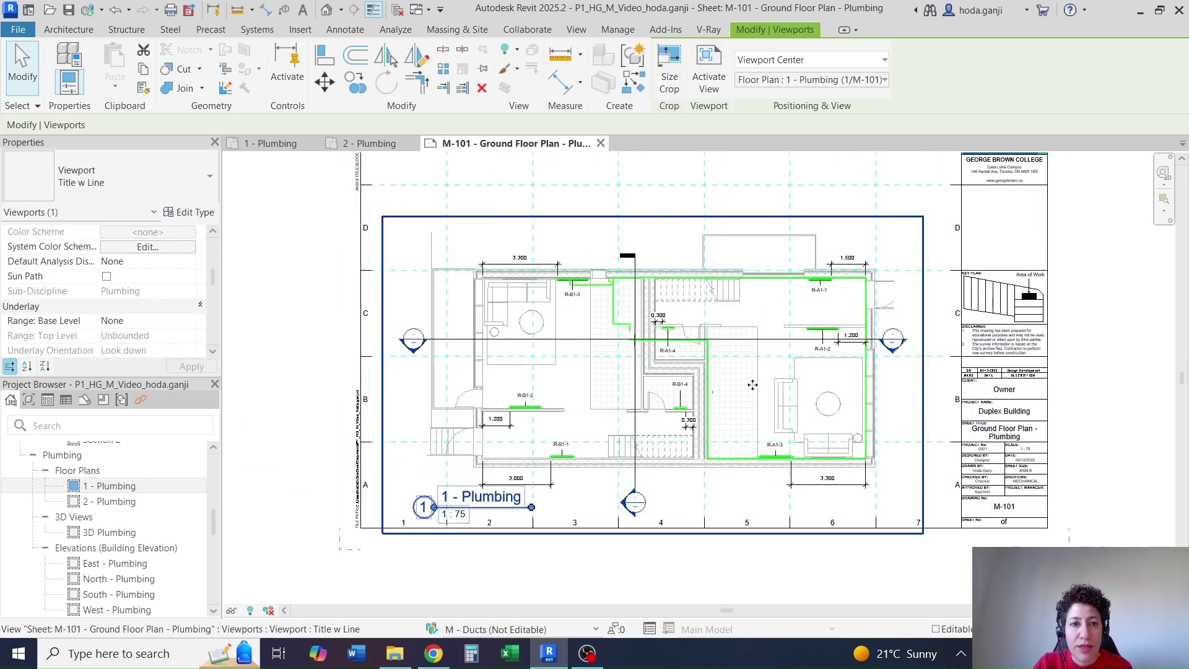
scroll(539, 303, up, 3)
scroll(465, 273, down, 3)
key(Escape)
scroll(599, 272, up, 2)
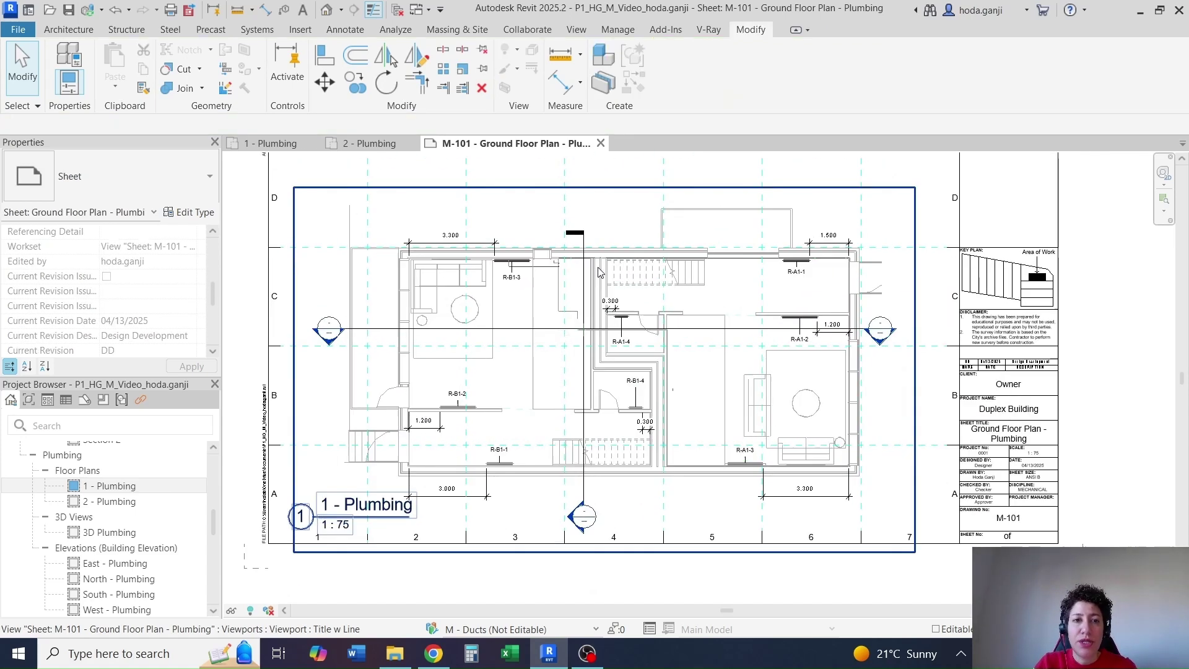
scroll(476, 400, down, 2)
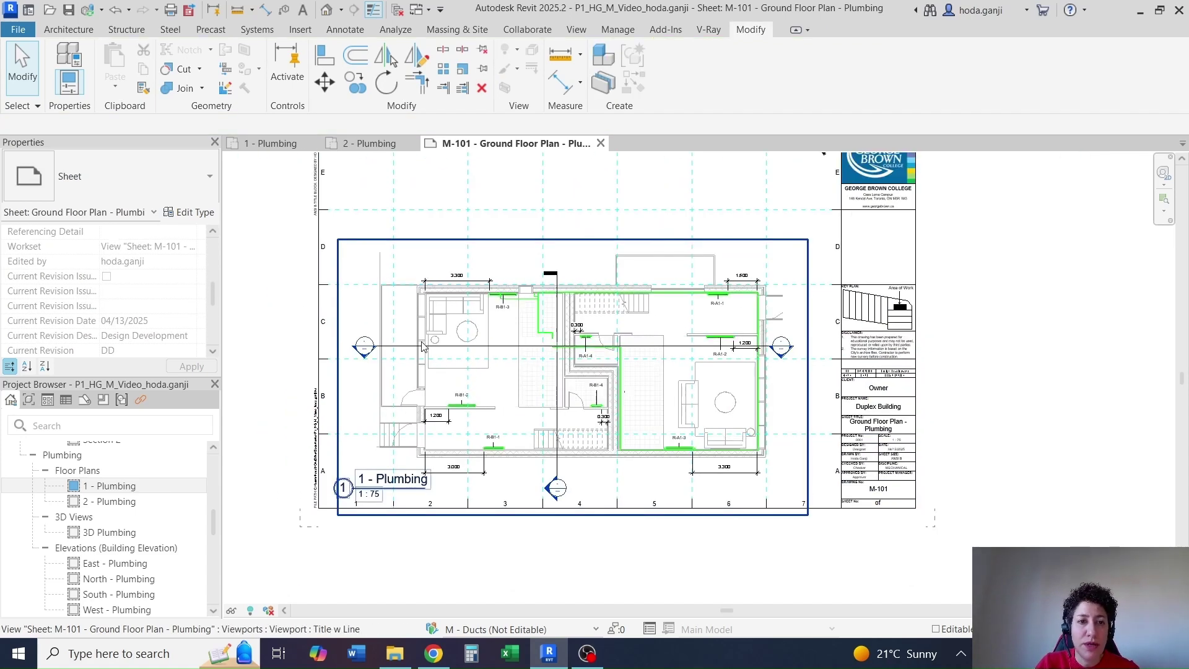
scroll(421, 346, up, 1)
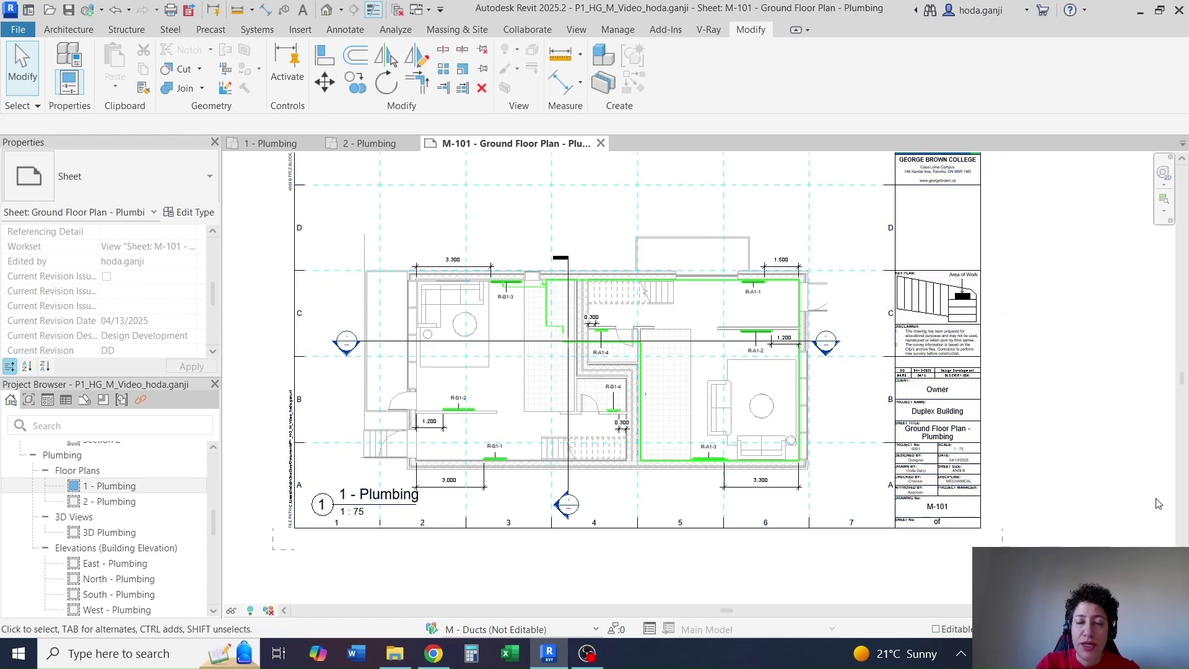
Step: Open sheet M-102 and tick GuideLine Visibility on its title block
scroll(142, 516, down, 5)
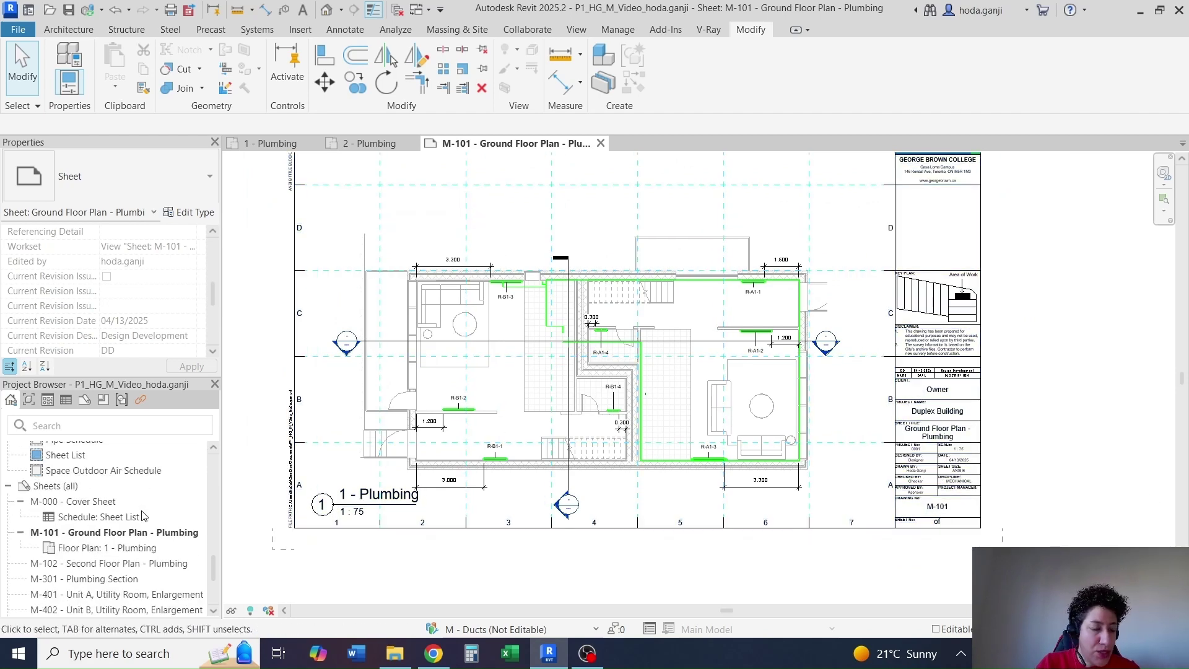
double_click(142, 564)
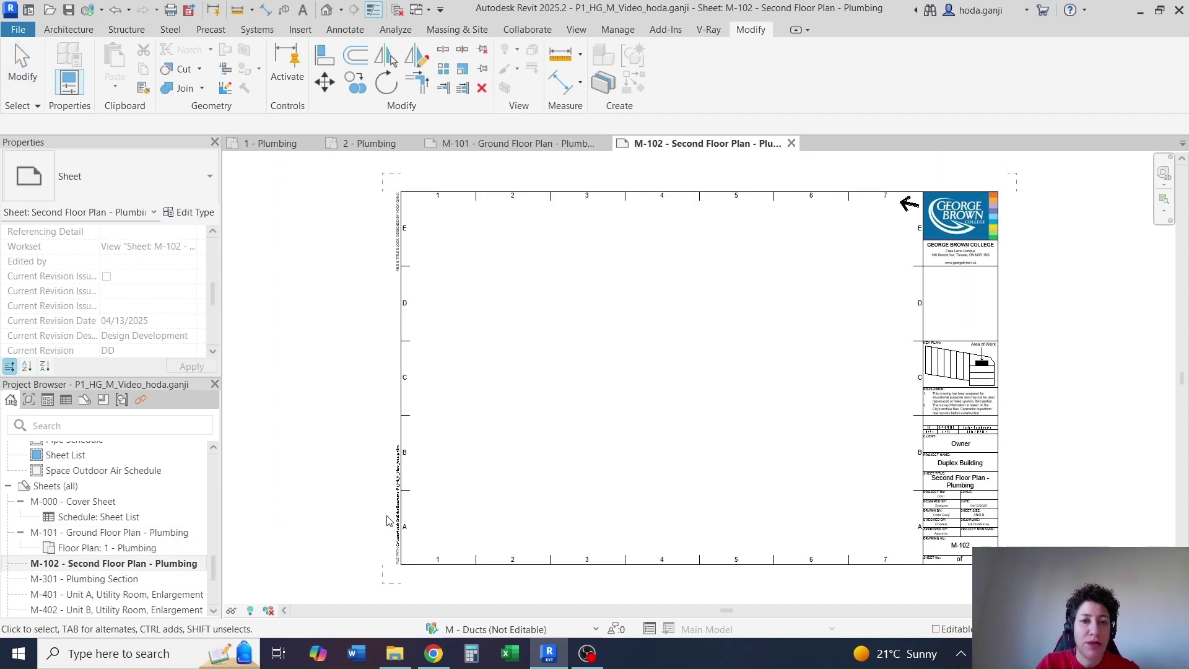
click(402, 330)
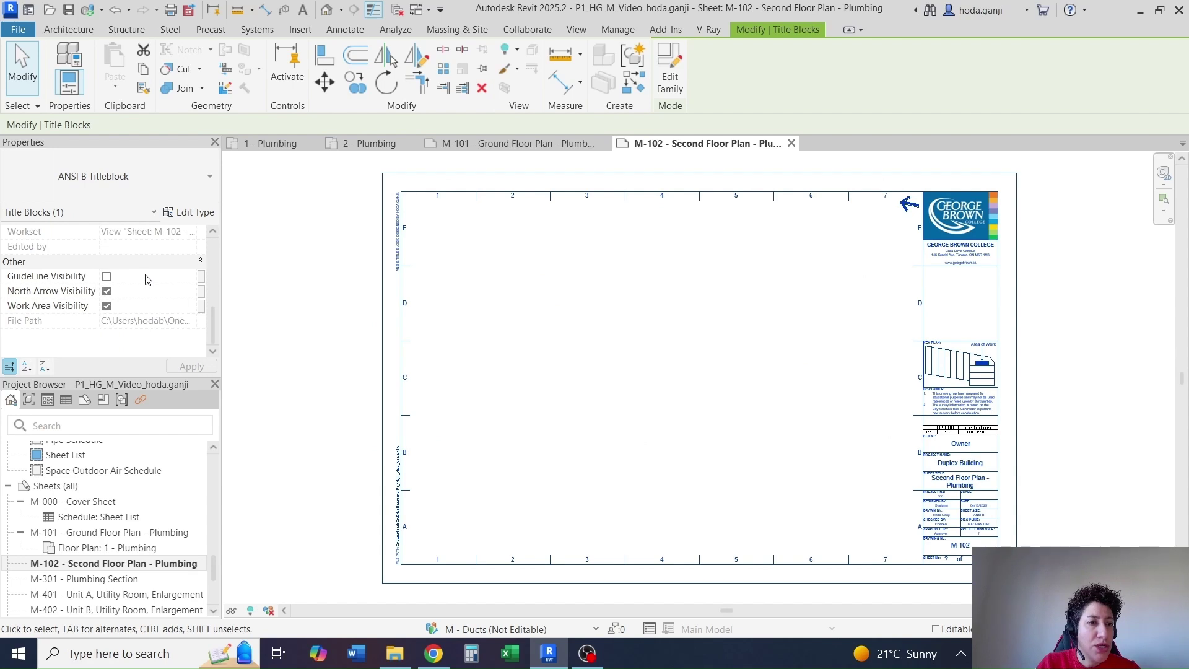
click(107, 277)
click(329, 373)
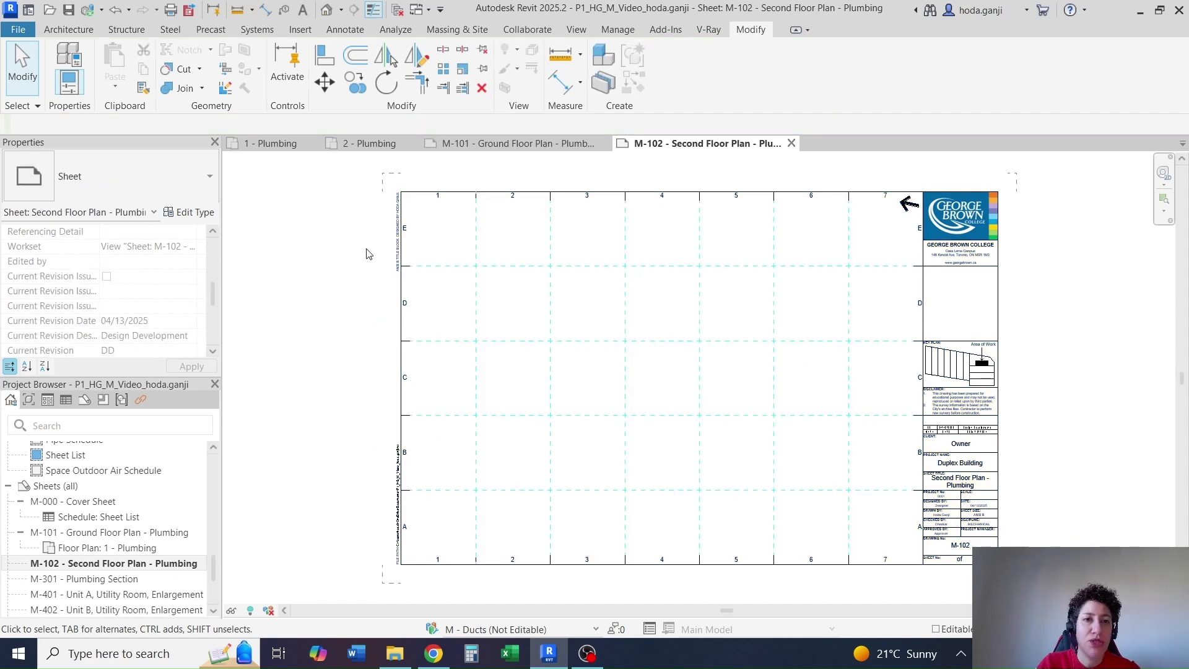
scroll(133, 508, up, 10)
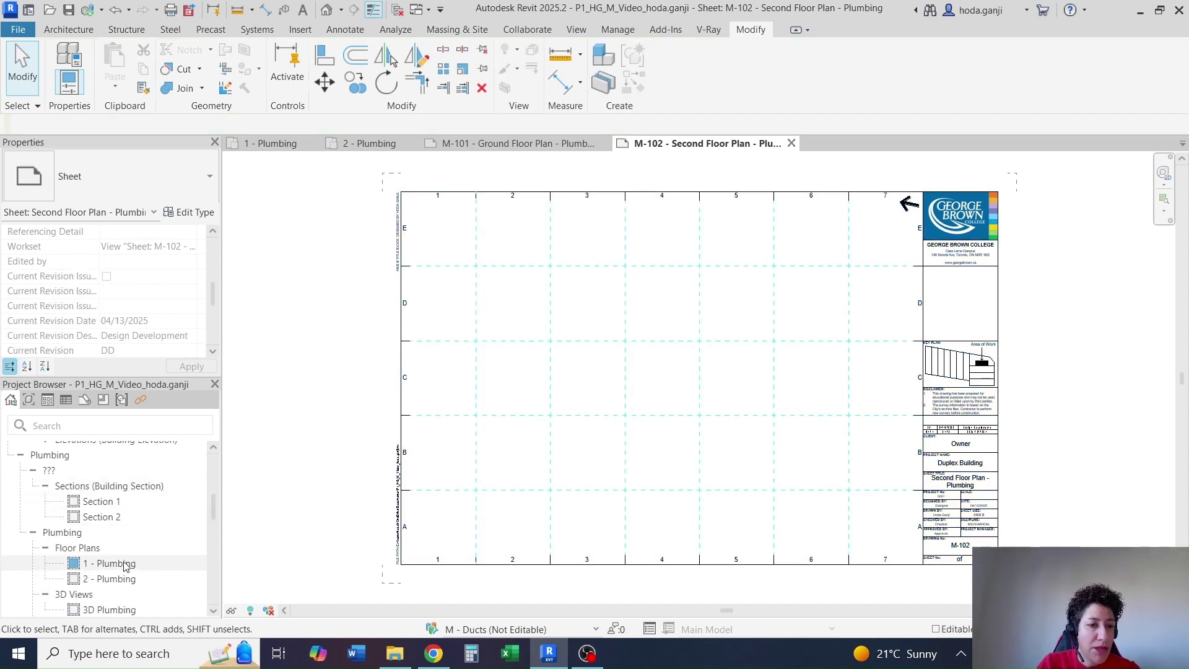
Step: Drop the 2 - Plumbing plan onto sheet M-102 and tile the windows with WT
drag(117, 579, 677, 371)
click(676, 370)
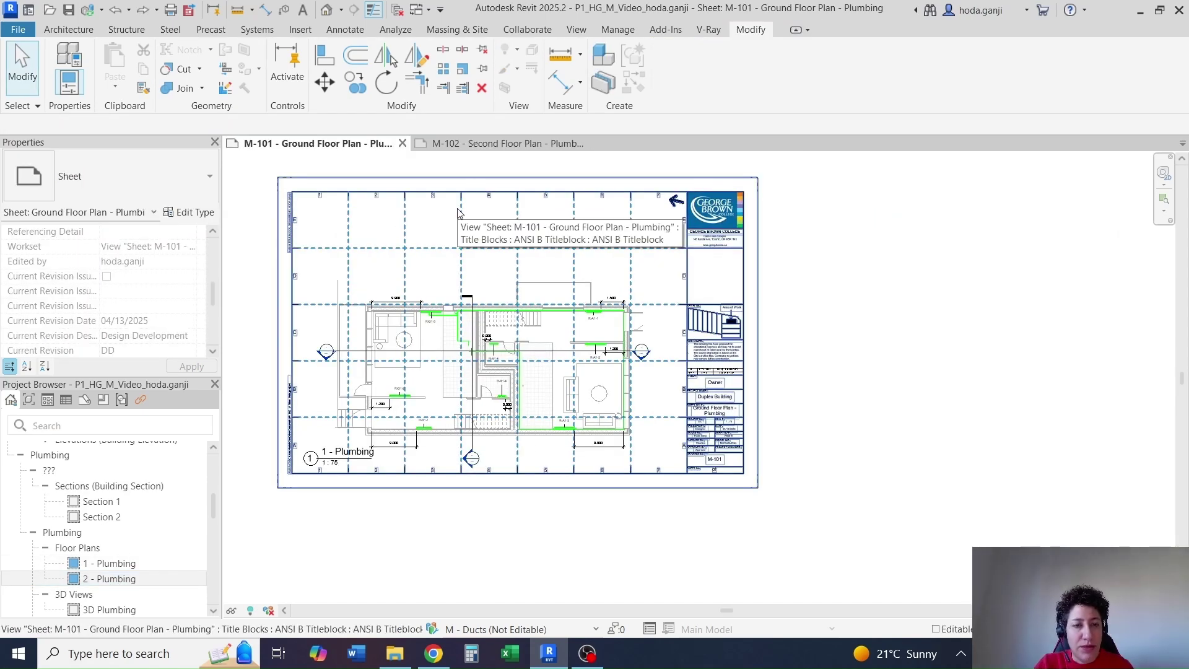
key(w)
key(t)
scroll(460, 228, down, 3)
scroll(812, 389, down, 4)
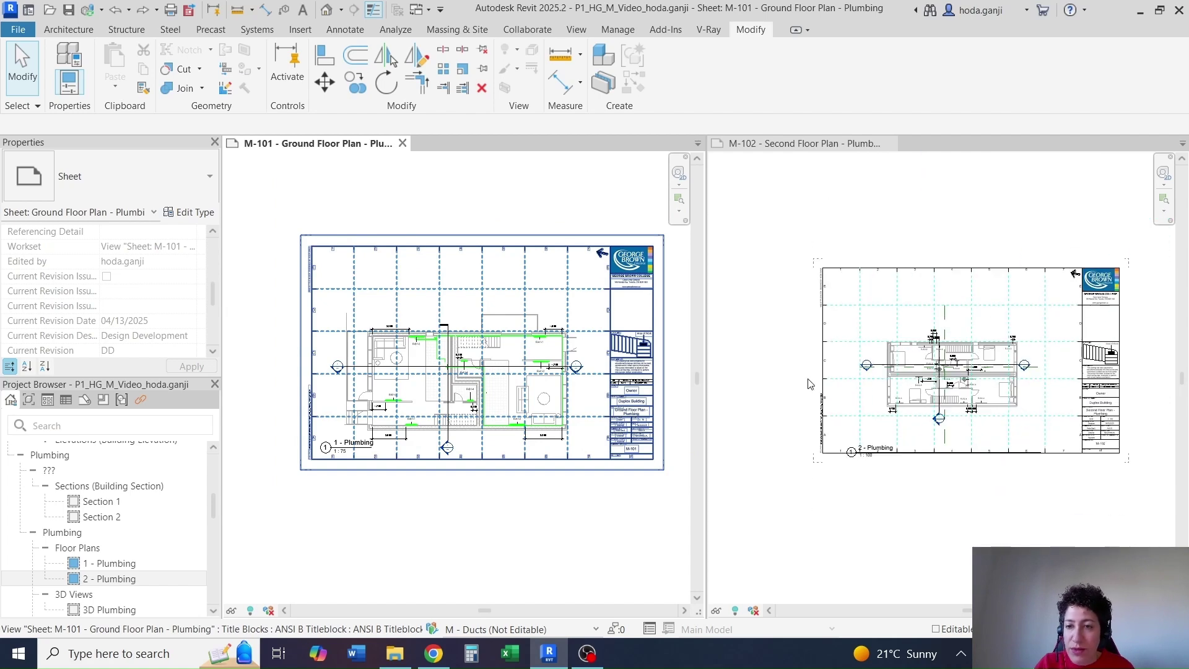
scroll(810, 389, up, 4)
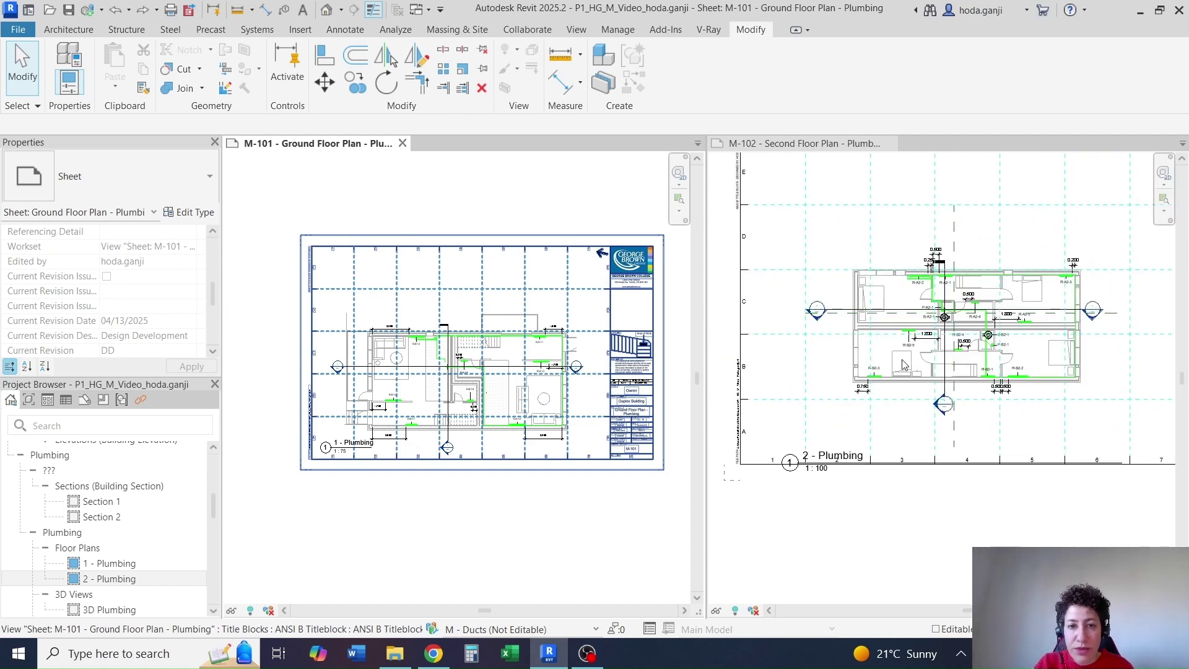
scroll(901, 369, up, 2)
Step: Set the 2 - Plumbing viewport's scale to Custom 1:75
double_click(882, 338)
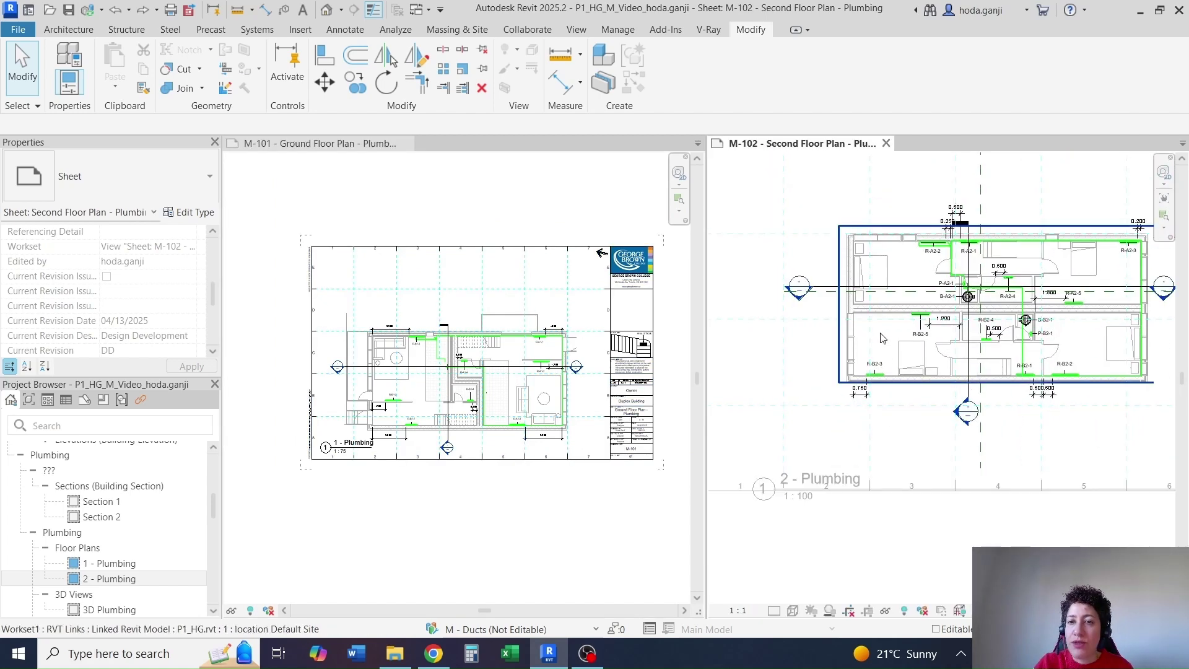
click(737, 610)
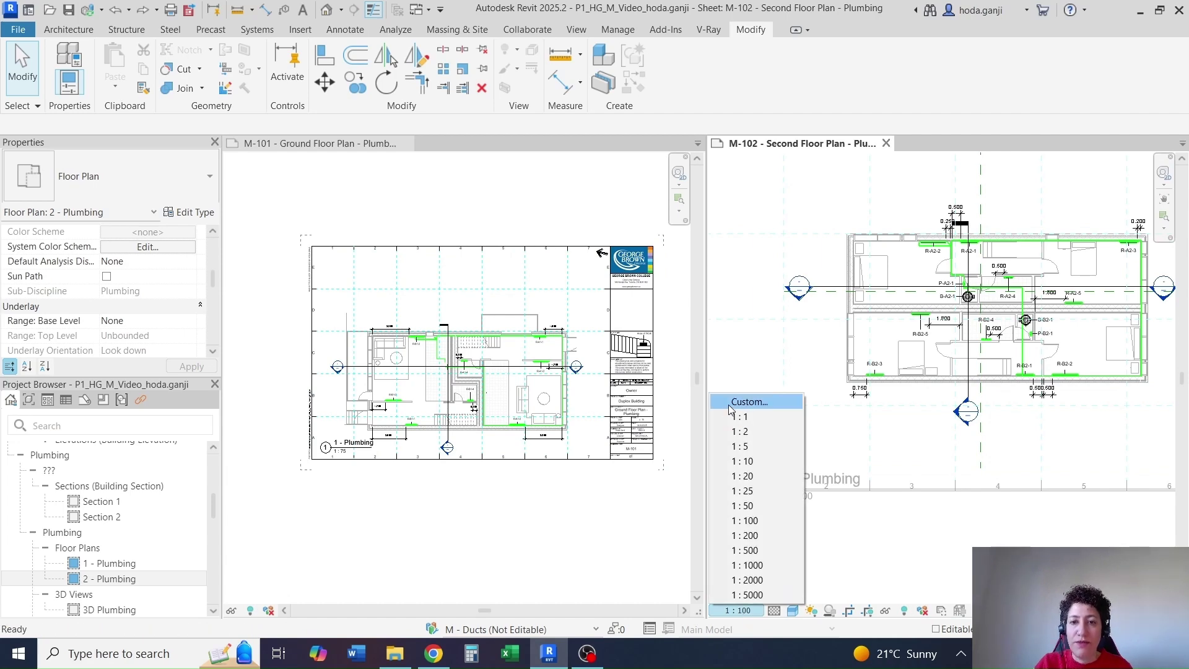
click(731, 402)
drag(363, 300, 317, 308)
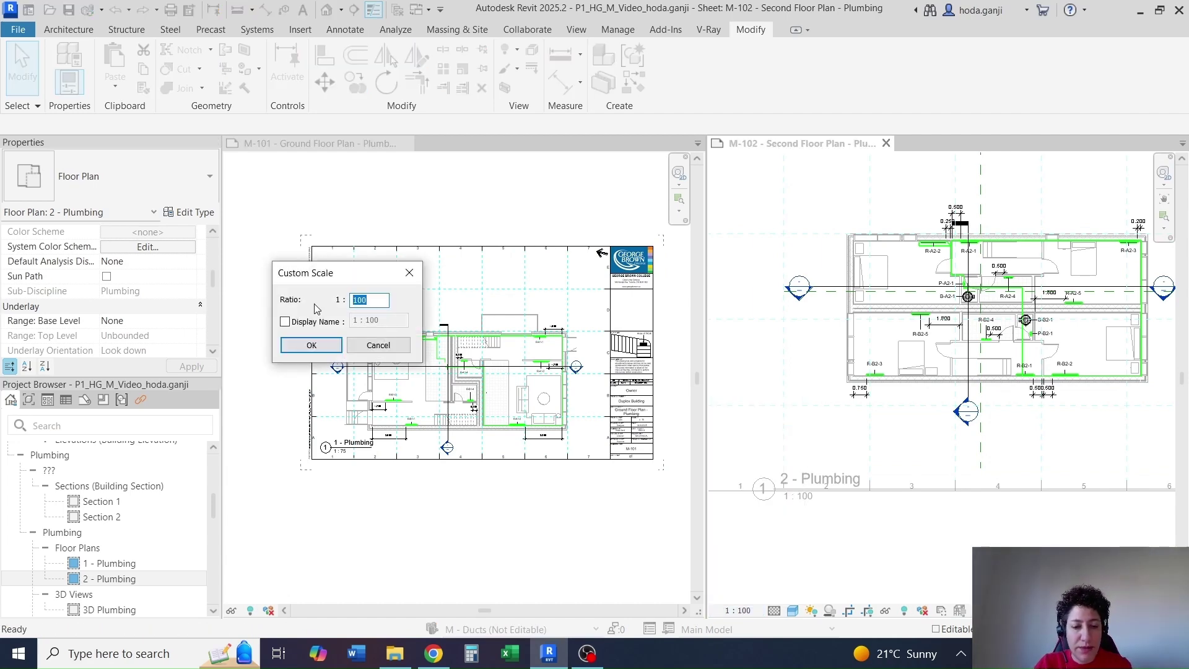
click(312, 345)
scroll(880, 508, down, 3)
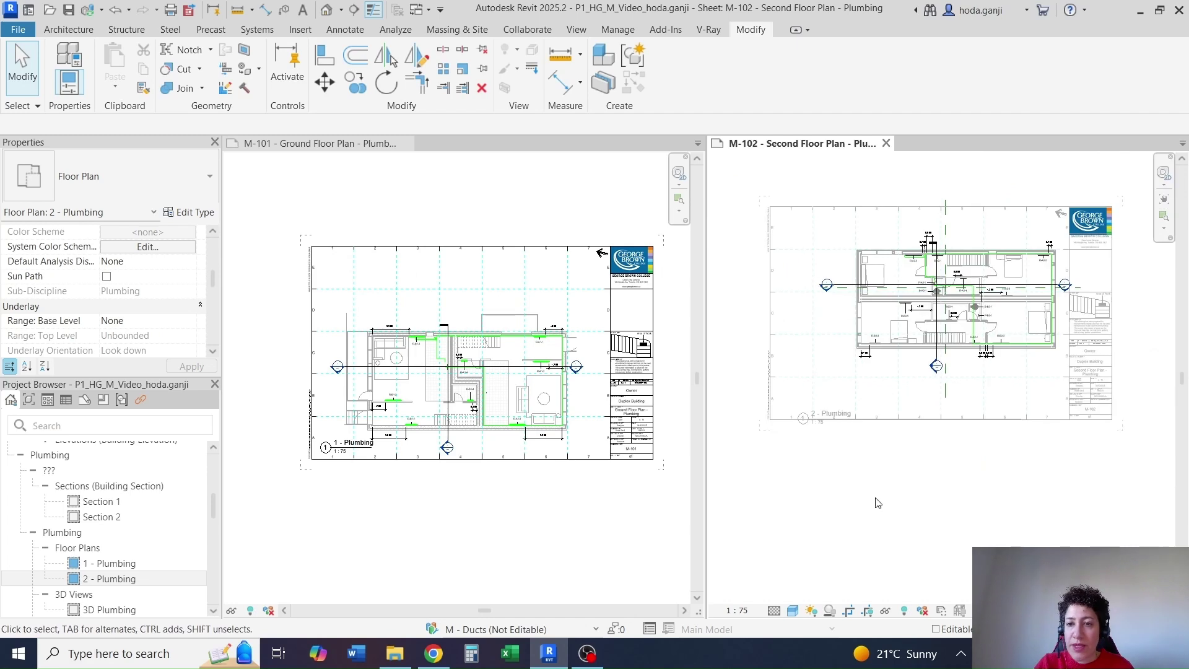
double_click(919, 418)
Step: Move the 2 - Plumbing viewport down and left within the M-102 border
click(811, 322)
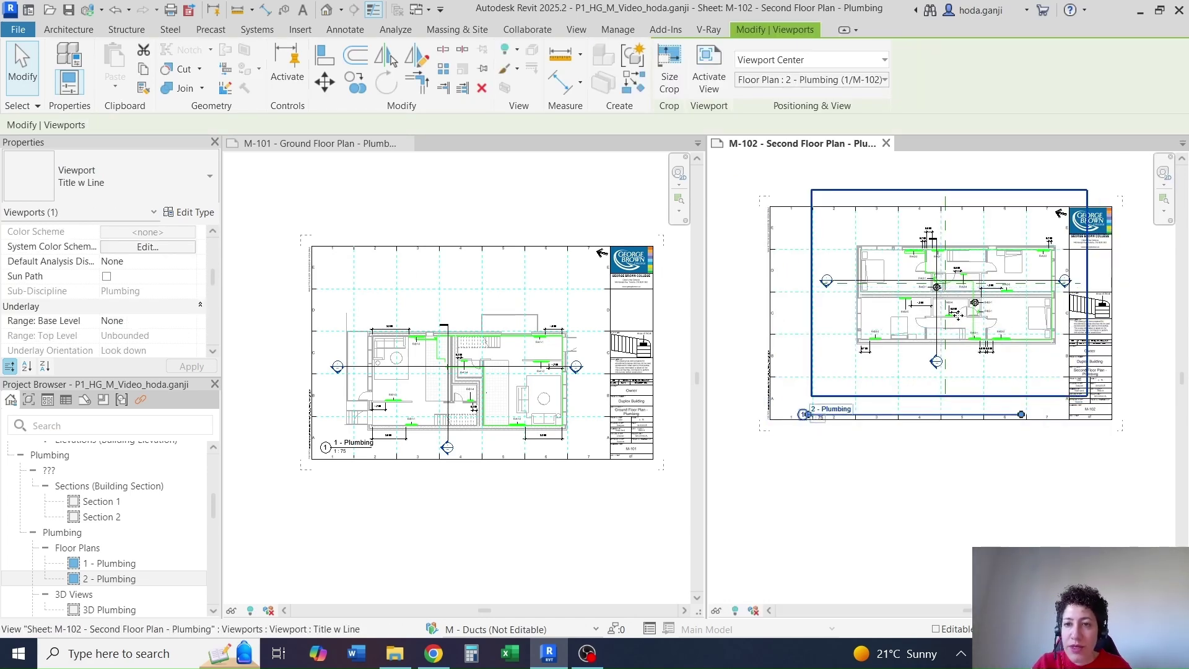
drag(957, 312, 957, 342)
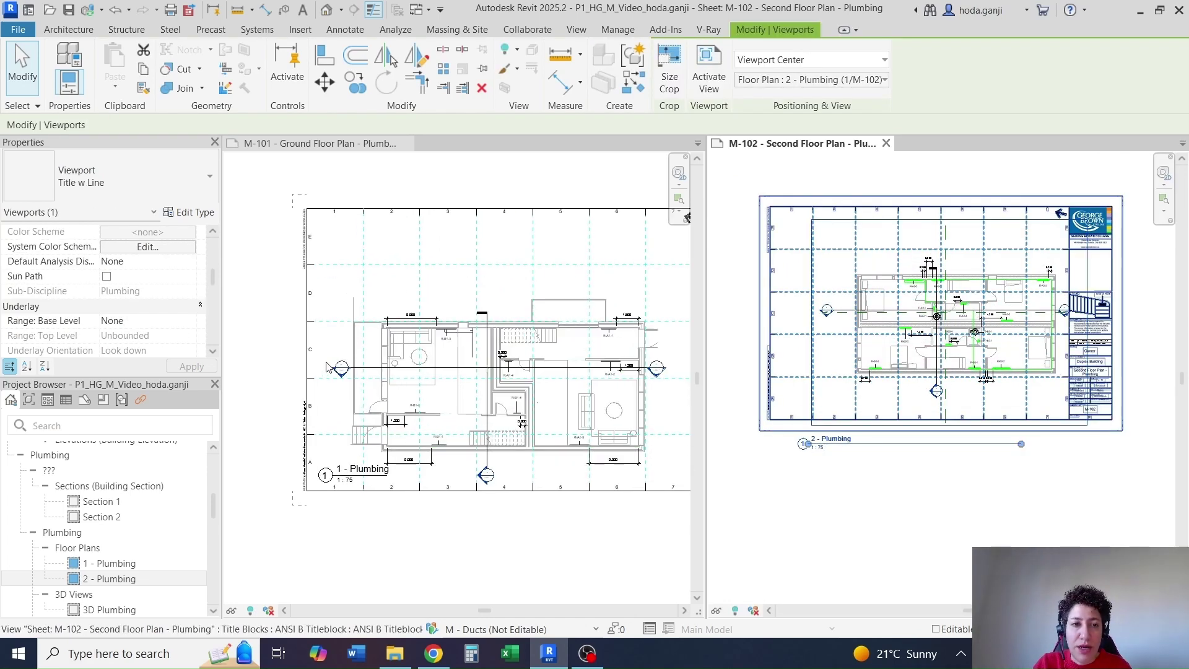
drag(987, 380, 961, 397)
key(Escape)
key(z)
key(f)
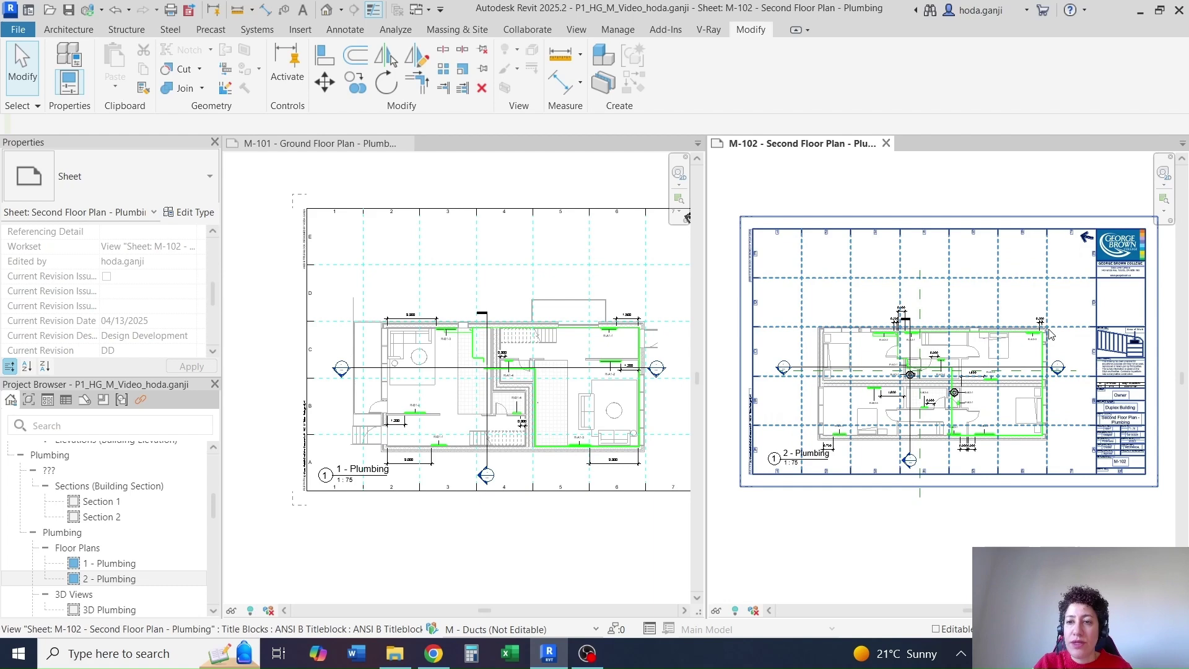
Step: Untick GuideLine Visibility on the M-102 and M-101 title blocks, then dock the M-102 tab back
click(1094, 244)
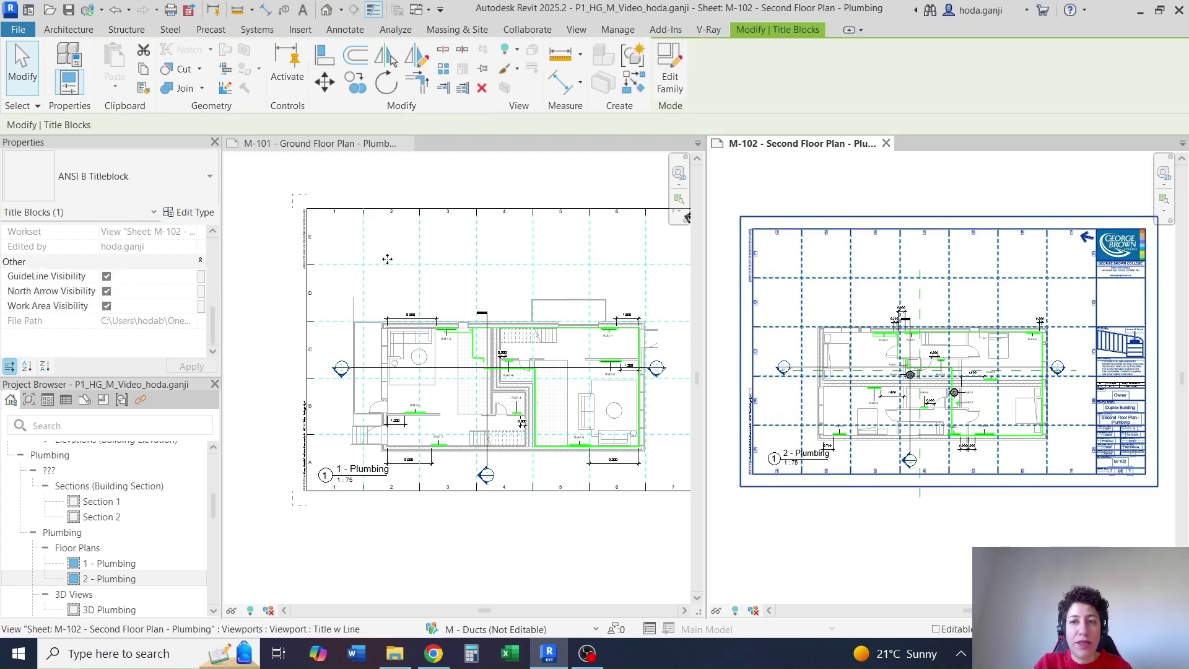
click(107, 276)
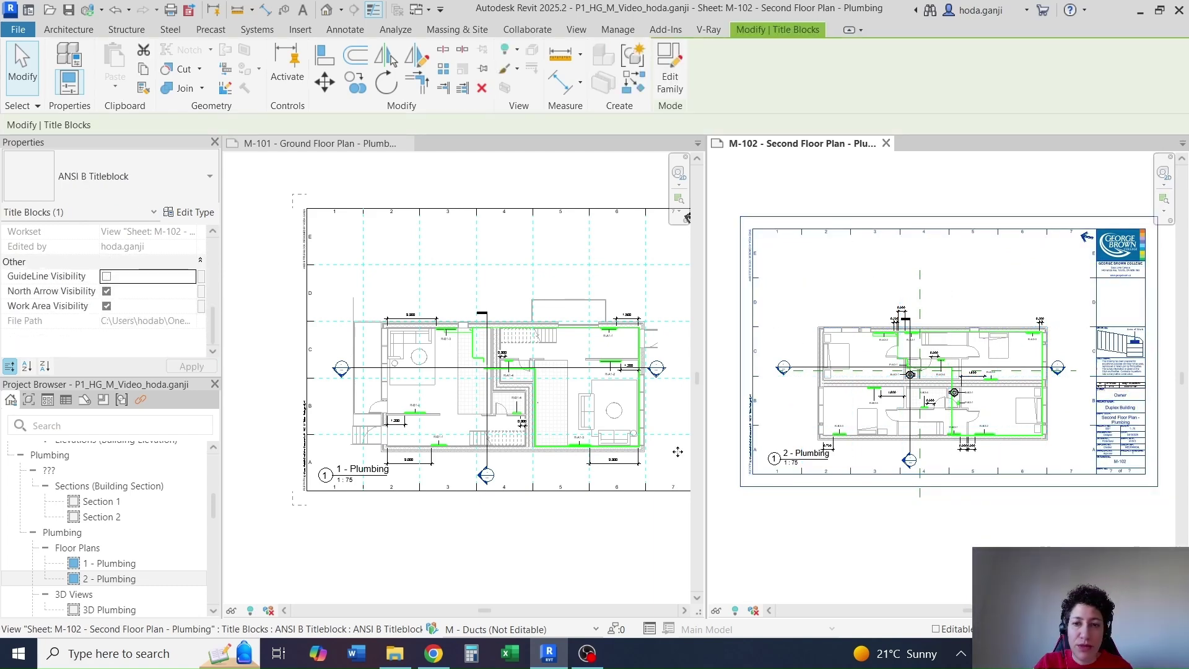
click(488, 528)
click(377, 231)
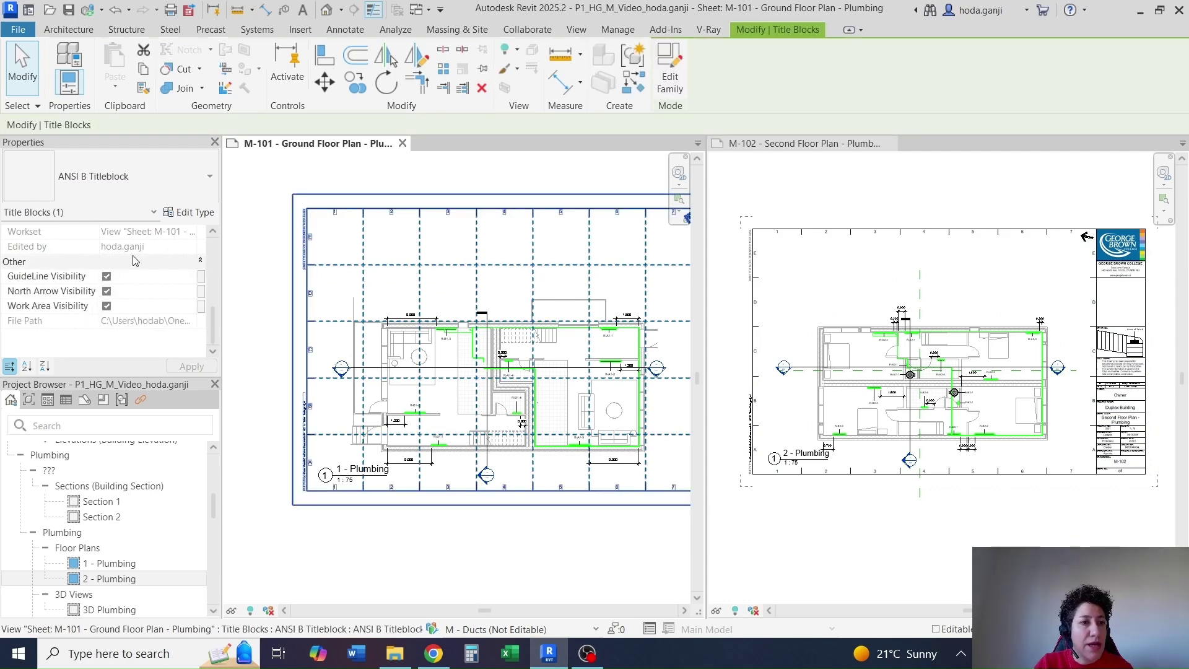
click(107, 276)
drag(806, 143, 495, 143)
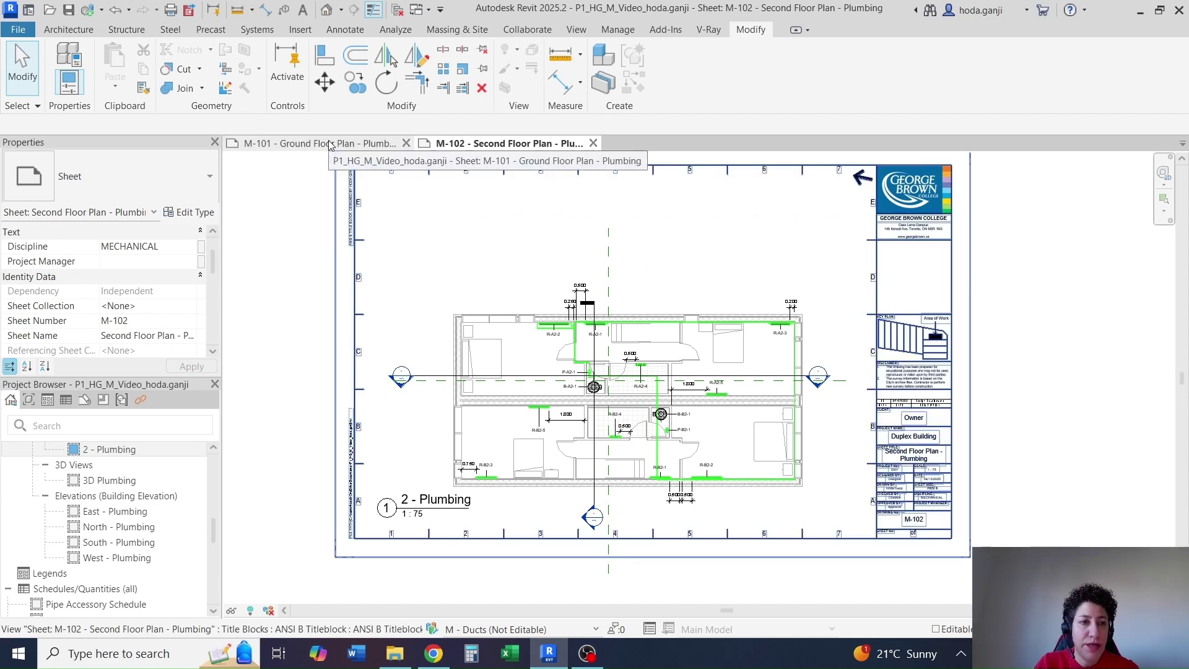
Step: In the 1 - Plumbing plan, flip Section 1 and nudge its line slightly down
scroll(102, 535, up, 2)
double_click(112, 511)
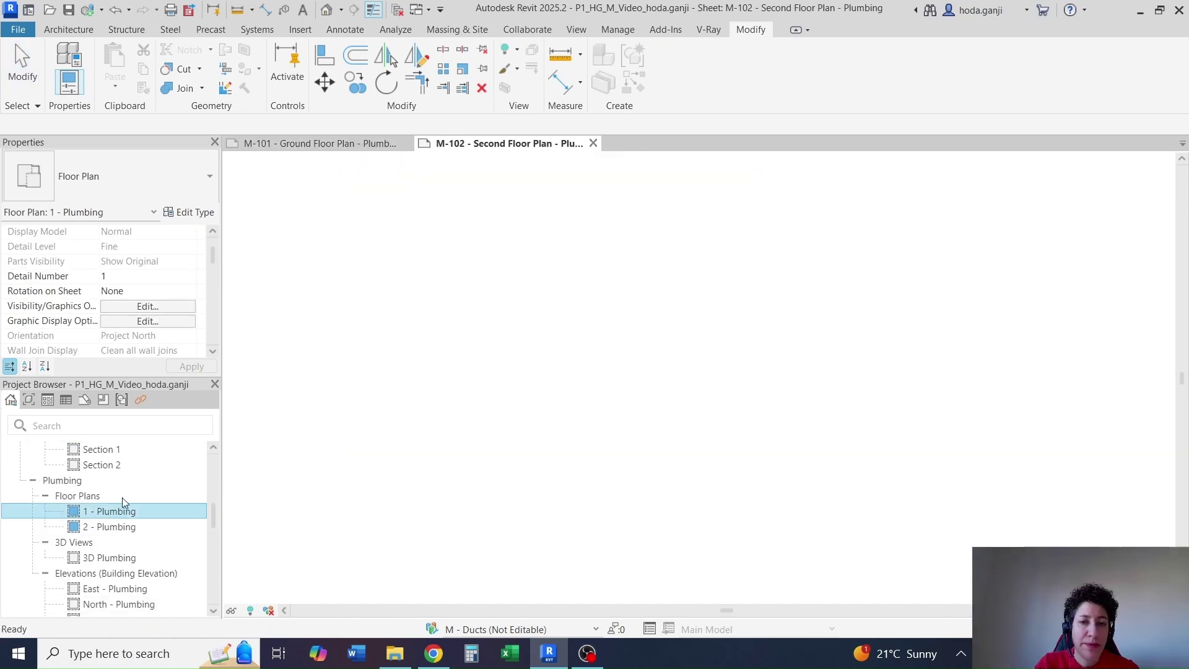
click(386, 335)
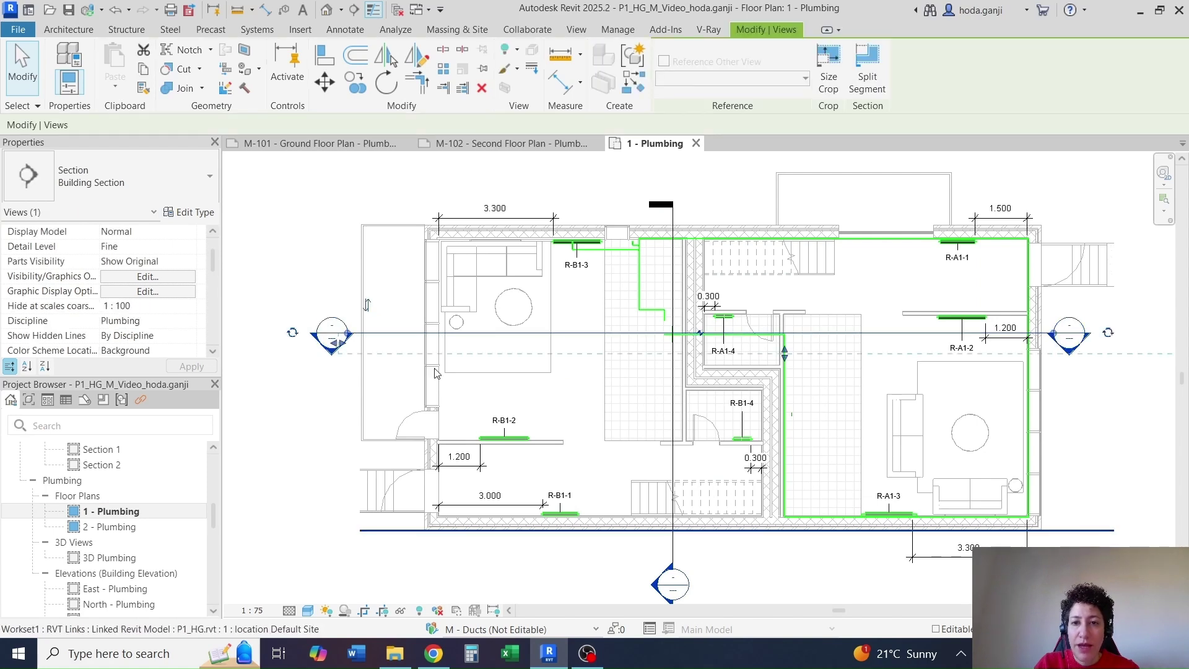
key(space)
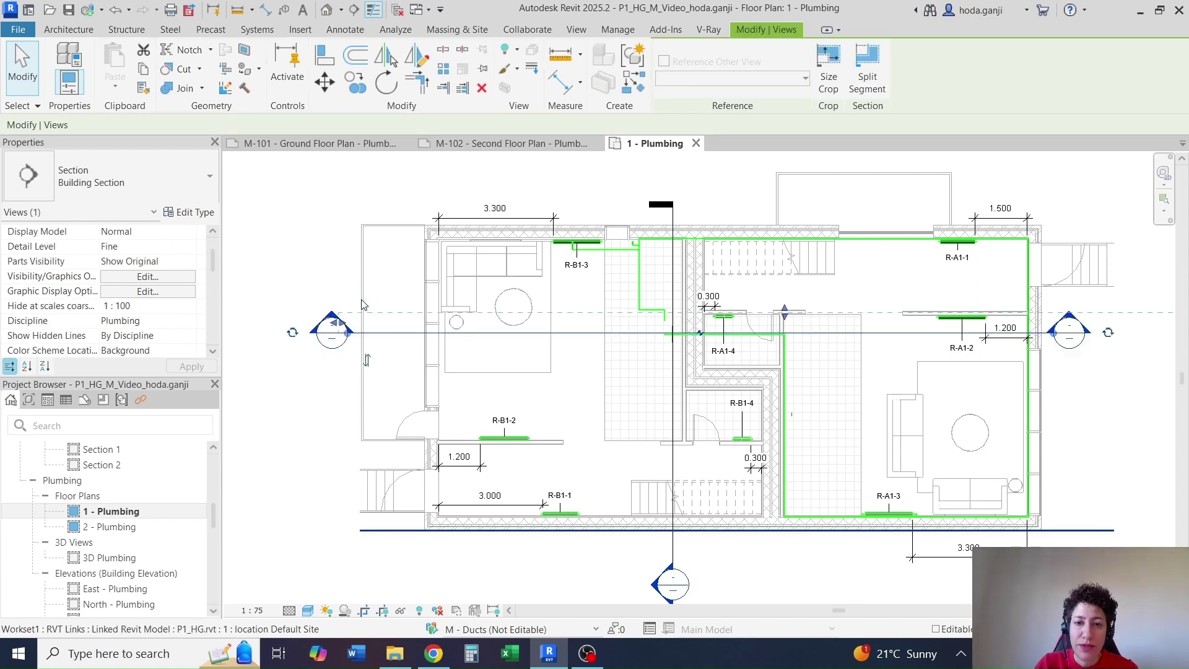
key(Down)
key(Down)
key(Down)
key(Down)
key(Down)
key(Down)
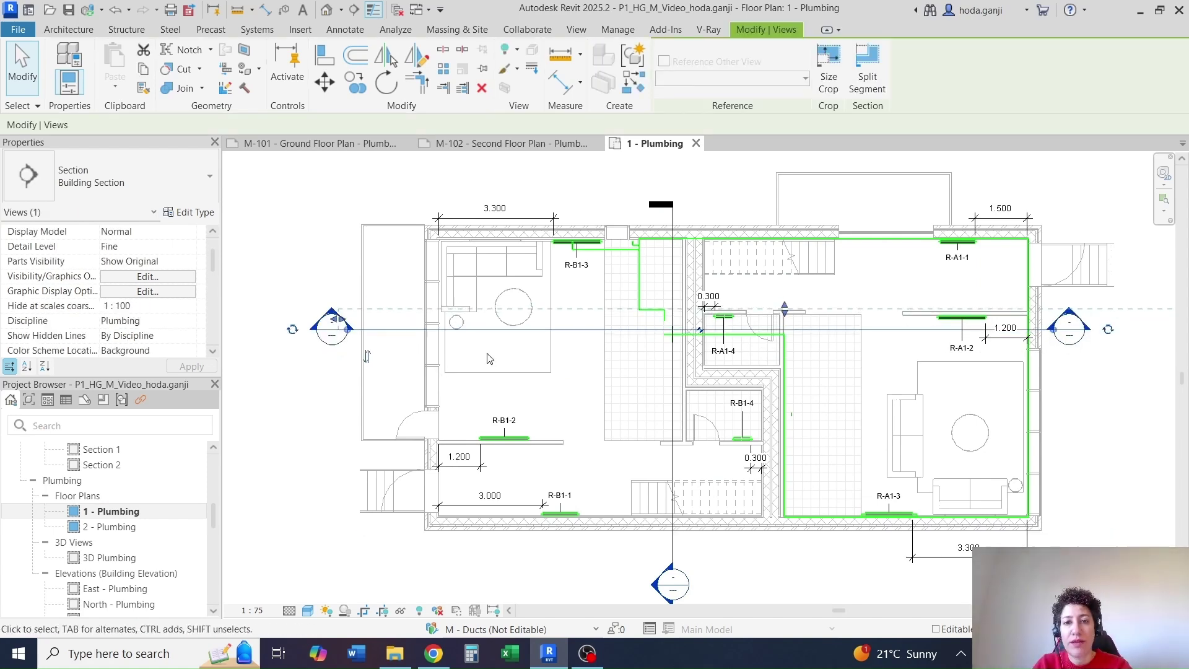
key(Escape)
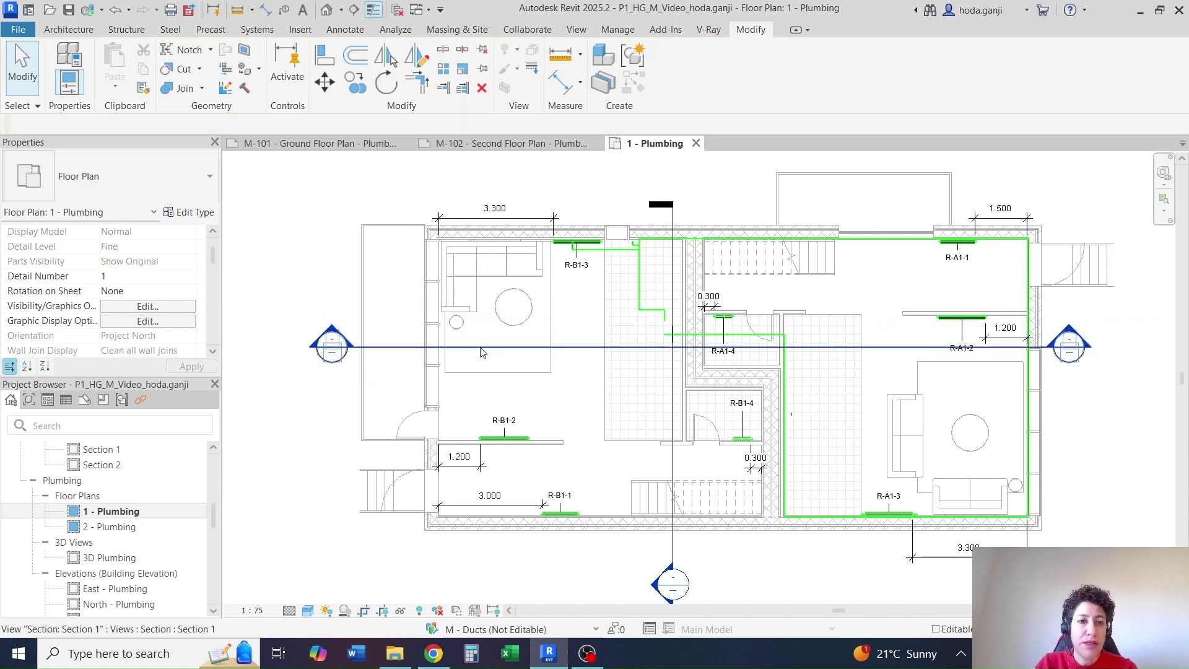
Step: Open the Section 1 view and inspect its Level 2 level line
double_click(347, 338)
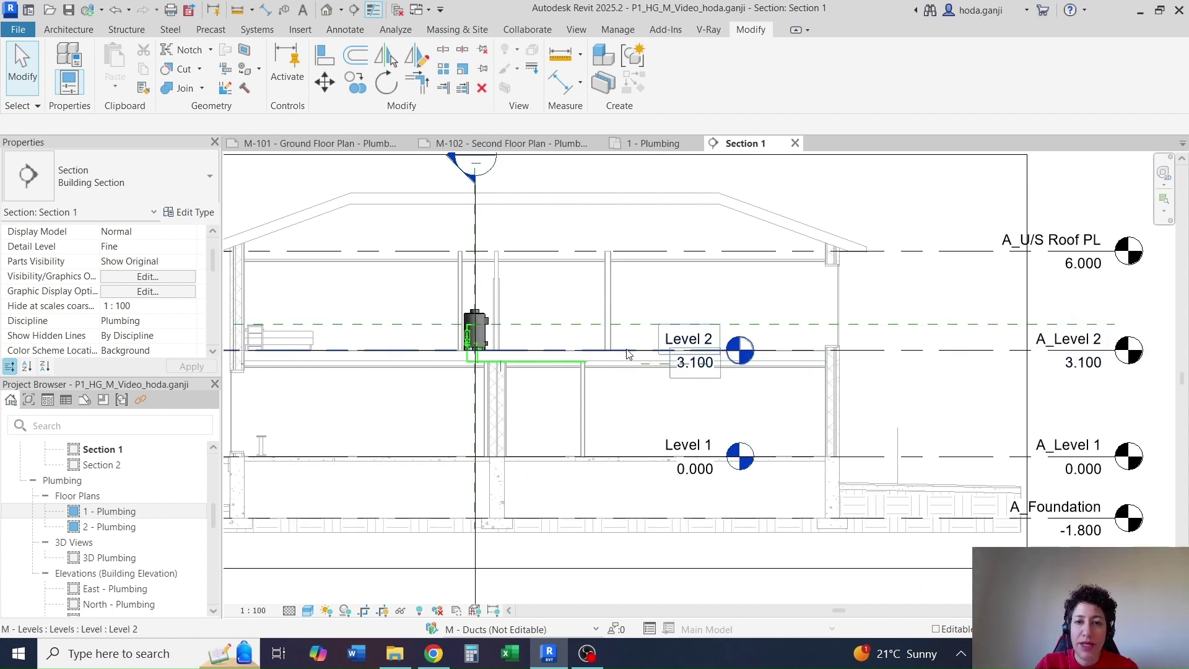
click(675, 354)
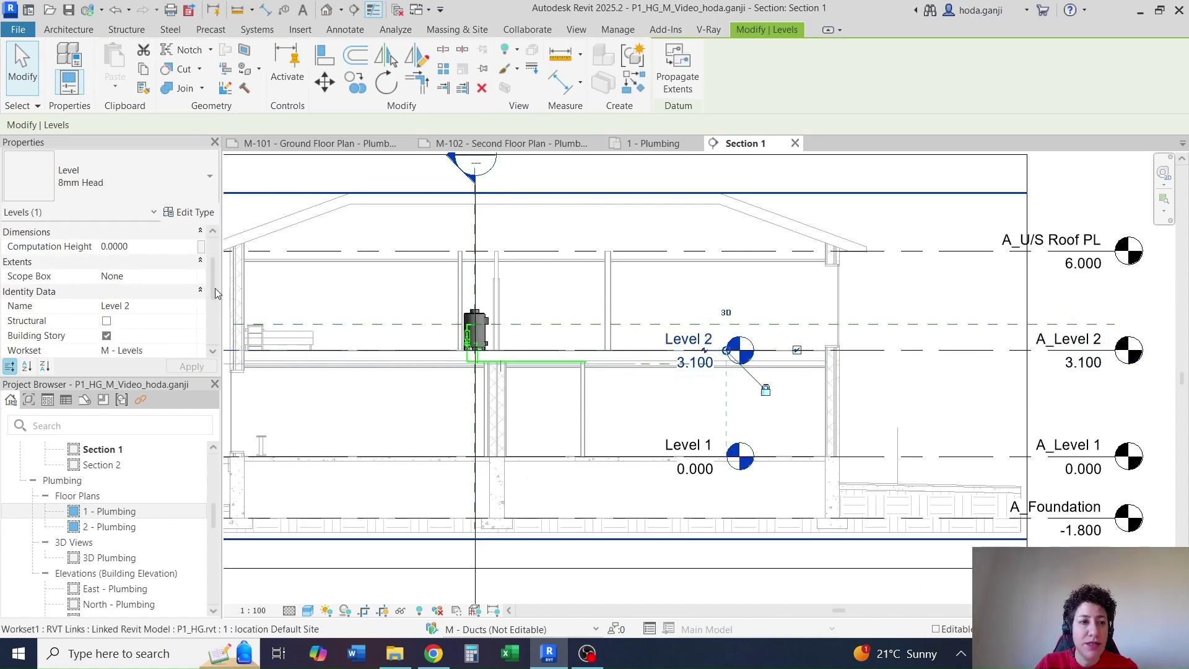
scroll(25, 266, down, 3)
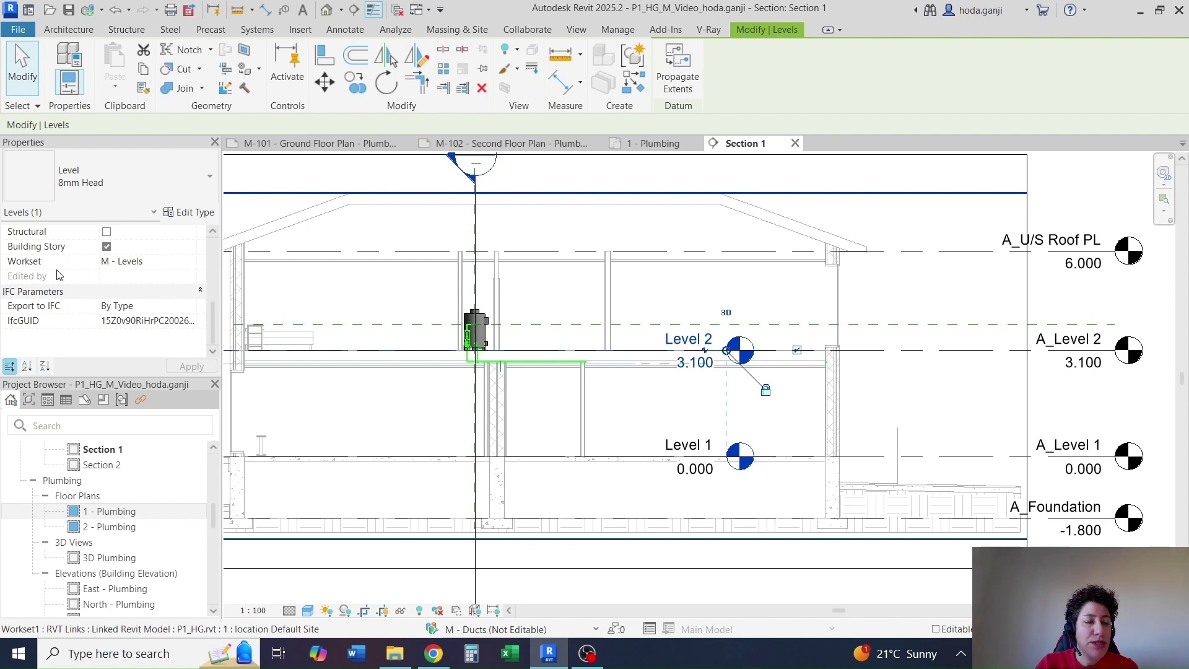
key(Escape)
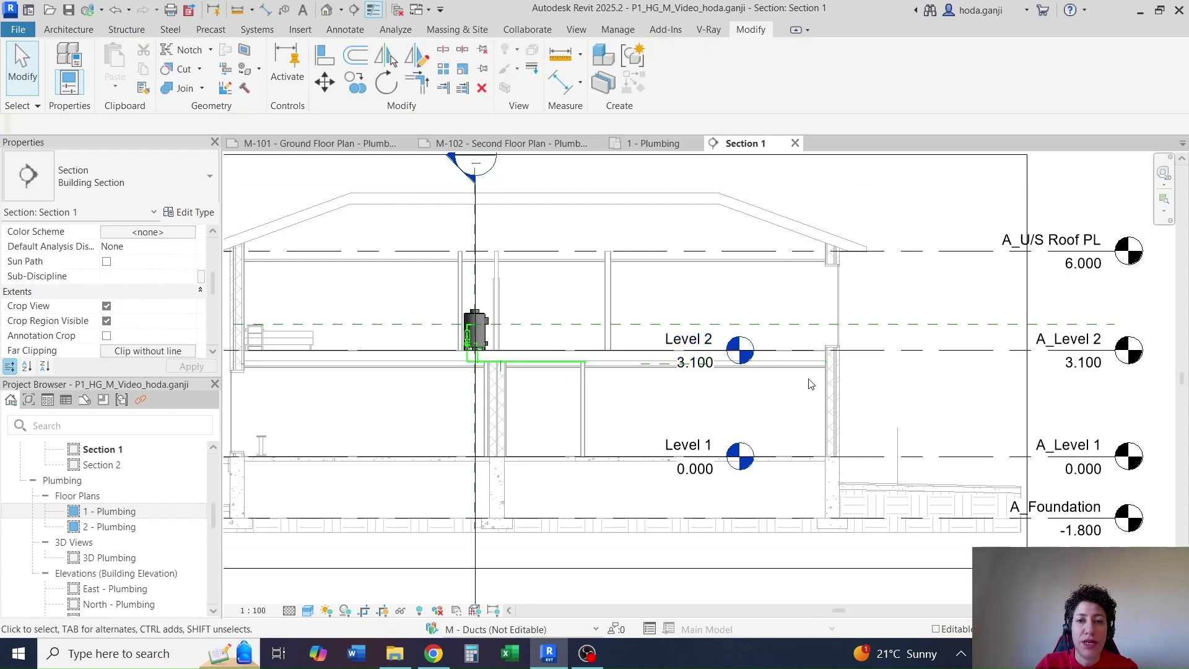
scroll(889, 376, down, 1)
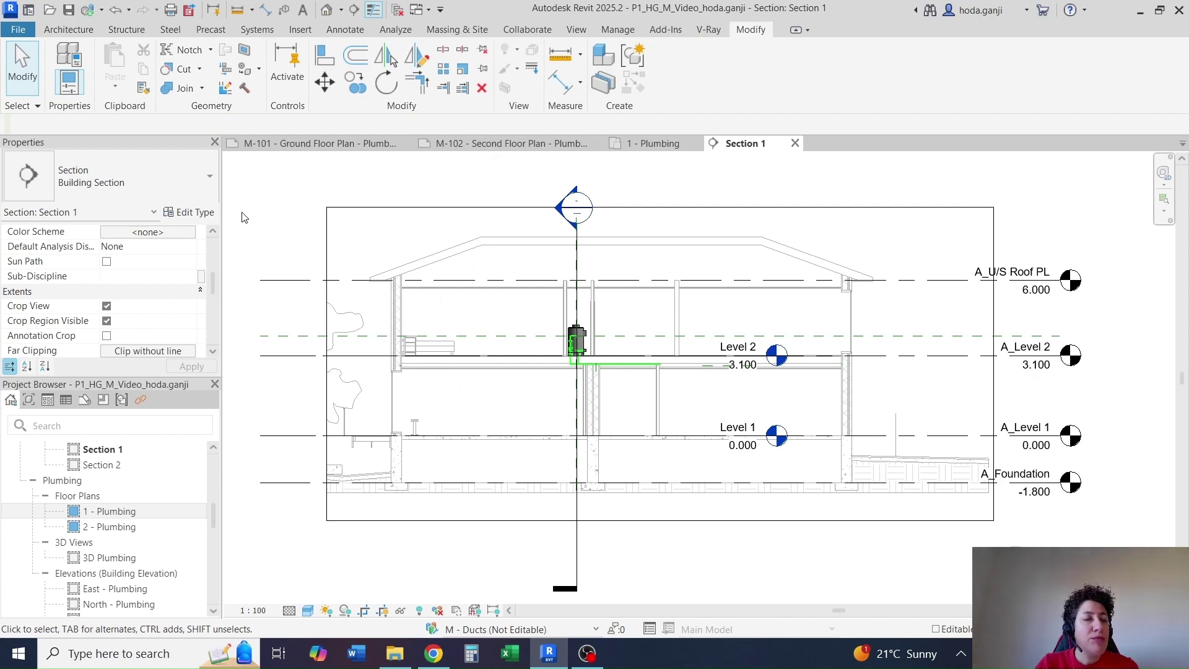
Step: Create a view template named 'Section - Plumbing' from the current Section 1 view
click(581, 31)
click(75, 78)
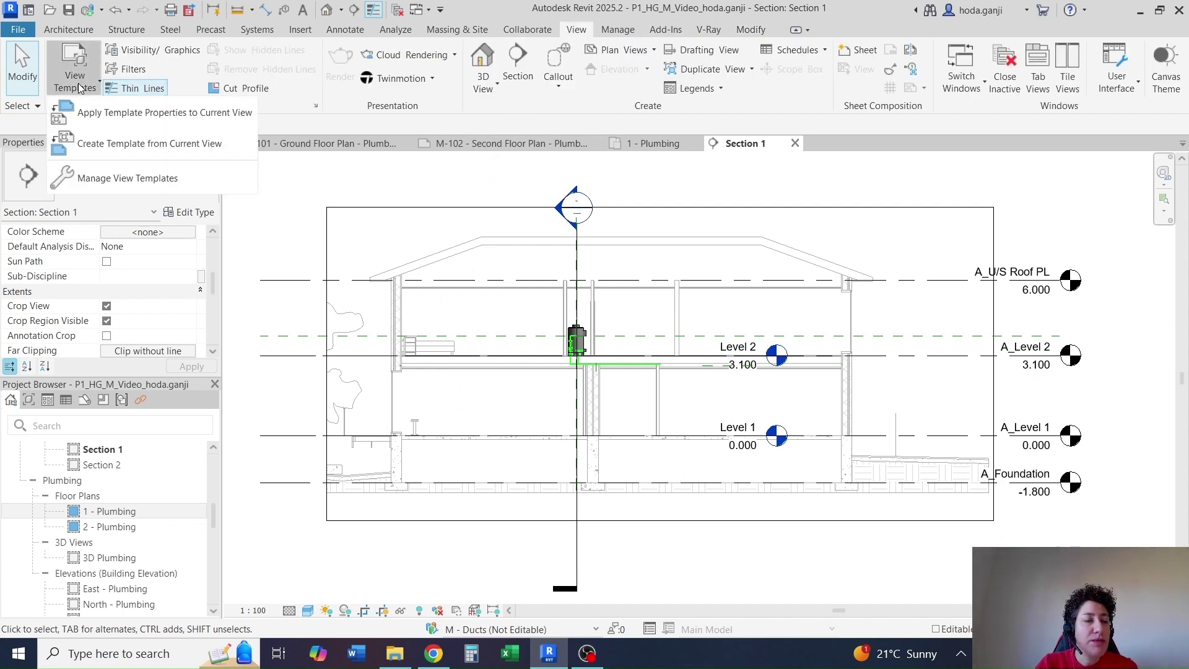
click(130, 148)
text(Section - Plumbing)
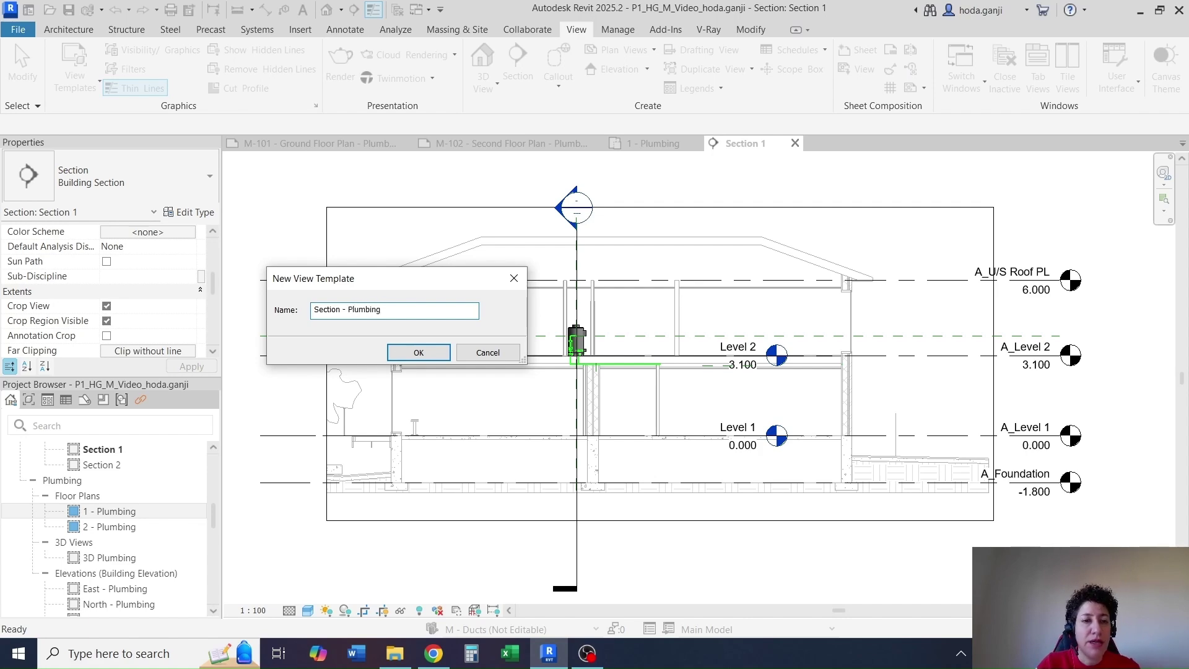
click(418, 352)
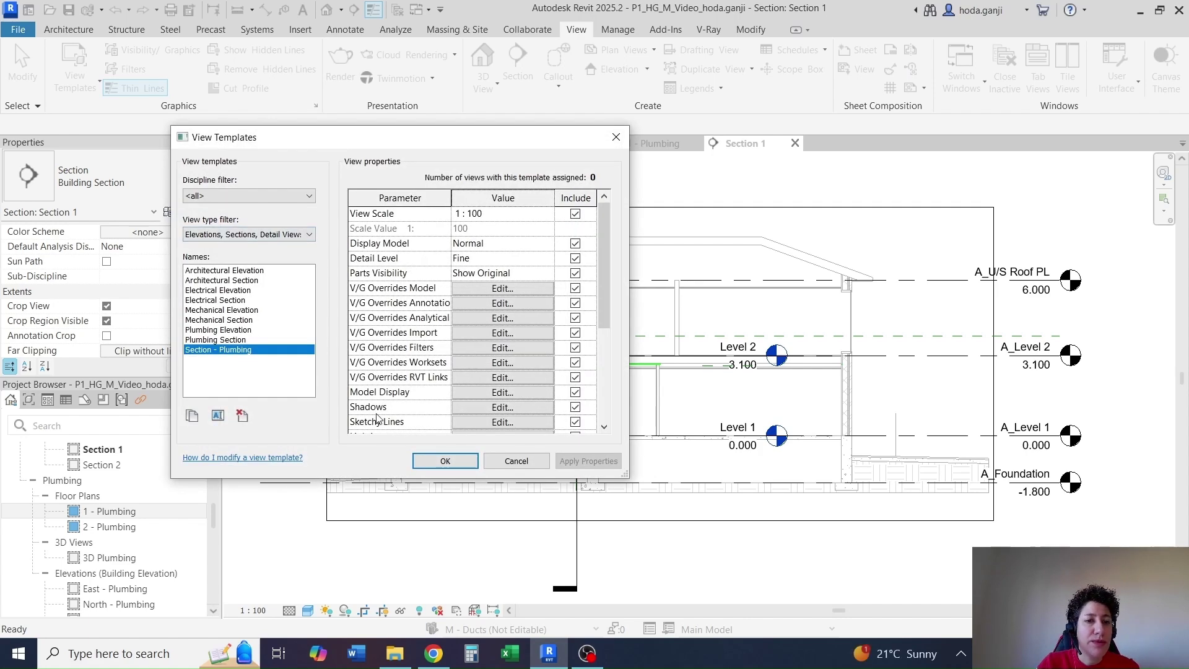
click(445, 461)
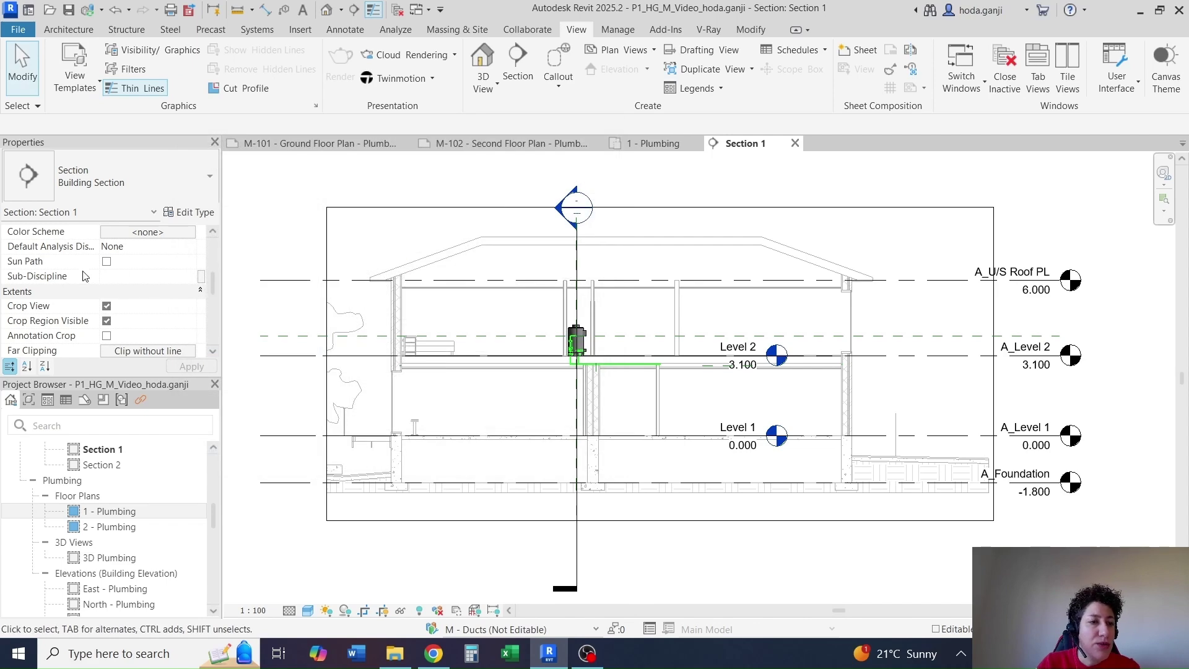
scroll(87, 275, down, 1)
scroll(103, 268, down, 2)
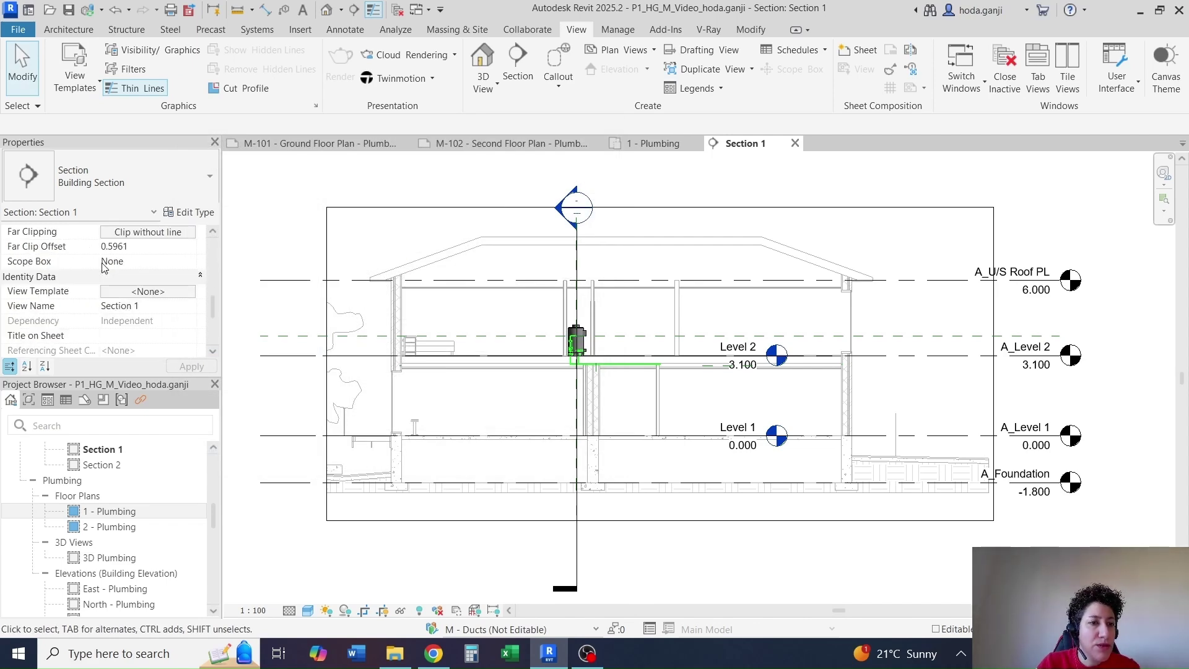
Step: Assign the Section - Plumbing template to Section 1, excluding View Scale from its control
click(146, 291)
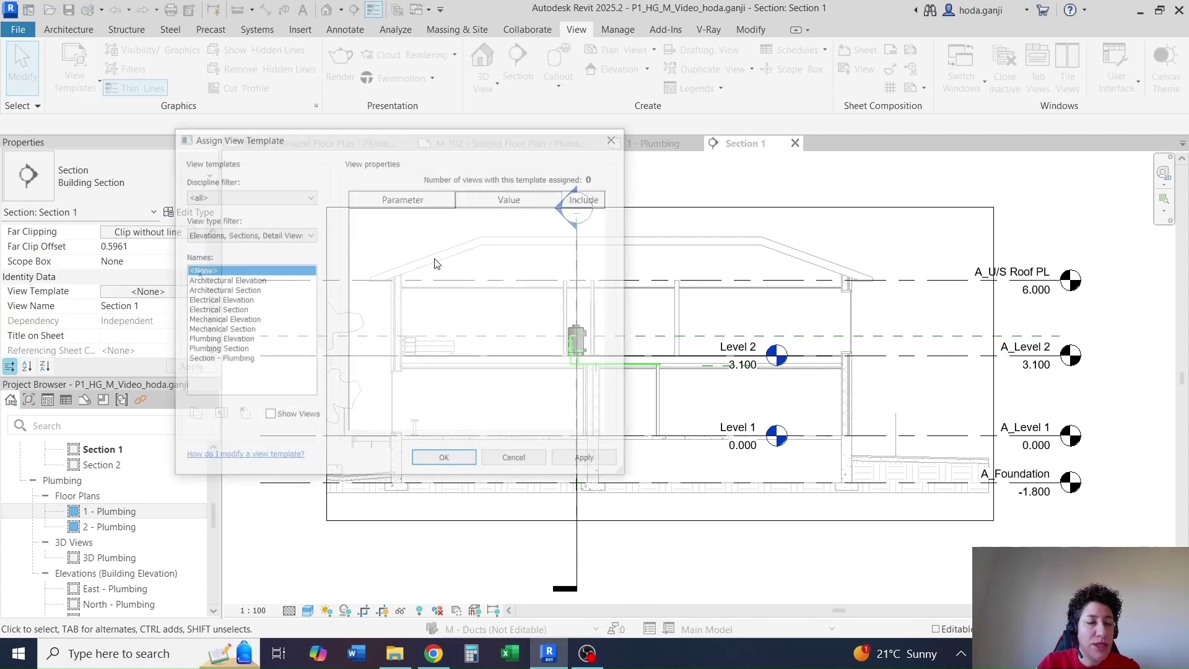
click(223, 360)
click(446, 461)
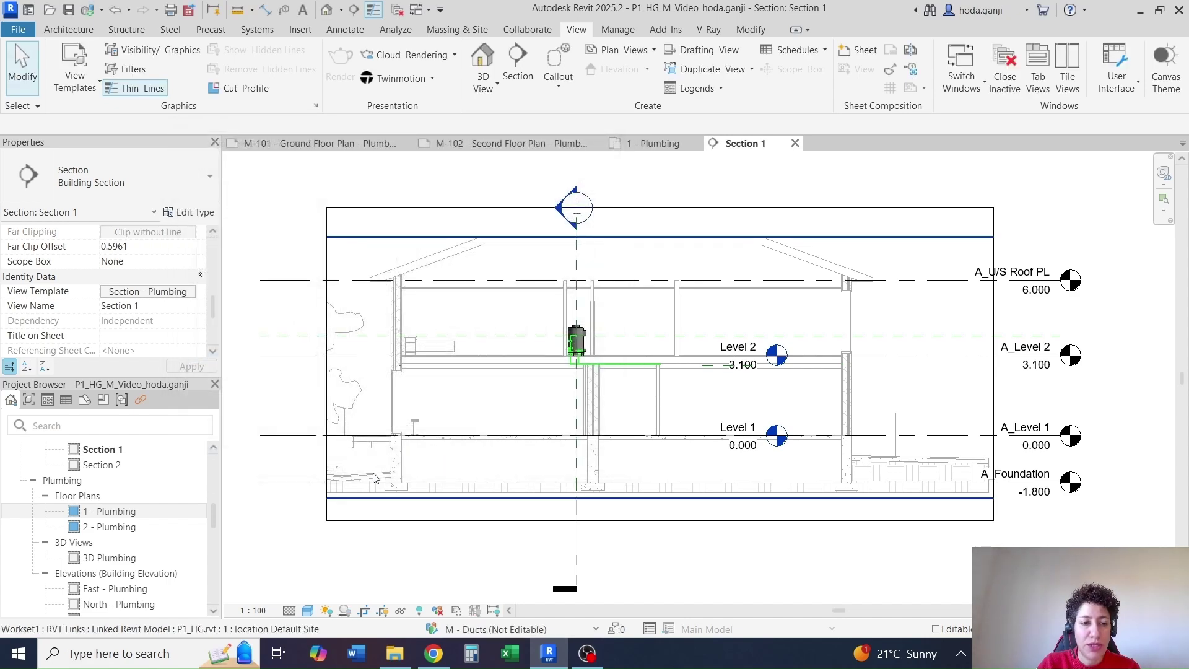
click(166, 292)
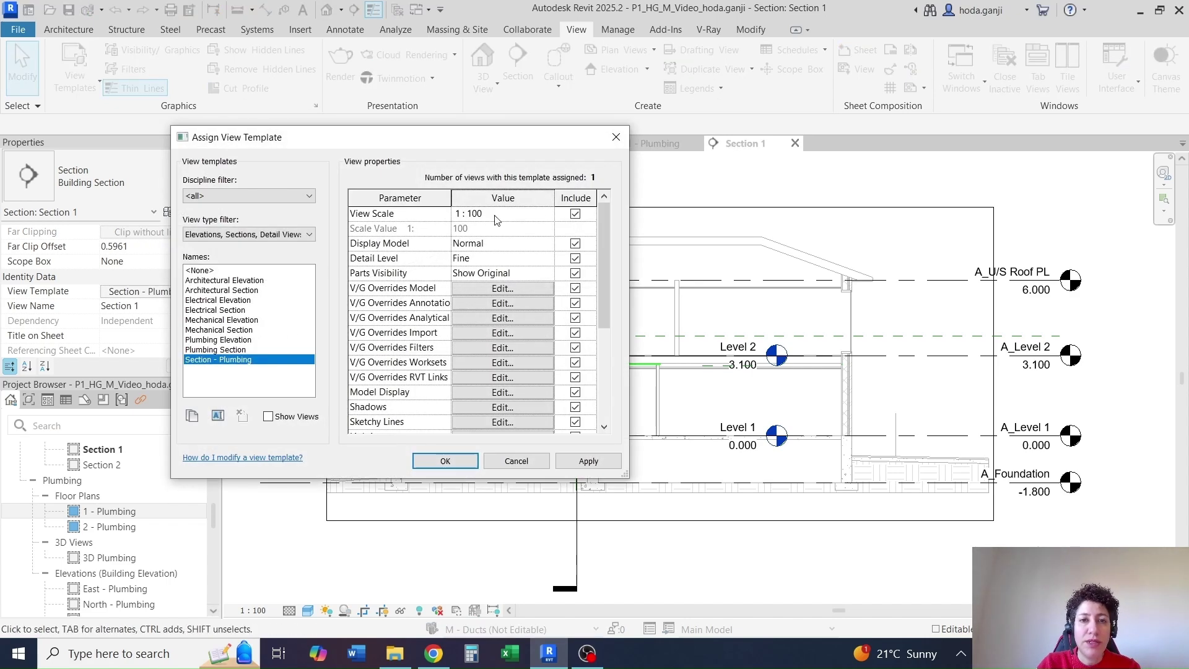
click(575, 215)
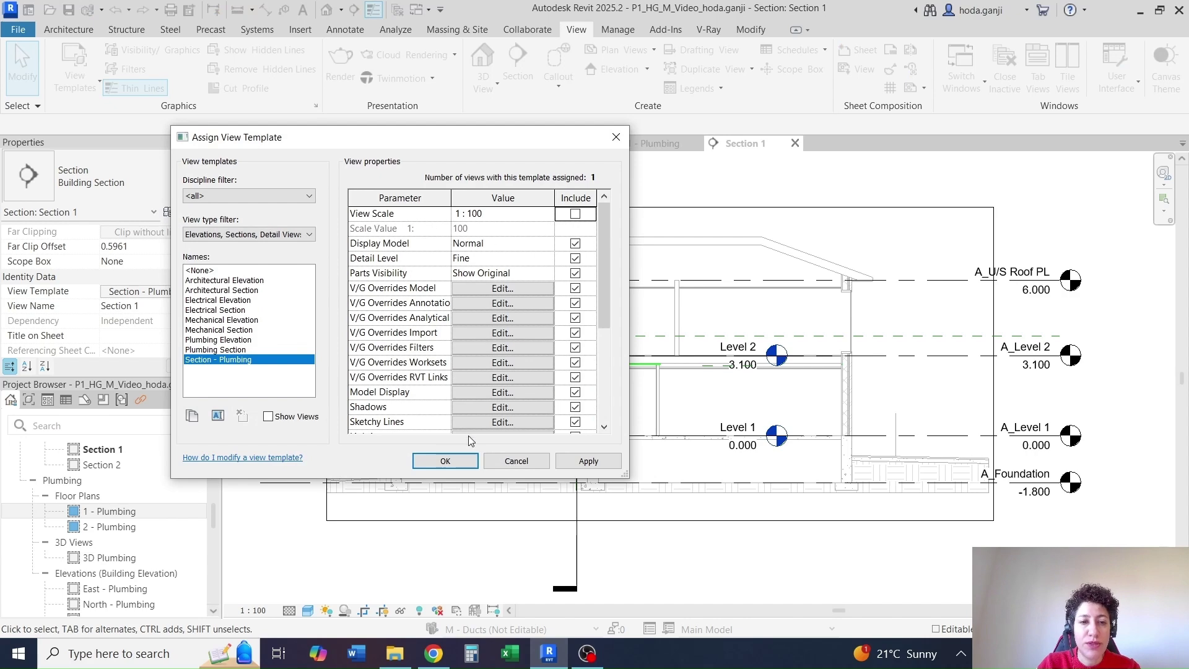
click(445, 461)
Step: Set Section 1's view scale to Custom 1:75
click(252, 610)
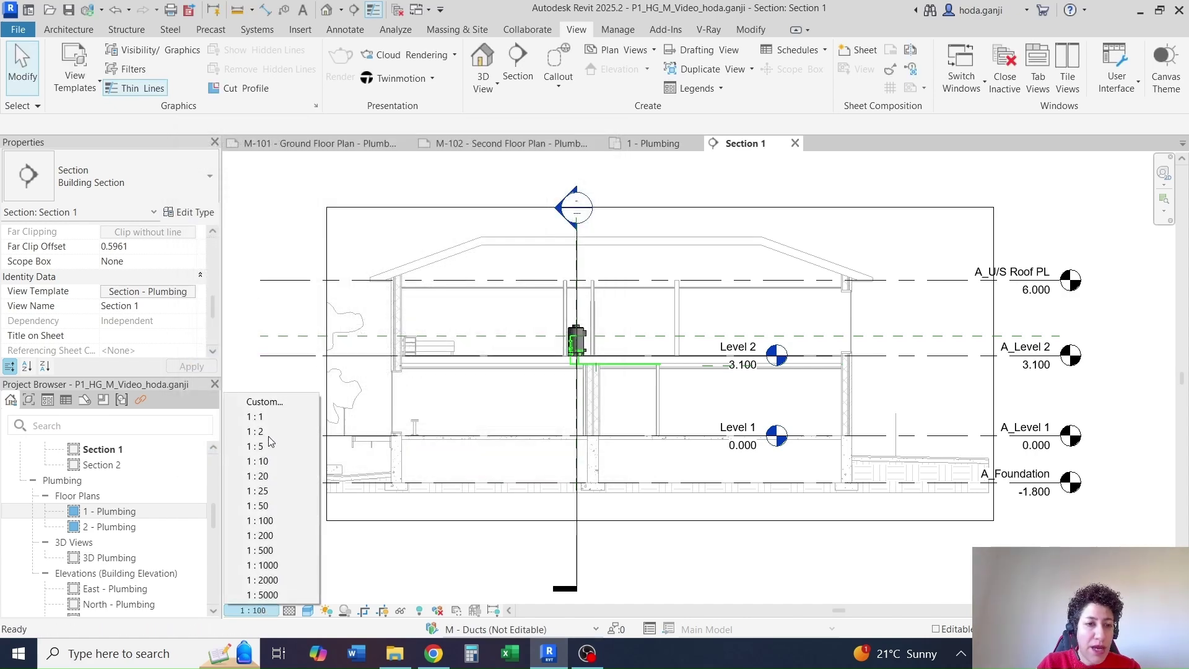
click(285, 404)
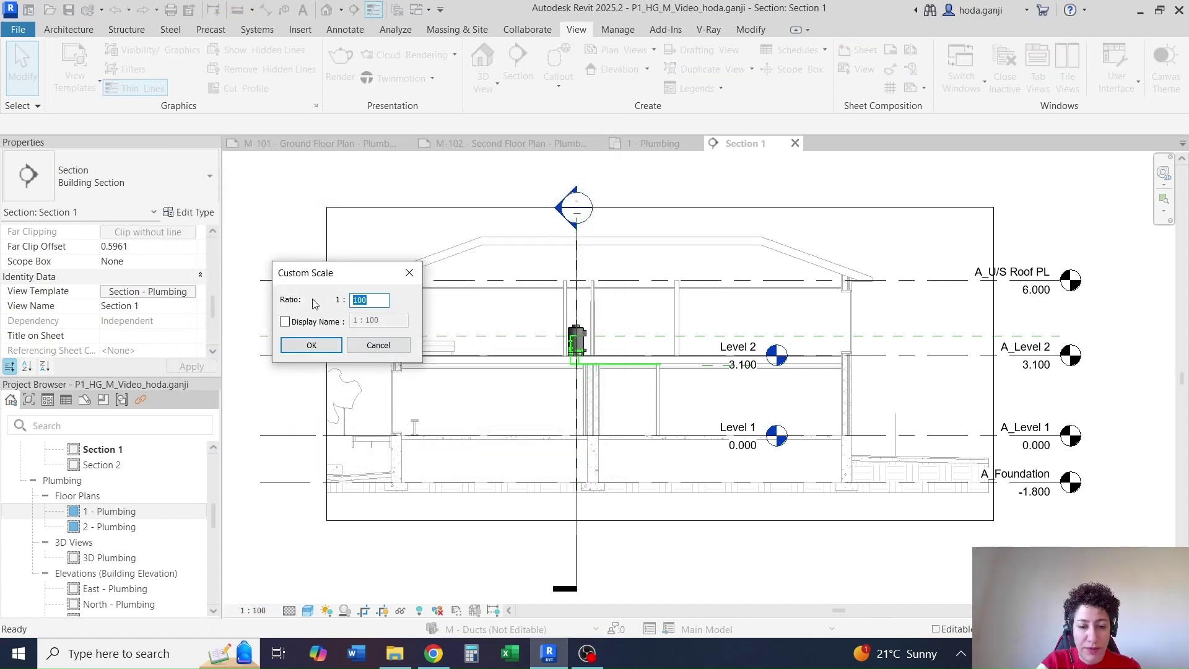
text(75)
key(Return)
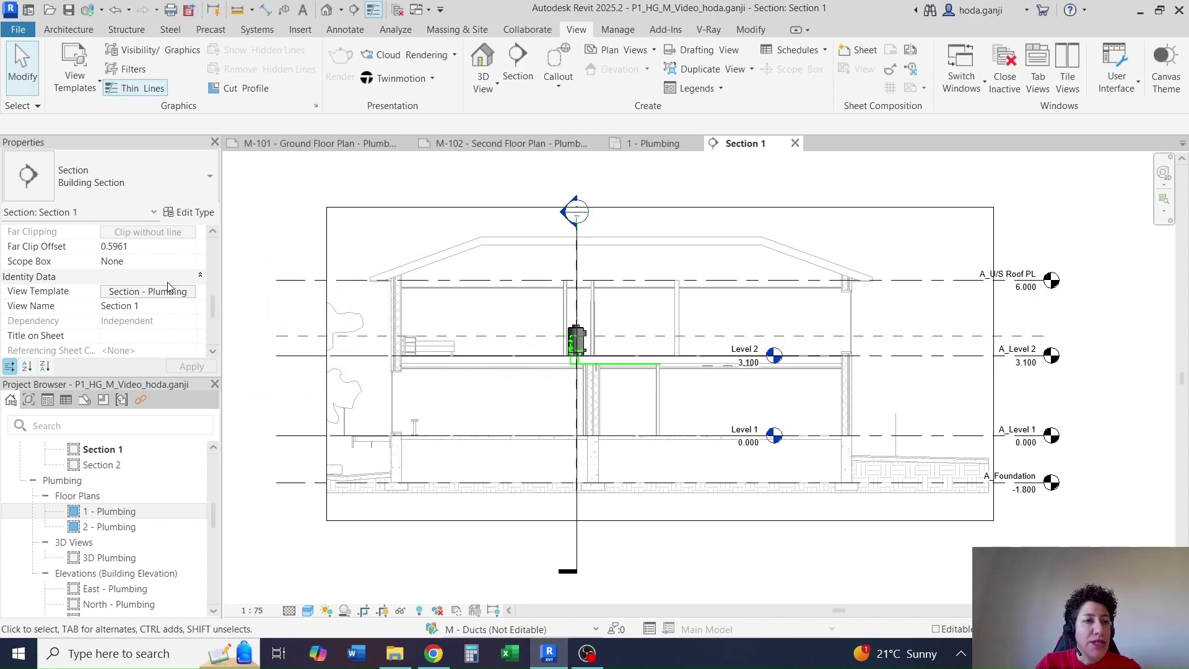
Step: From the template's V/G filters, create a new view filter named Levels Filter
click(163, 295)
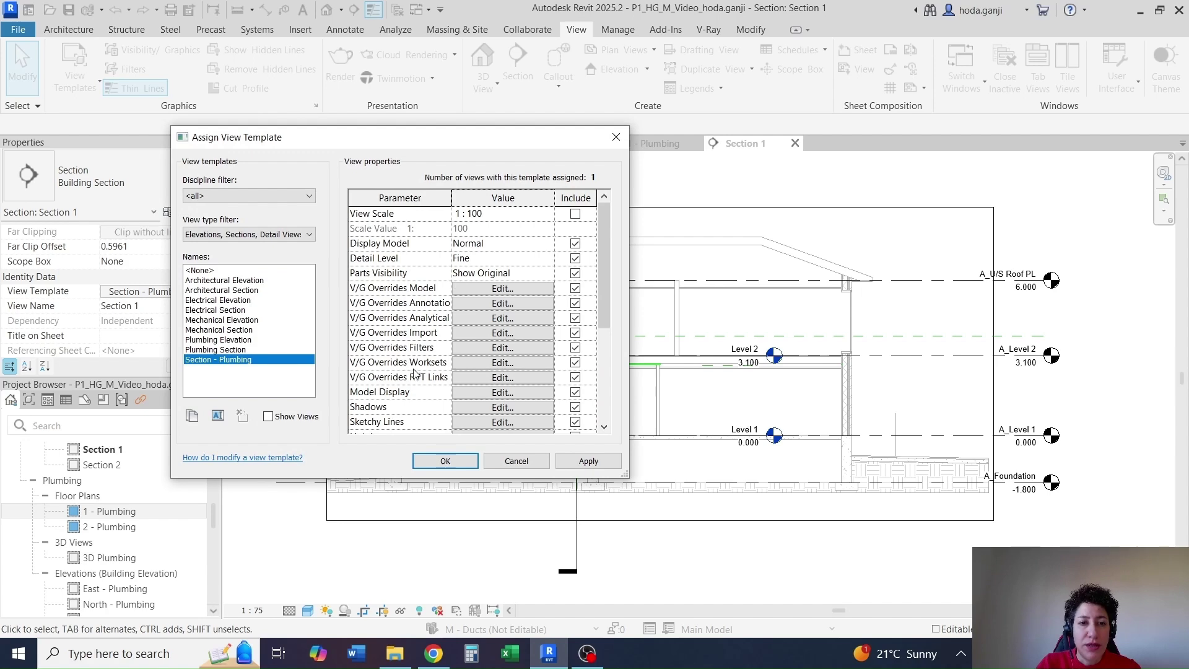
click(472, 348)
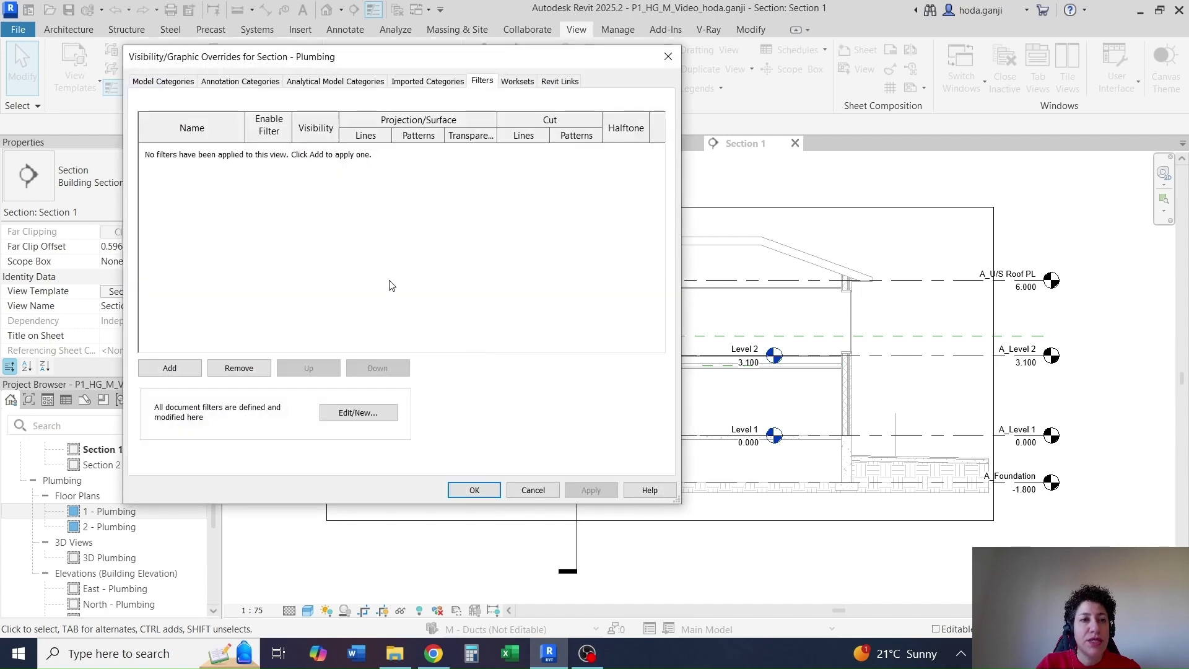
click(170, 369)
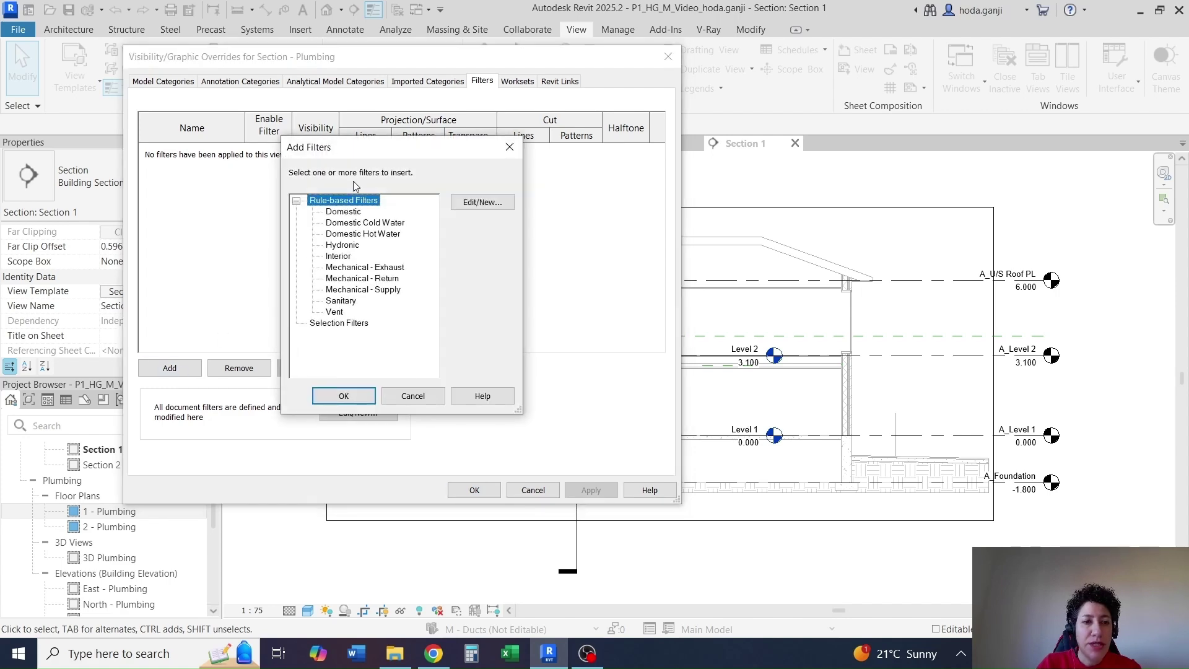
click(473, 202)
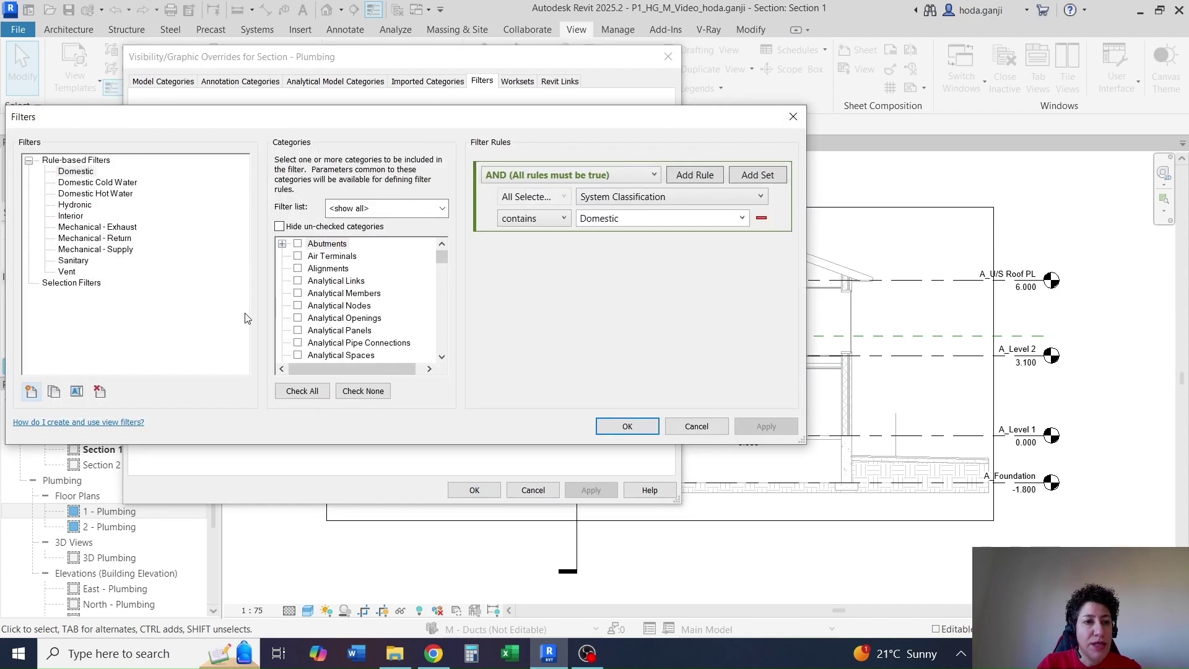
click(31, 392)
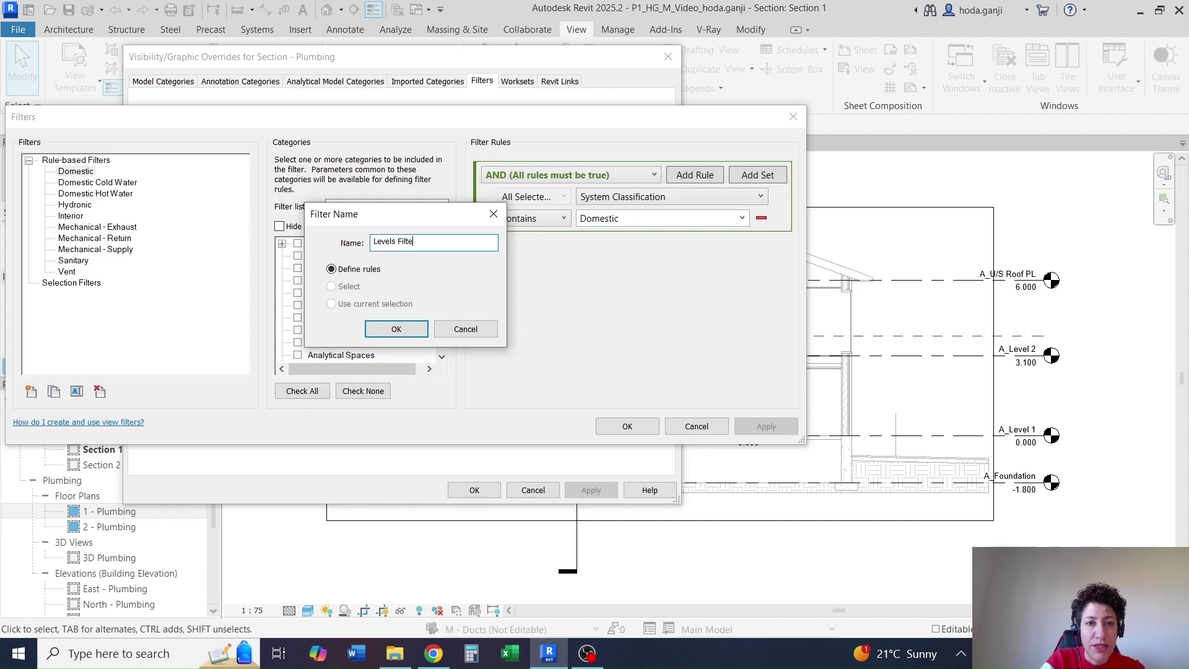
click(396, 329)
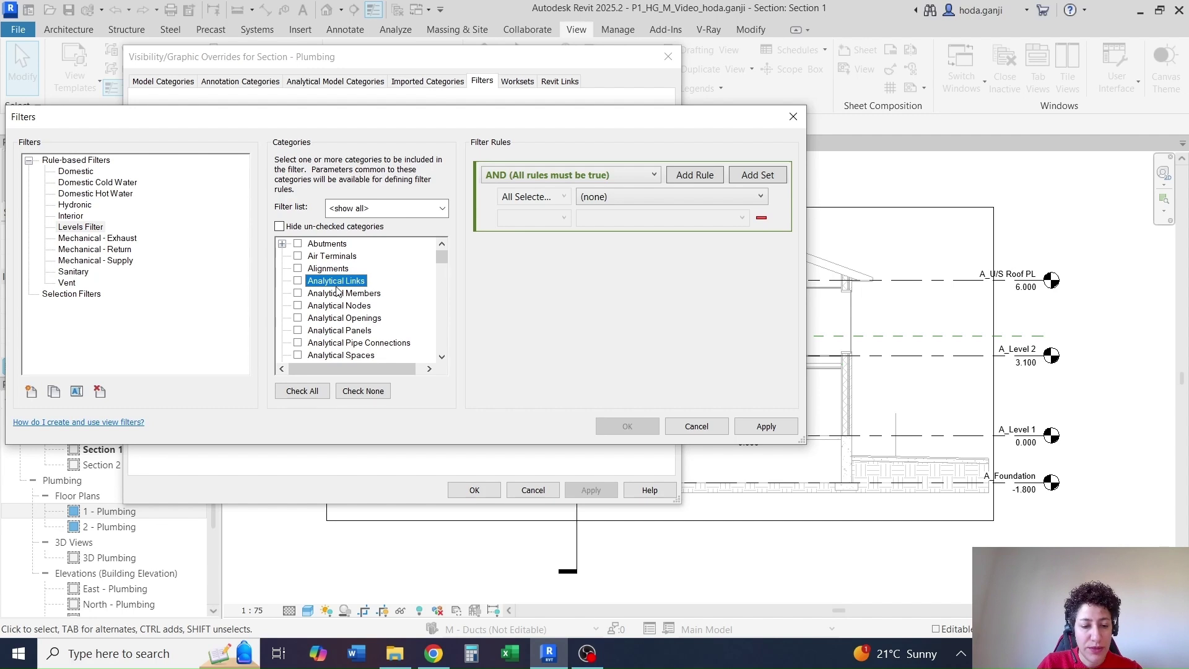
Step: Limit Levels Filter to the Levels category with rule Workset does not equal M - Levels
key(l)
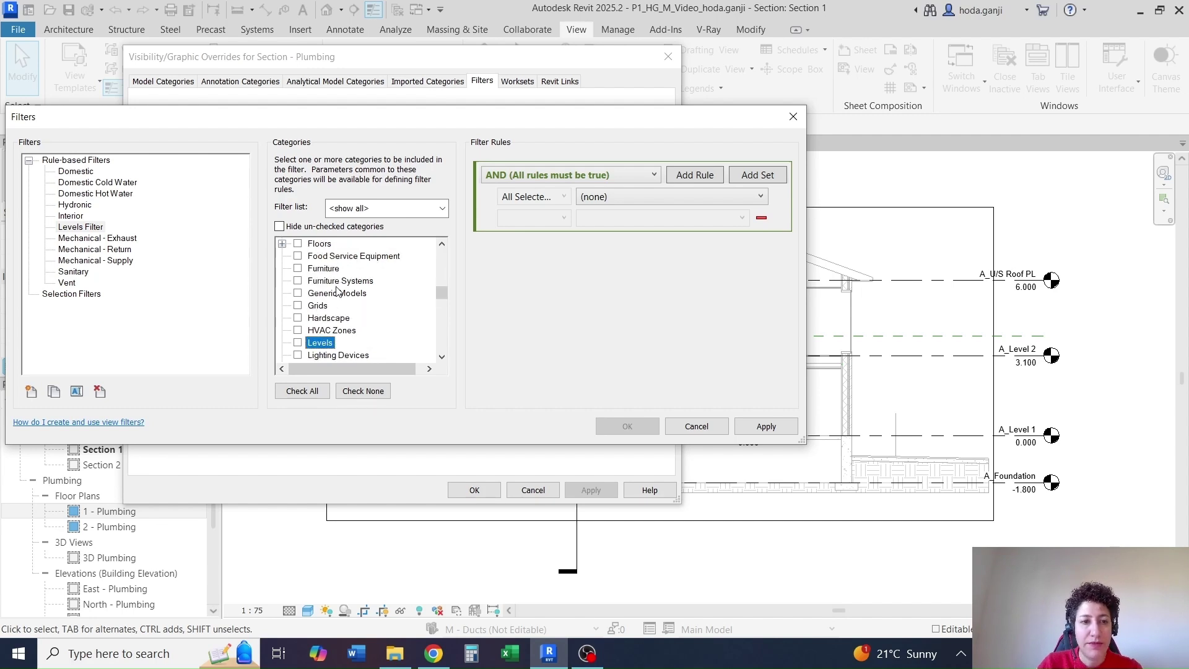
click(298, 342)
click(559, 200)
click(598, 196)
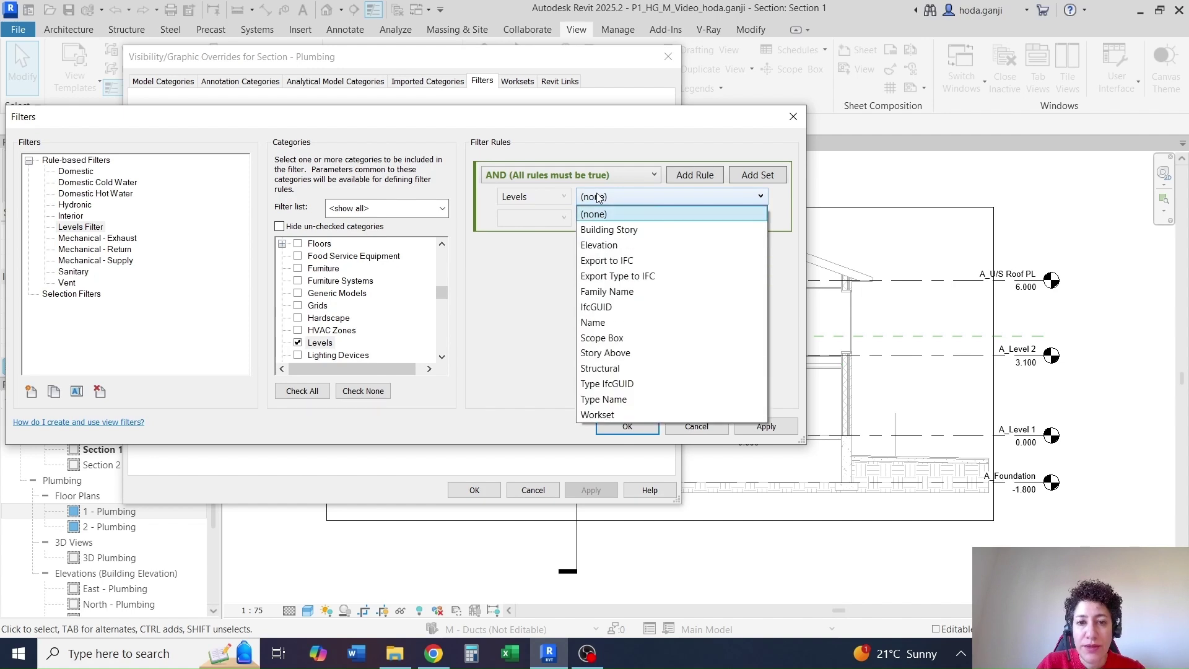
click(630, 414)
click(565, 218)
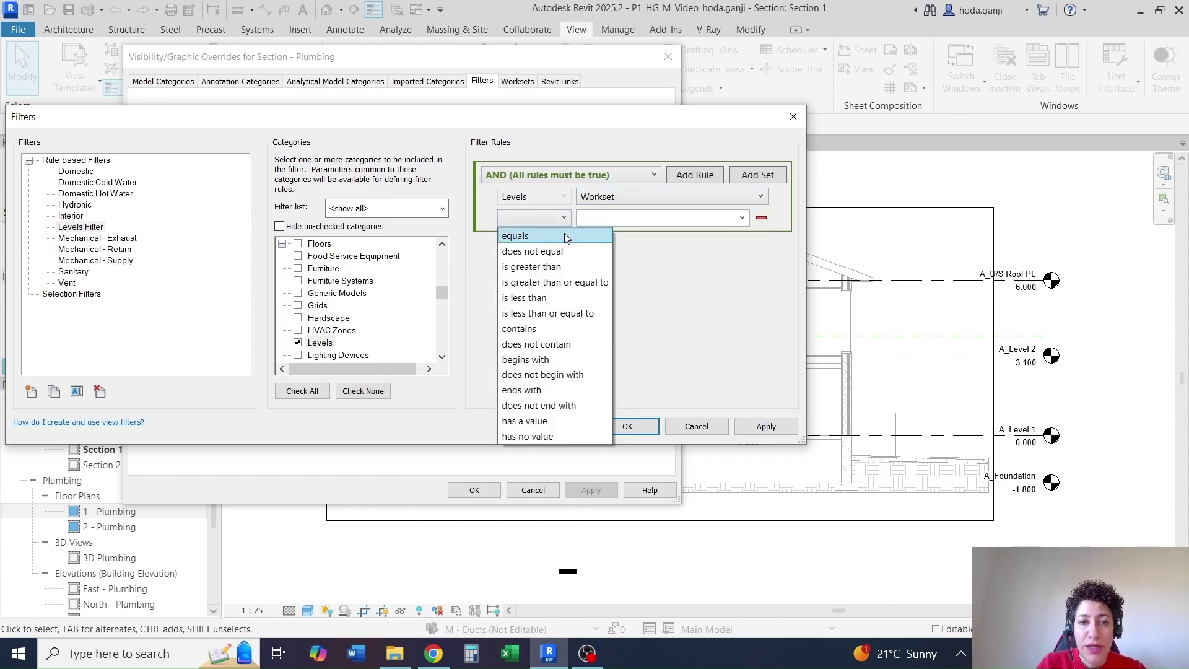
click(568, 251)
click(740, 218)
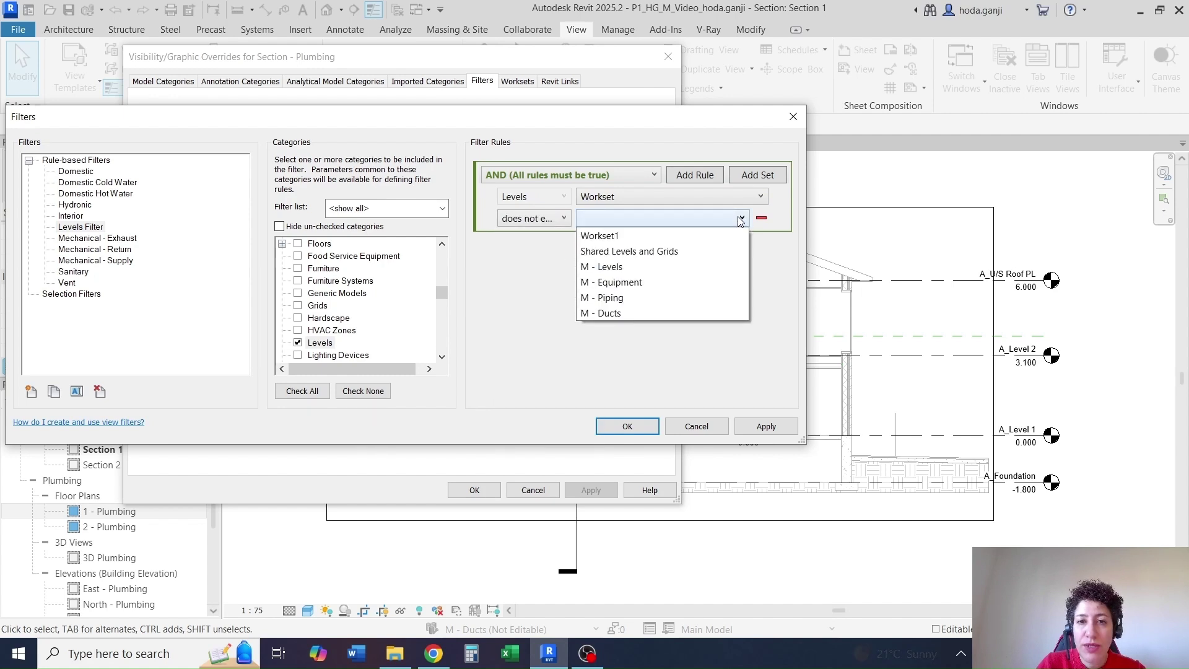
click(723, 264)
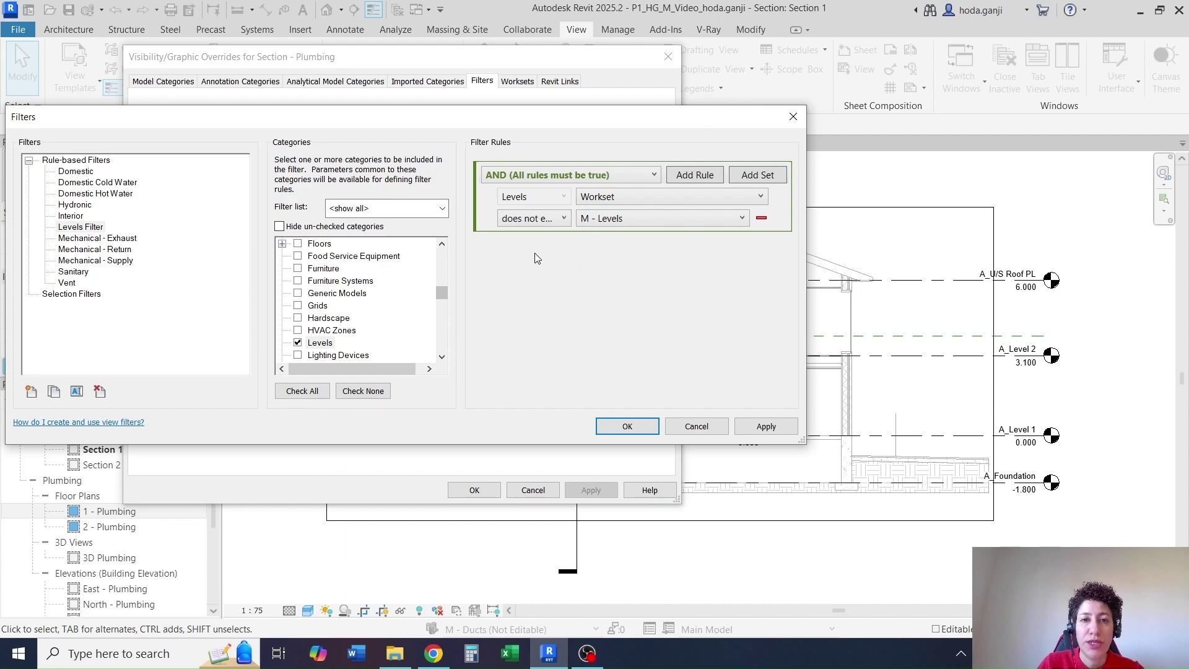
Step: Add Levels Filter to the Section - Plumbing template's filters and apply the template
click(627, 426)
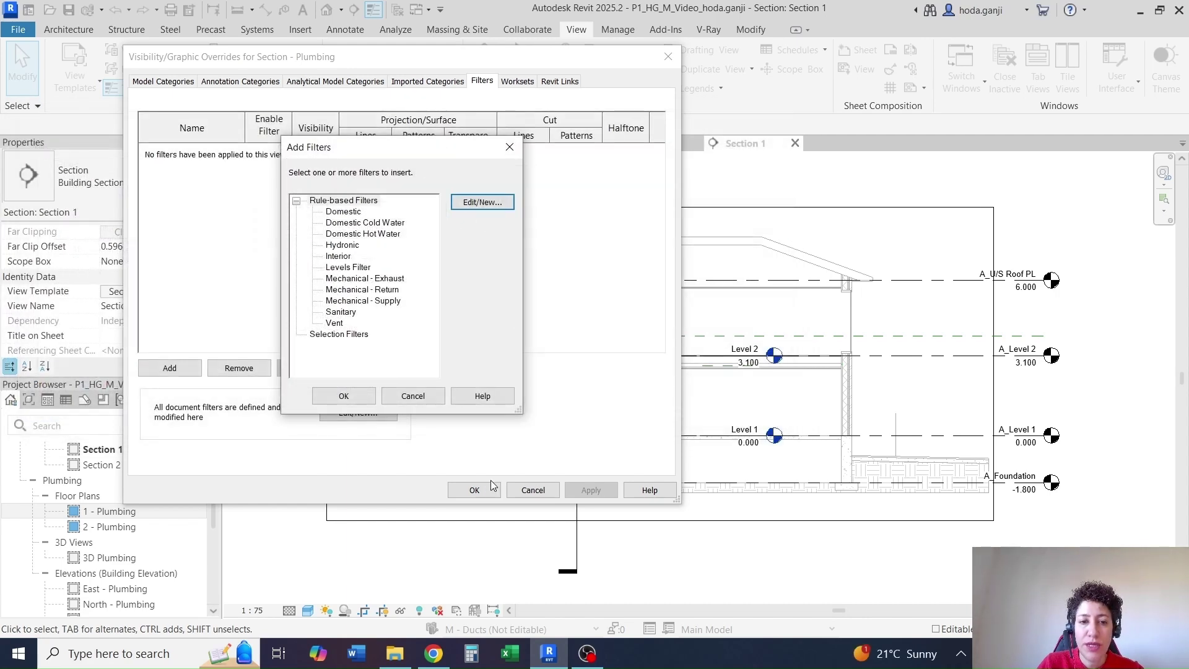
click(352, 403)
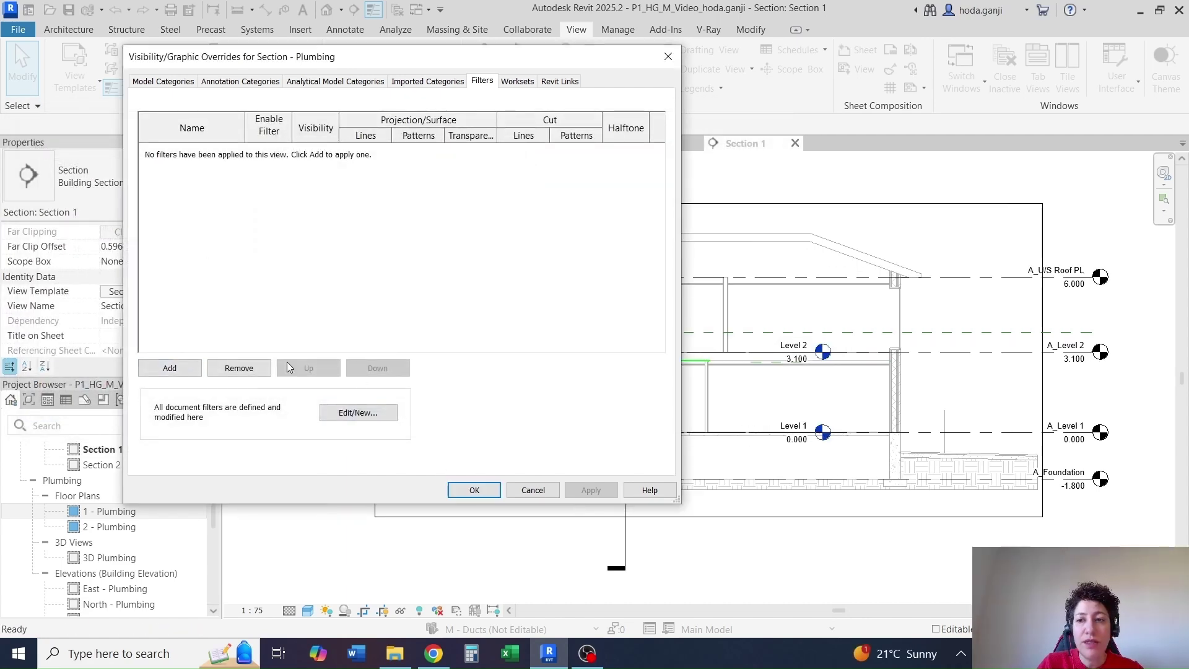
click(191, 371)
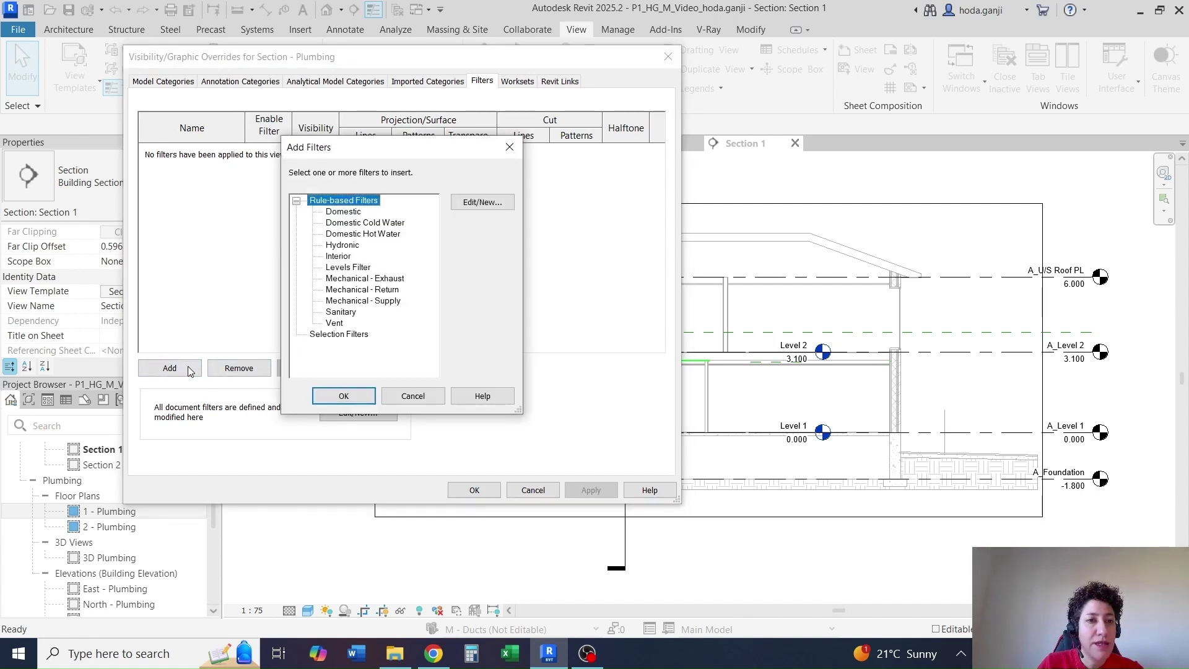
click(343, 274)
click(345, 395)
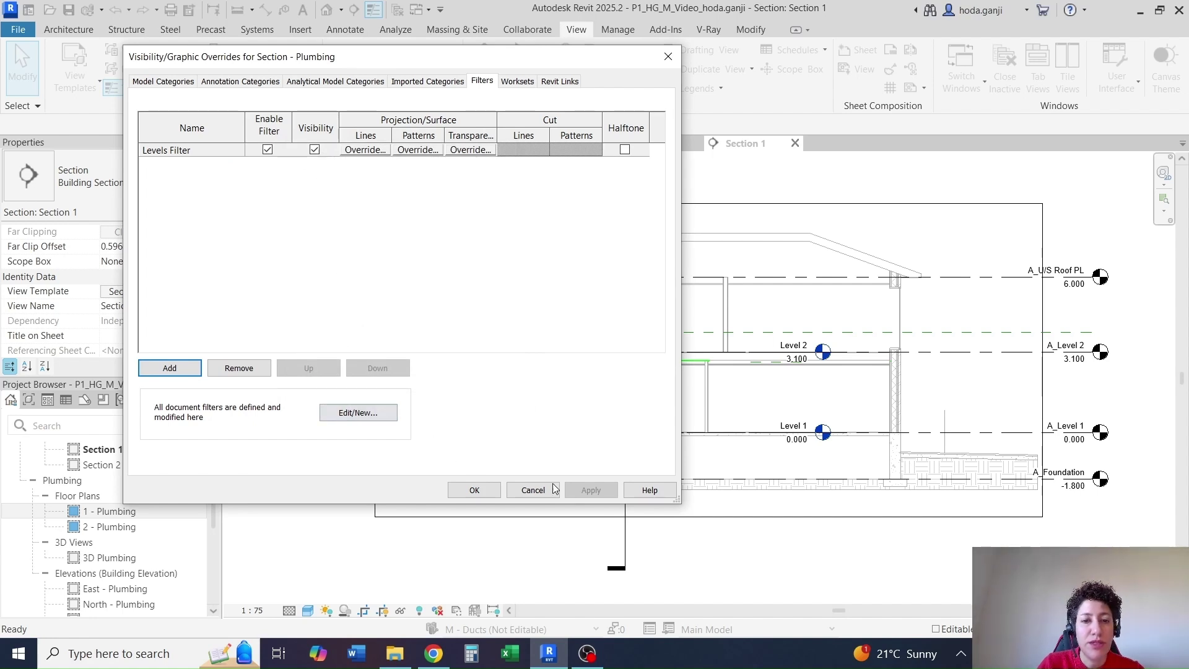
click(534, 491)
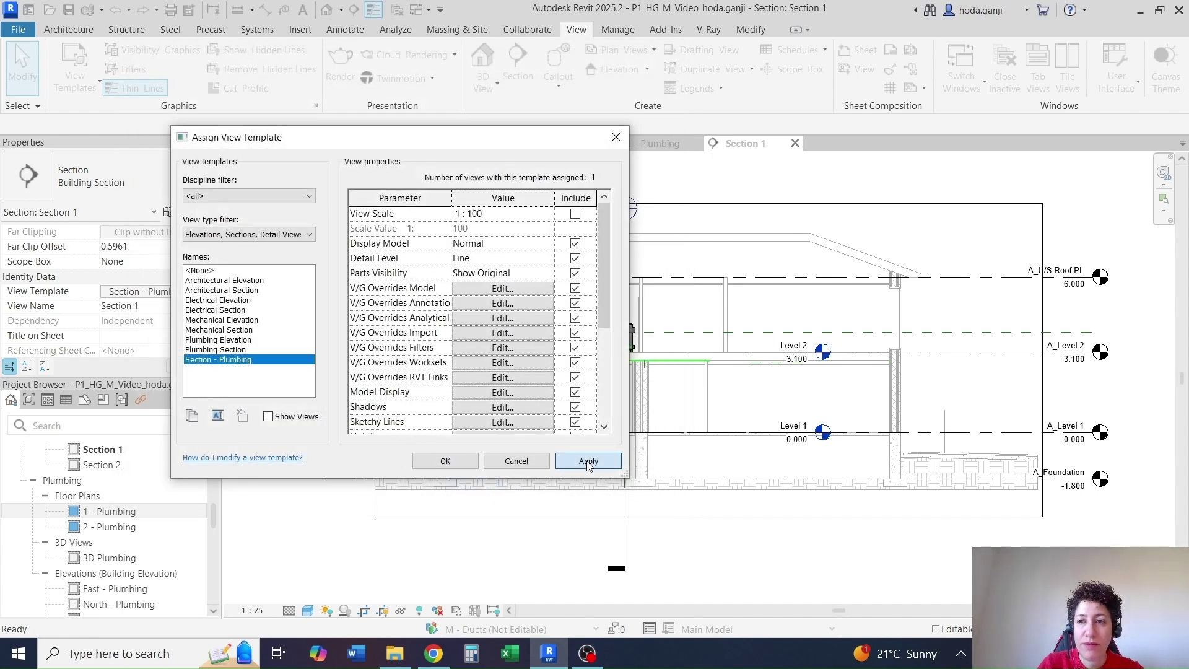
click(419, 463)
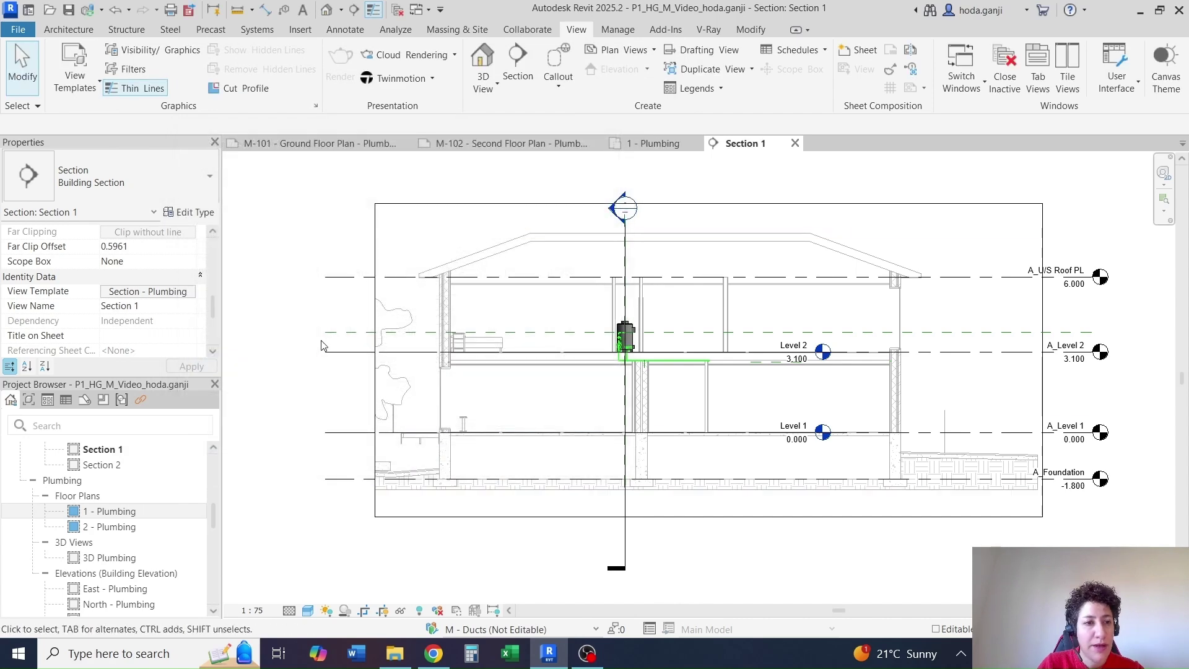
Step: Turn off visibility for Levels Filter in the template and apply the change
click(175, 292)
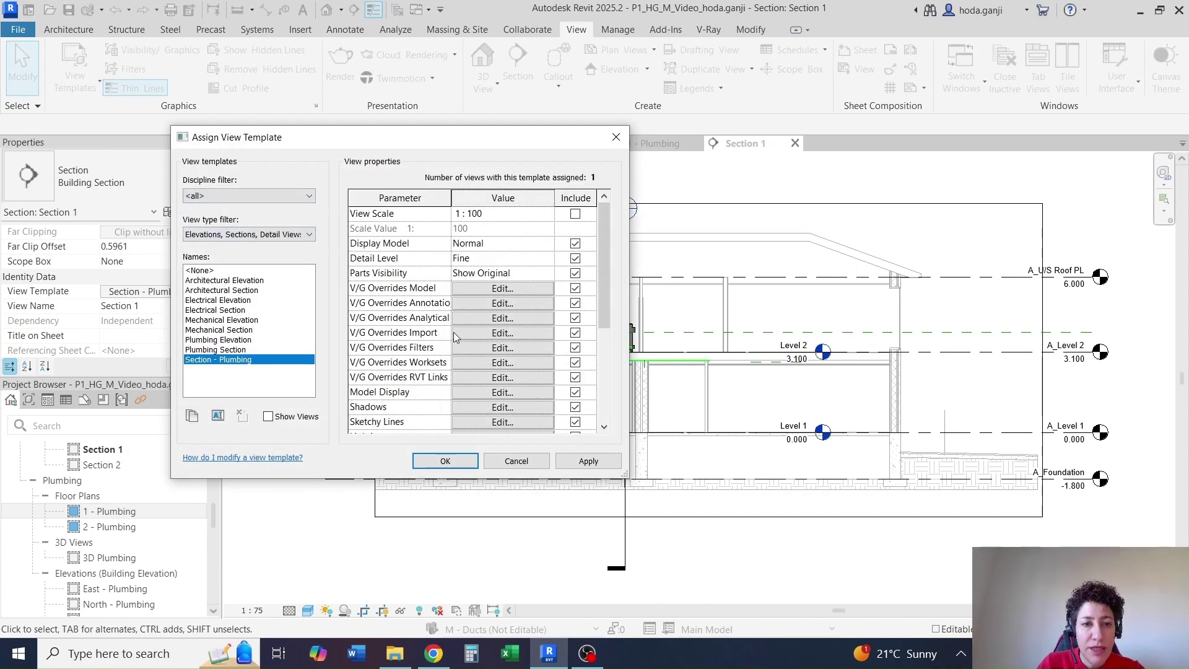
click(471, 348)
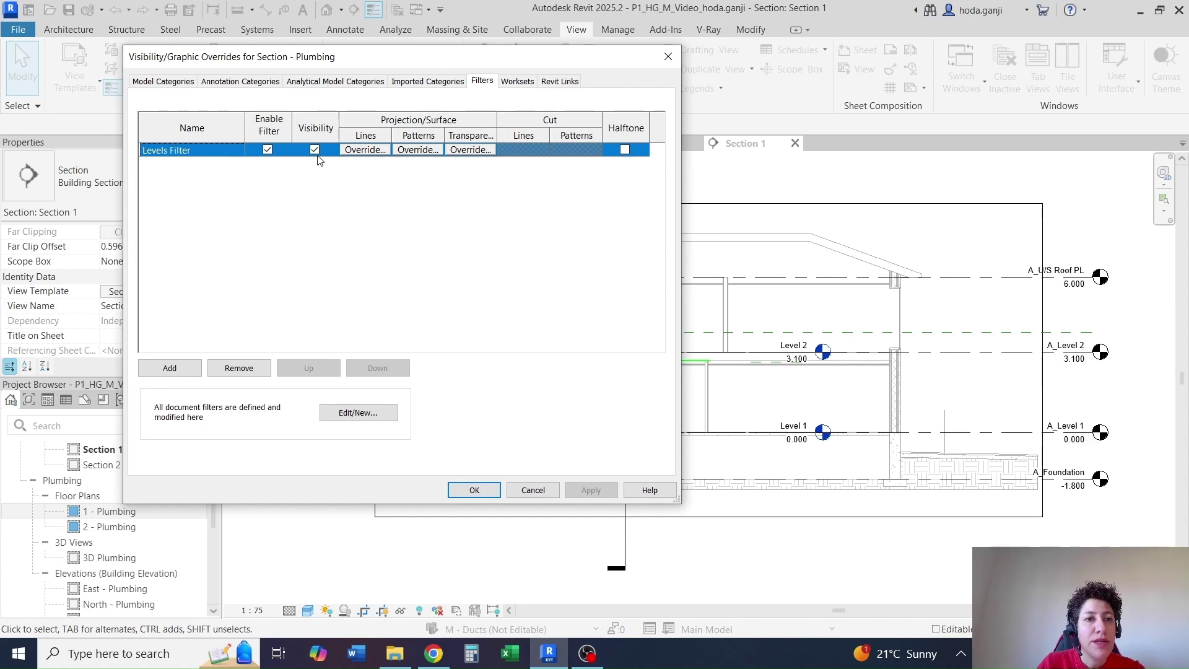
click(316, 150)
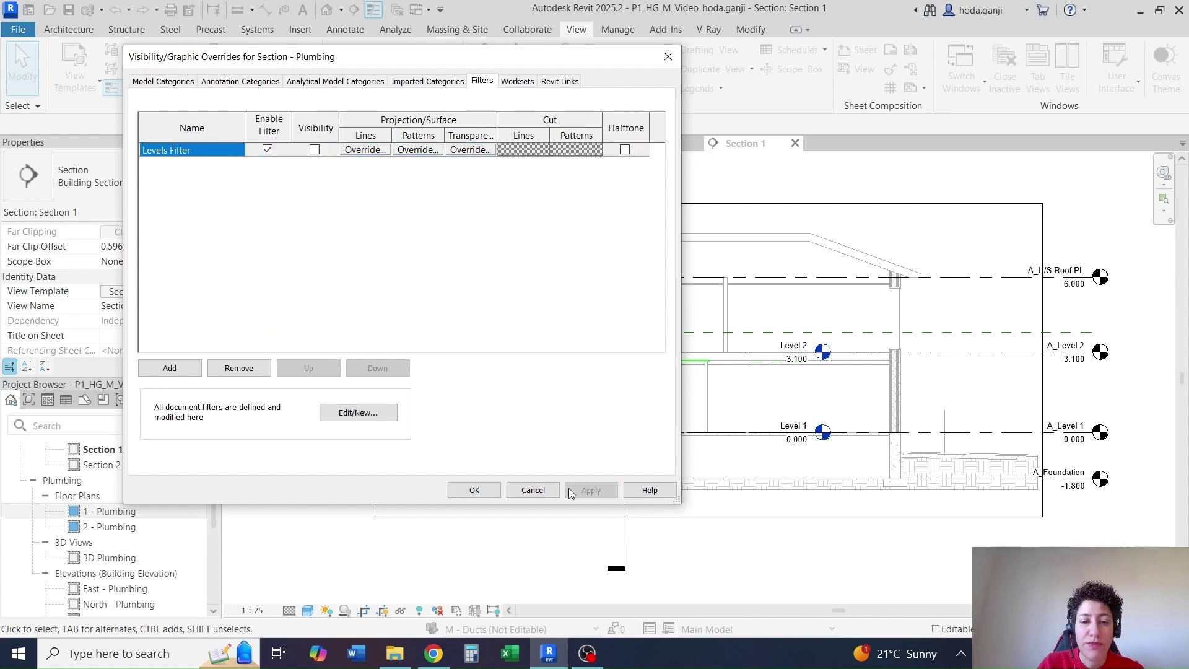
click(474, 490)
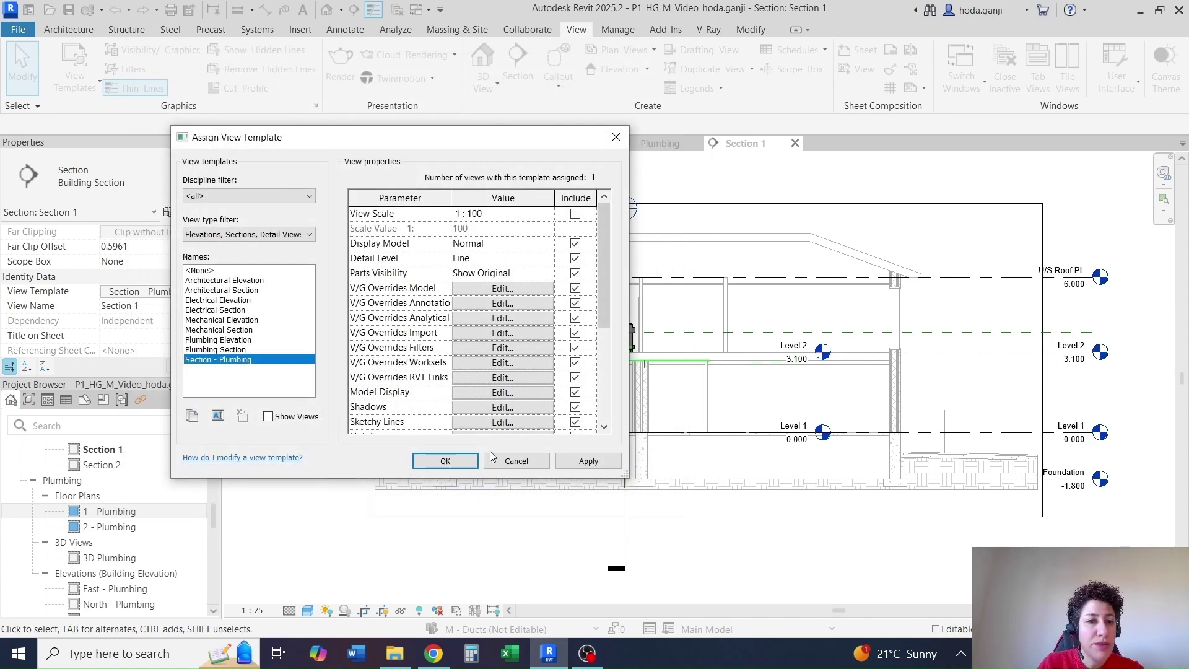
click(583, 464)
click(446, 461)
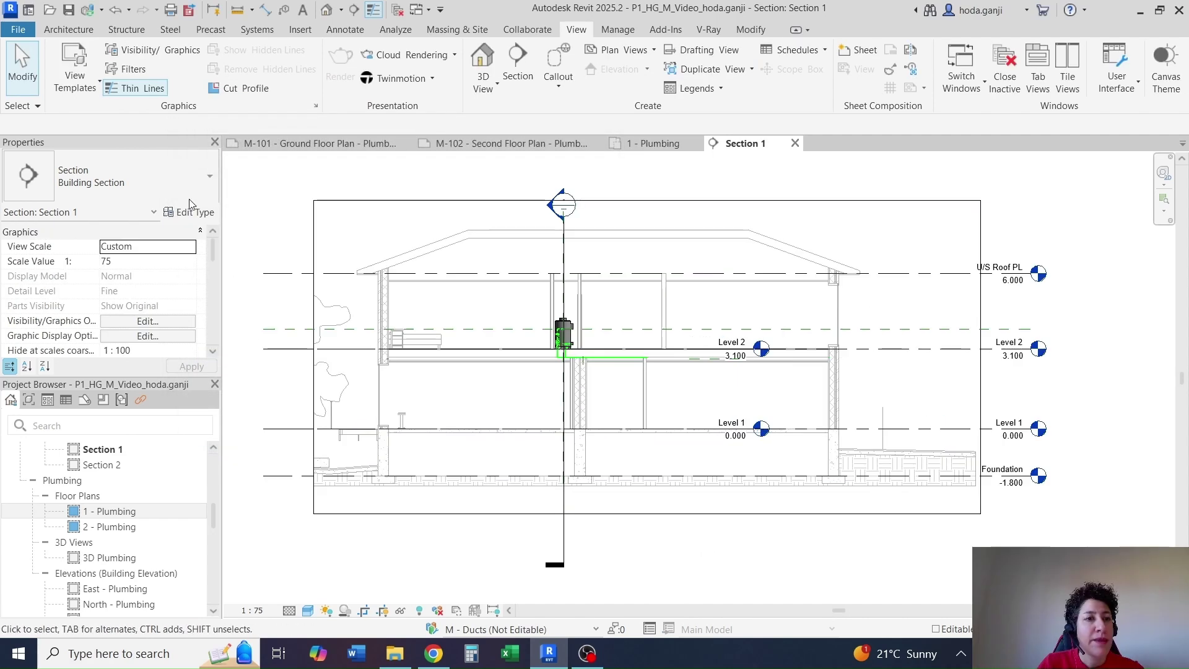
Step: Set the P1_HG.rvt link display to Custom, with model categories set to Custom
scroll(165, 298, down, 5)
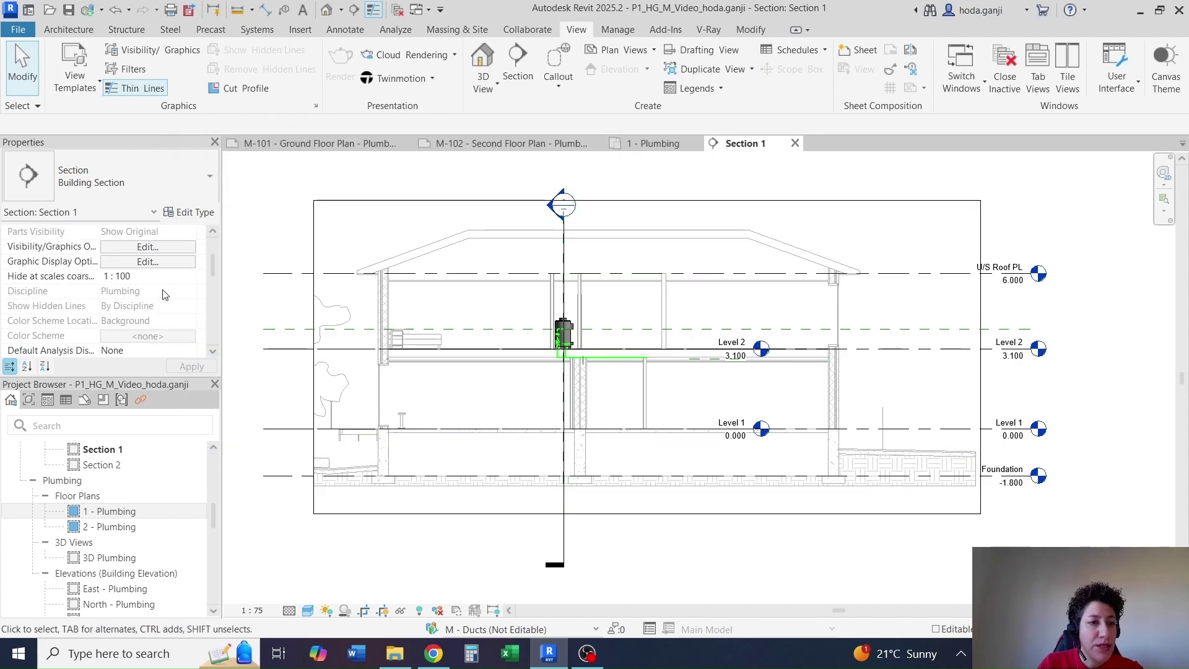
click(166, 308)
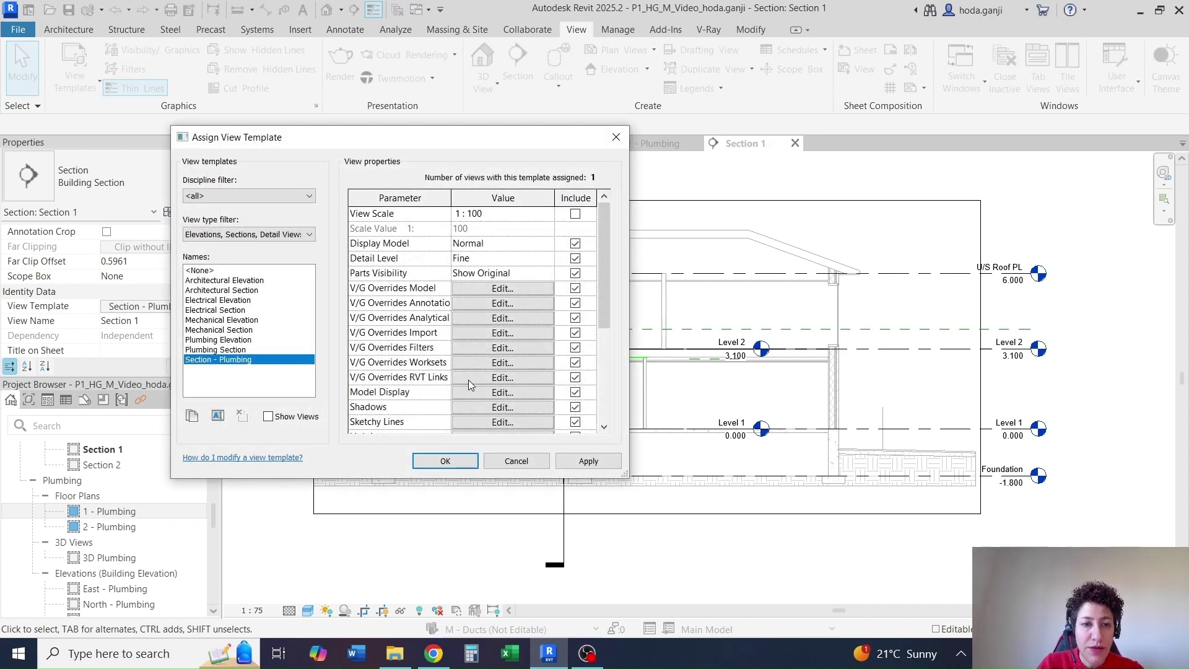
click(486, 379)
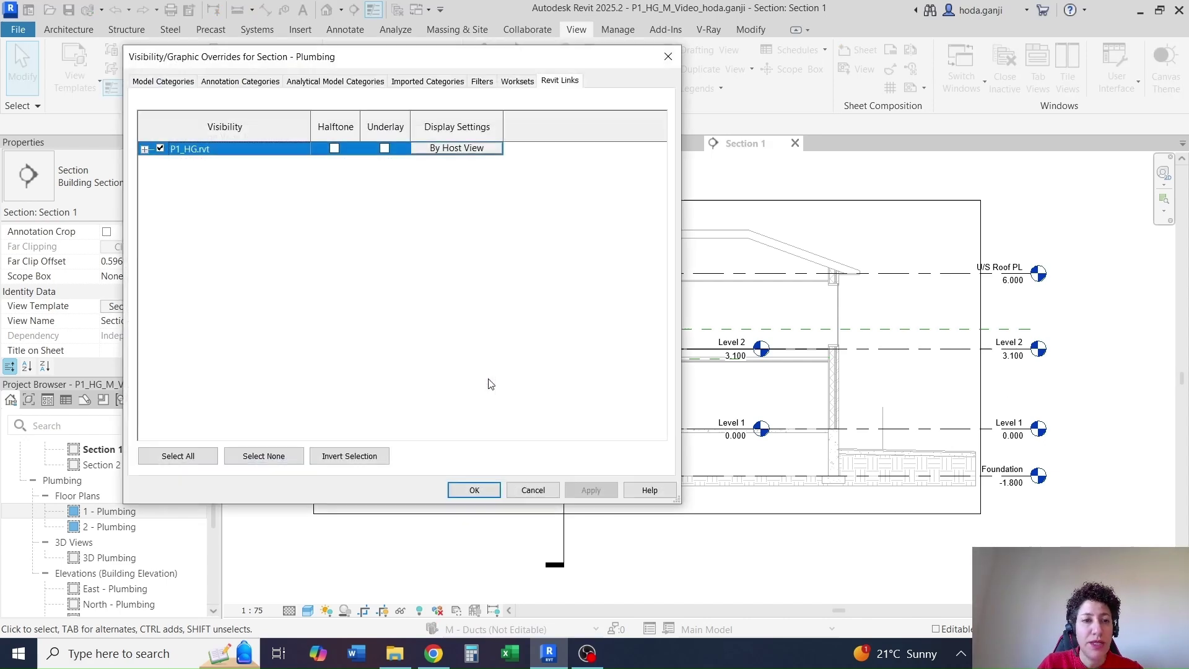
click(498, 148)
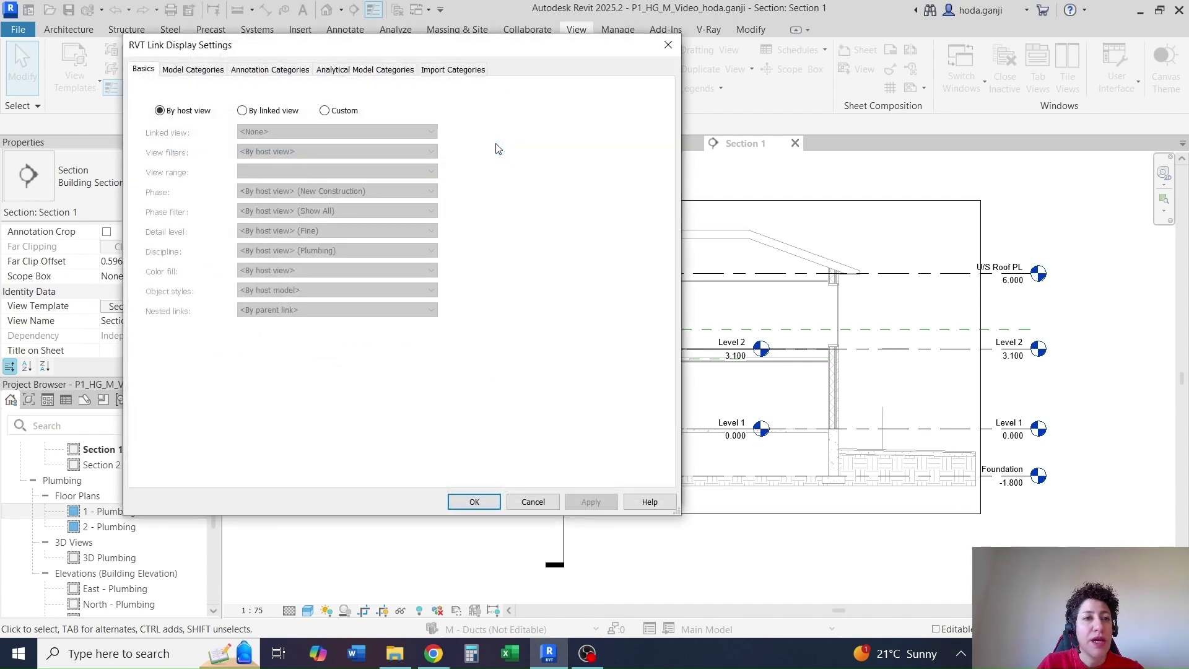
click(324, 111)
click(197, 69)
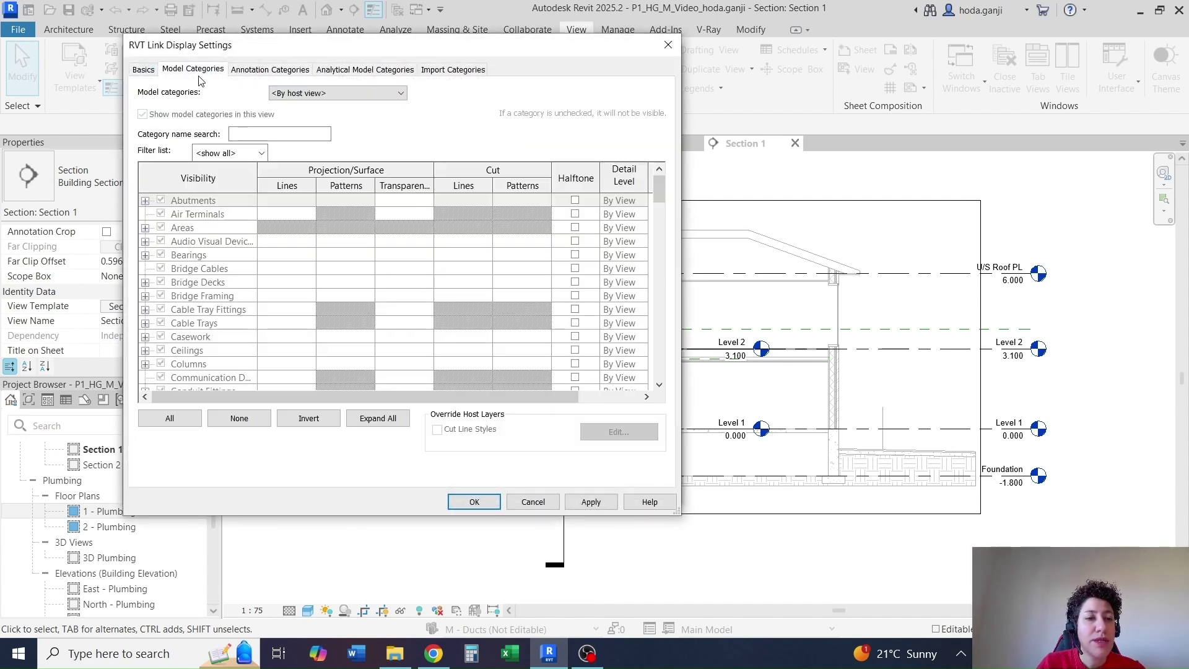
click(321, 89)
click(328, 117)
click(228, 273)
key(l)
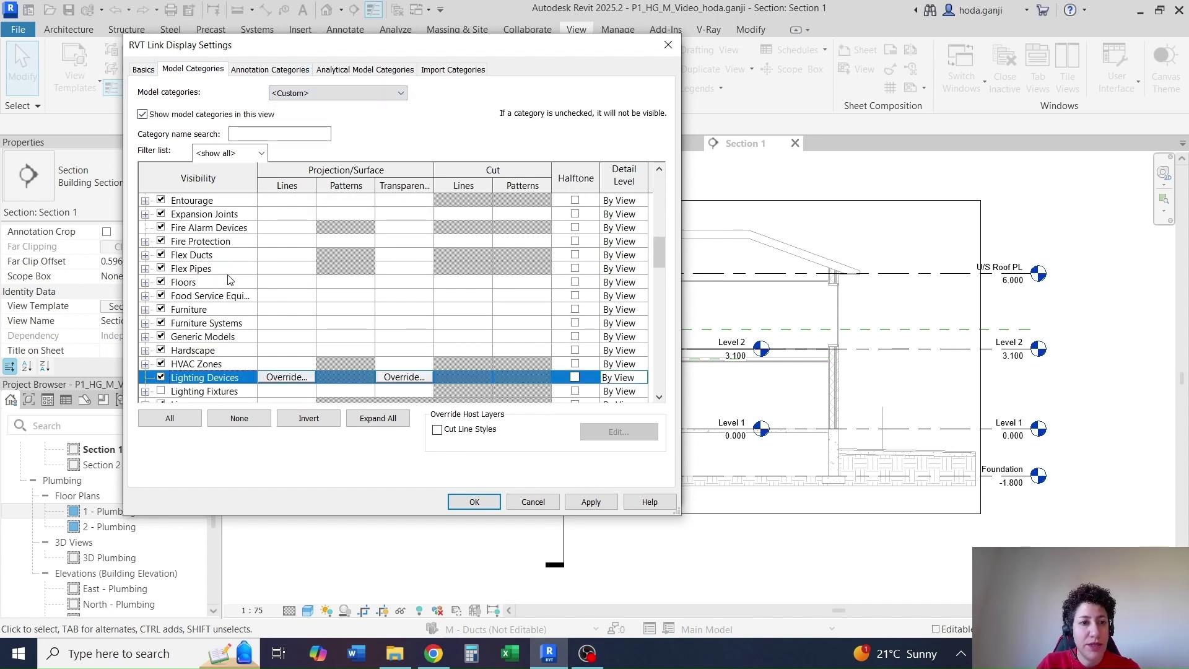
scroll(228, 279, down, 1)
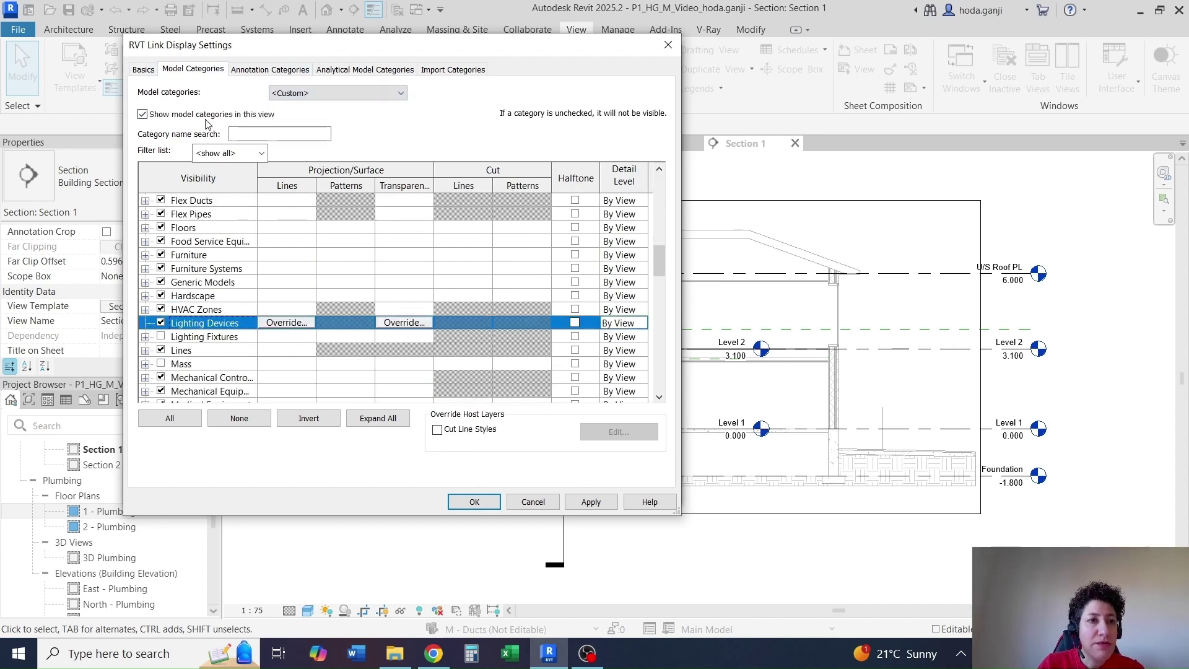
Step: Set the link's annotation categories to Custom, hide Levels, and apply
click(251, 69)
click(393, 93)
click(338, 117)
key(l)
scroll(276, 247, down, 1)
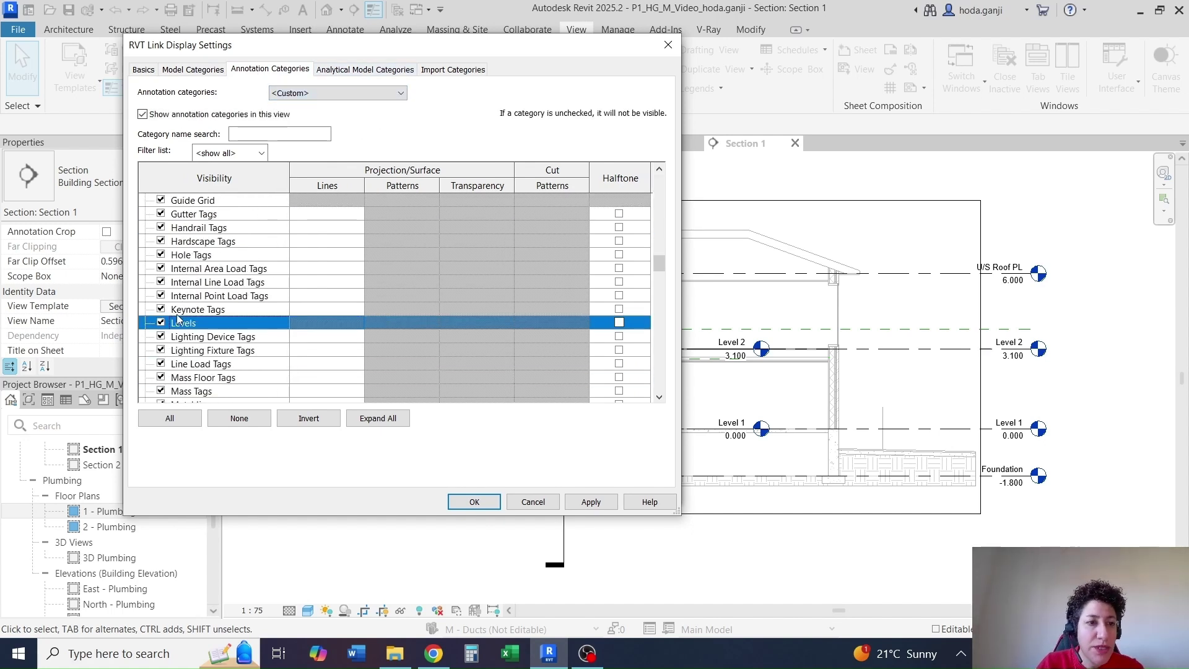
click(474, 499)
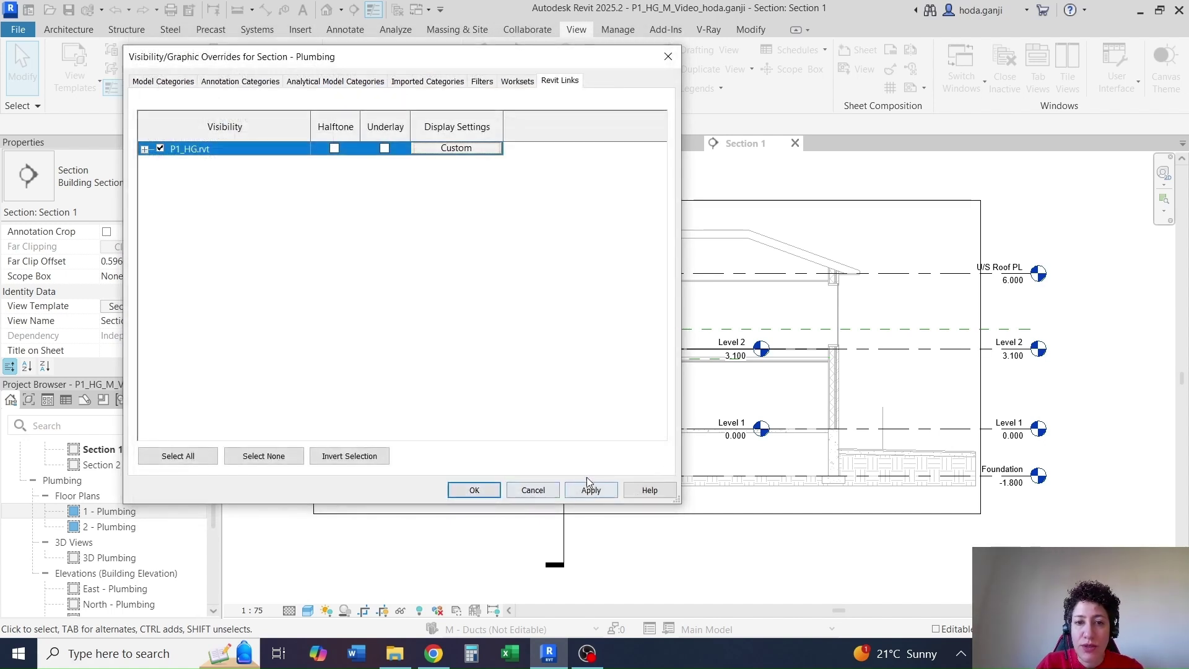
click(590, 490)
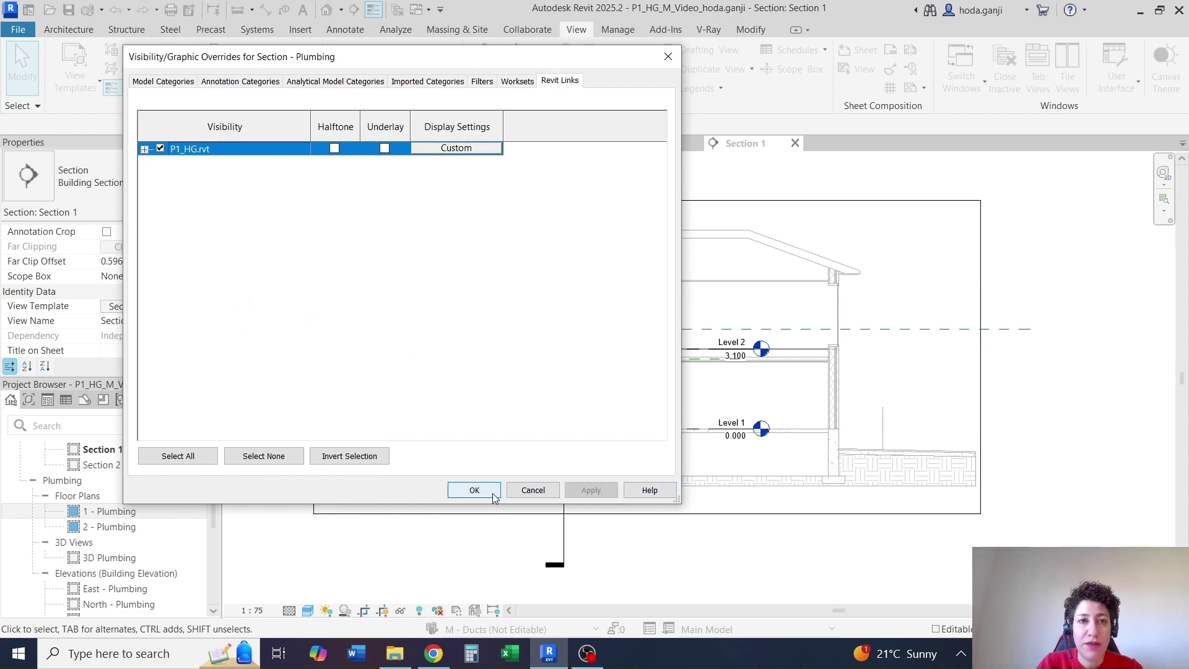
Step: Apply the Section - Plumbing view template and extend Level 2 farther to the right
click(474, 490)
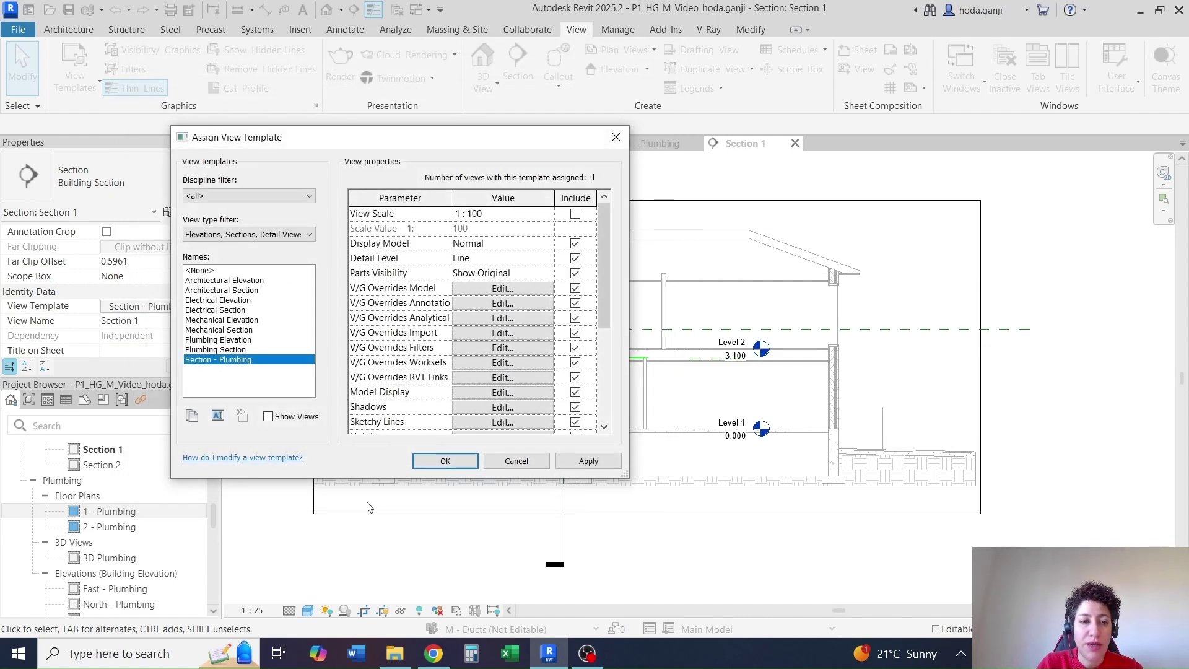
click(469, 461)
click(751, 357)
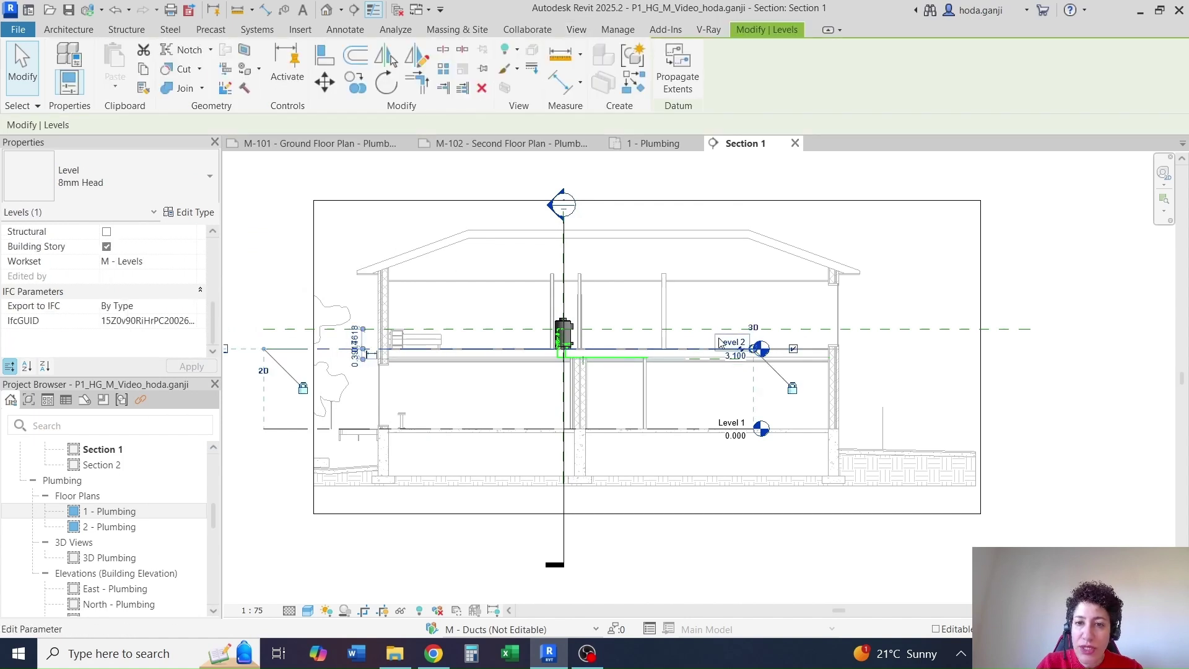
drag(753, 353, 889, 349)
Step: Tighten Section 1's crop boundary by pulling its left edge in and raising its bottom edge
click(718, 512)
scroll(346, 347, up, 2)
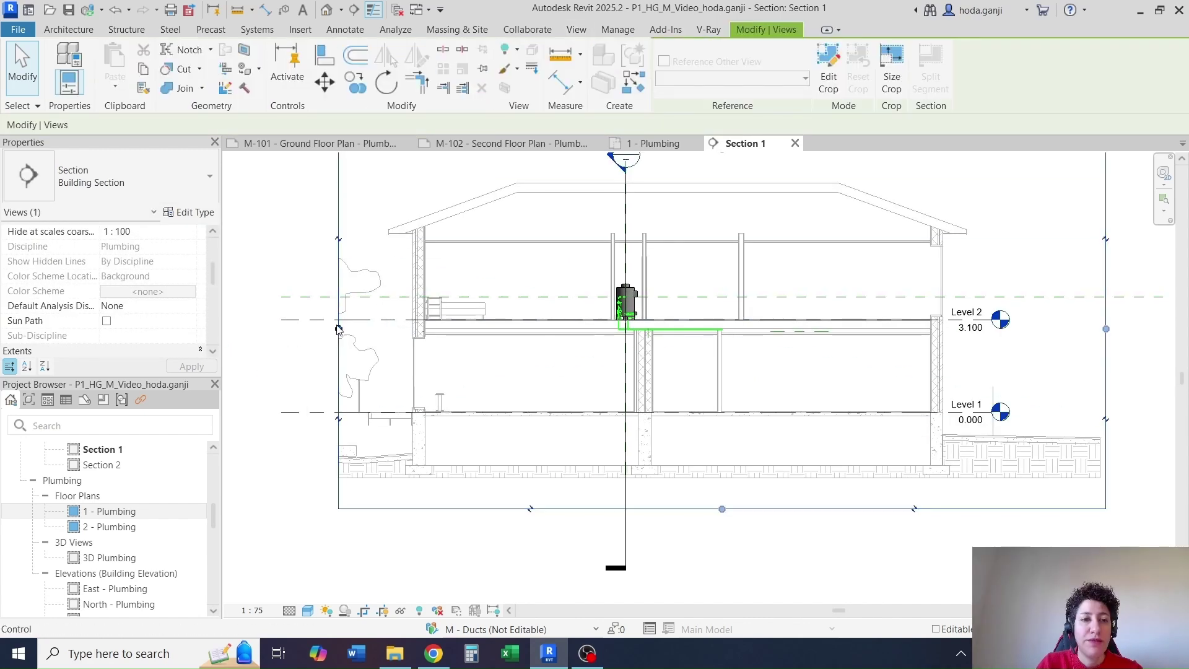
drag(338, 329, 384, 329)
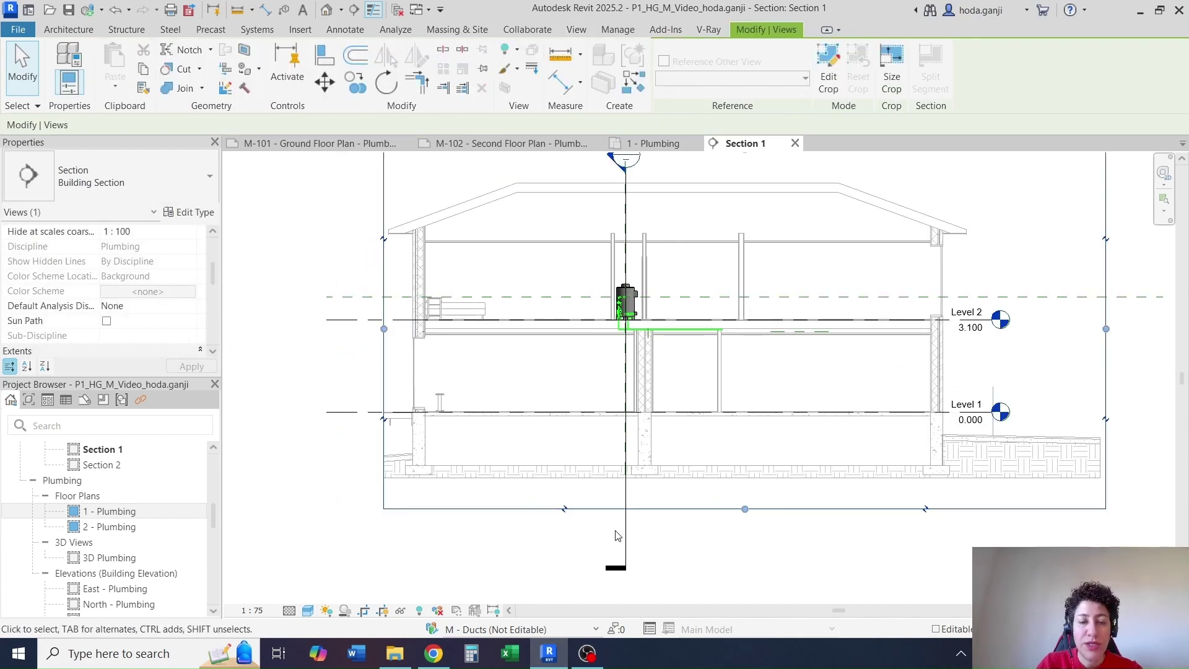
drag(745, 508, 746, 484)
click(479, 576)
key(z)
key(f)
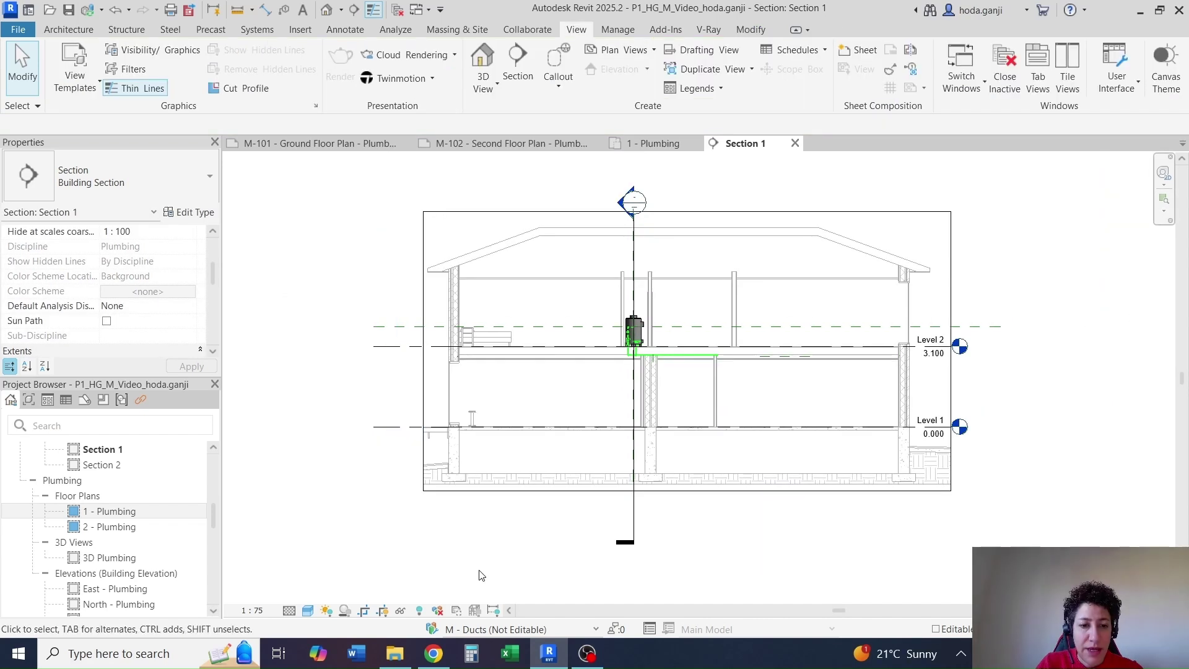
Step: Hide Section 1's crop region and return to sheet M-101 - Ground Floor Plan - Plumbing
click(382, 611)
scroll(779, 416, up, 2)
scroll(716, 248, up, 1)
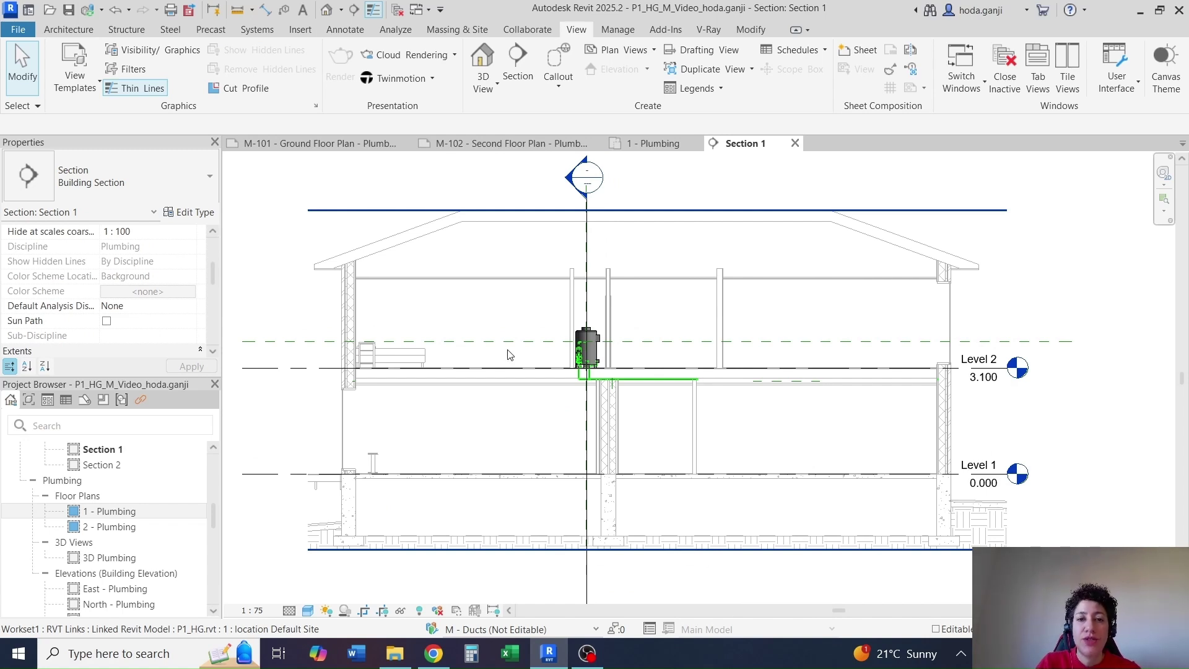
key(ctrl+Tab)
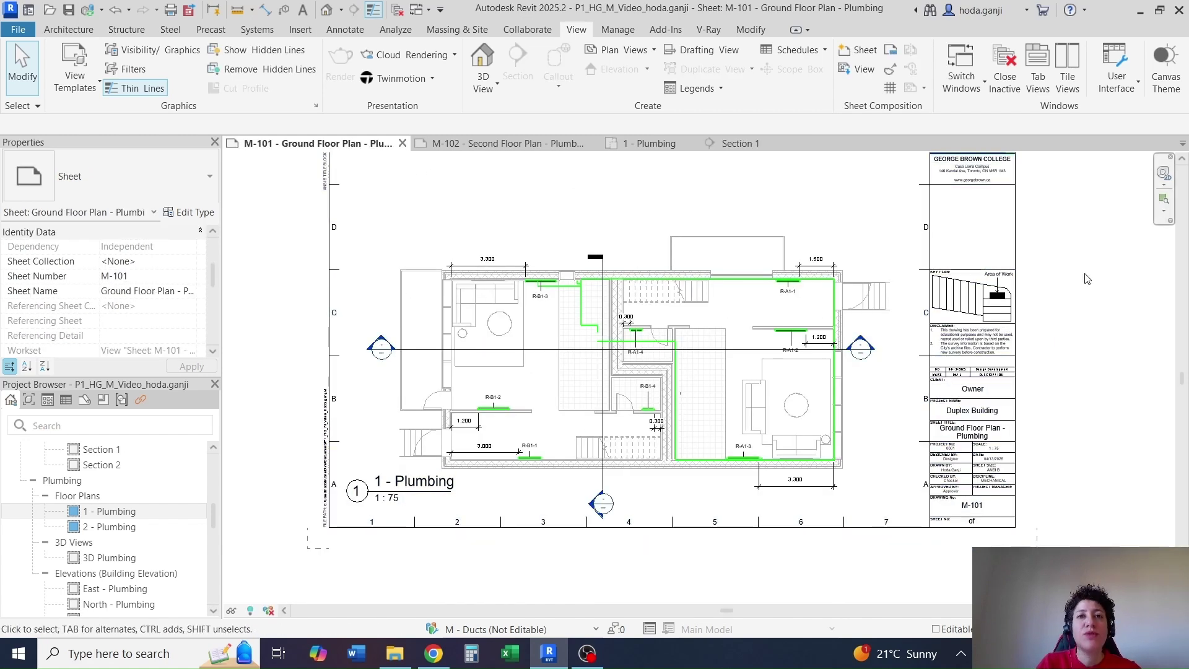